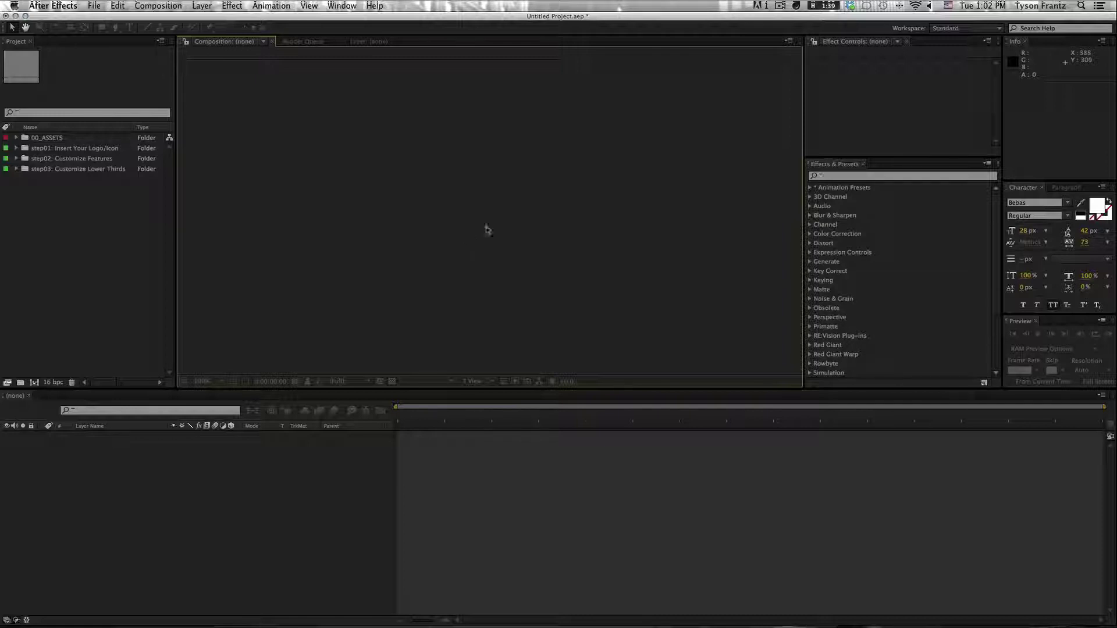
- Examine the subfolders inside the 00_ASSETS folder and look over the three customization step folders
click(164, 242)
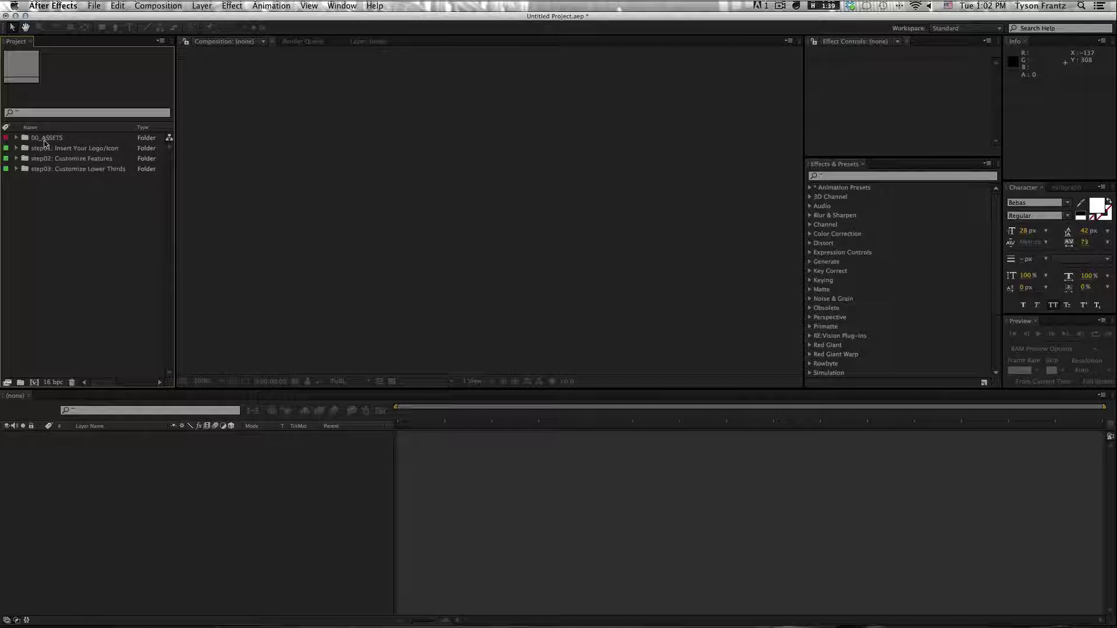
click(16, 138)
click(47, 138)
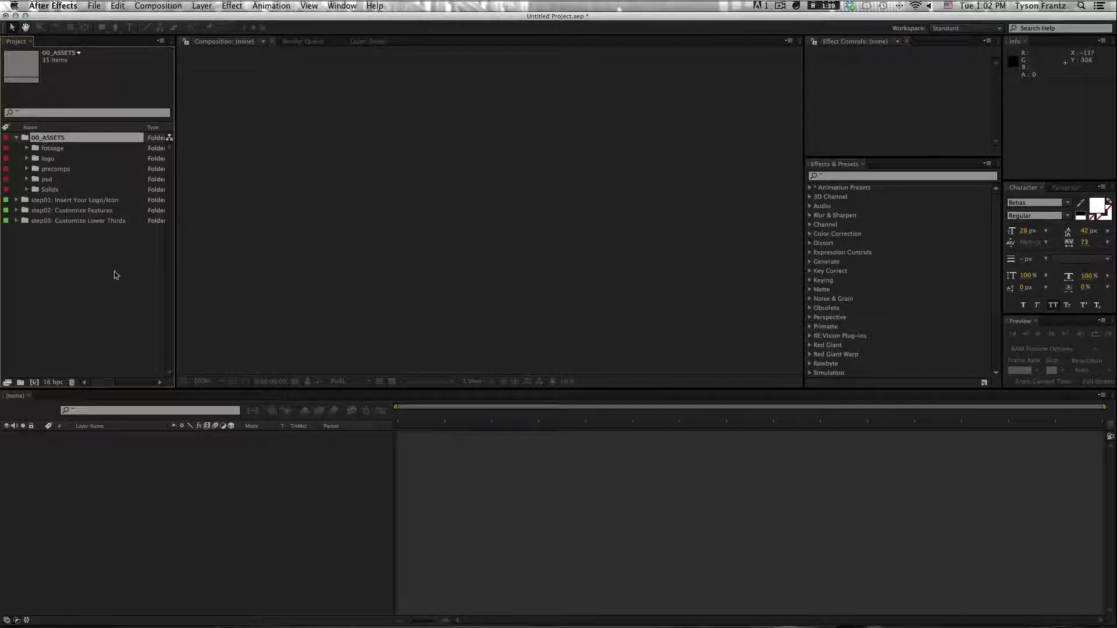
click(17, 138)
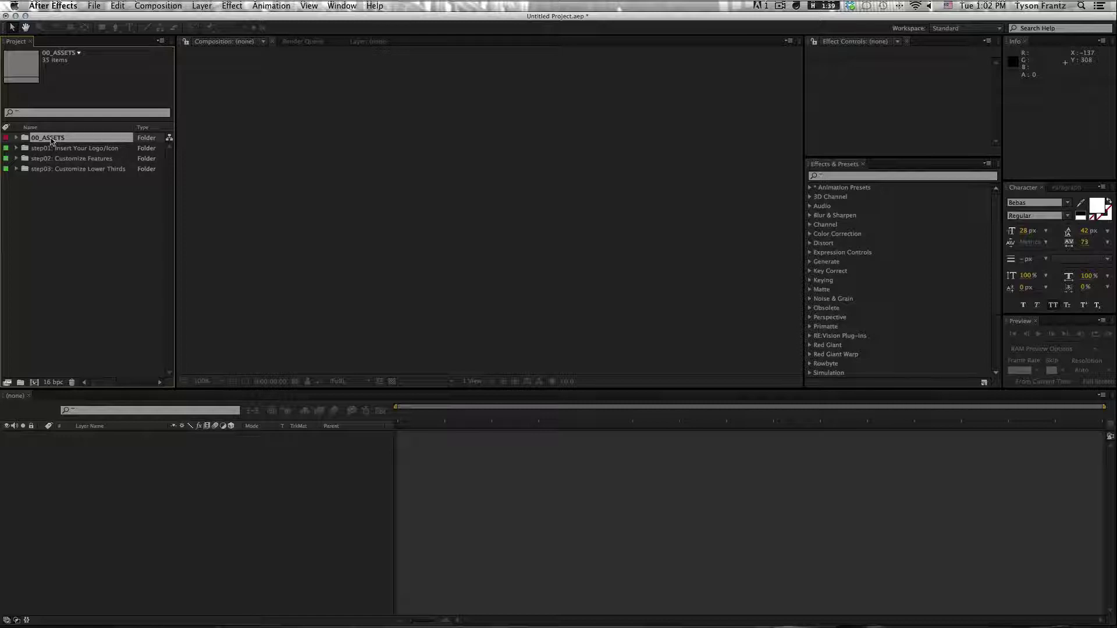
click(52, 147)
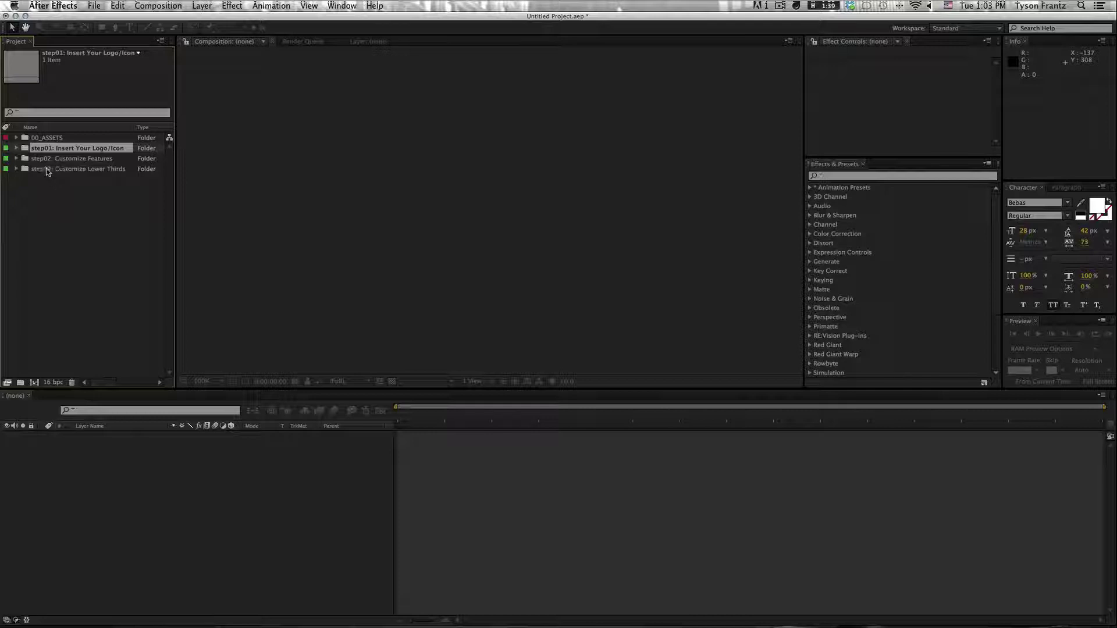
shift+click(44, 170)
click(52, 189)
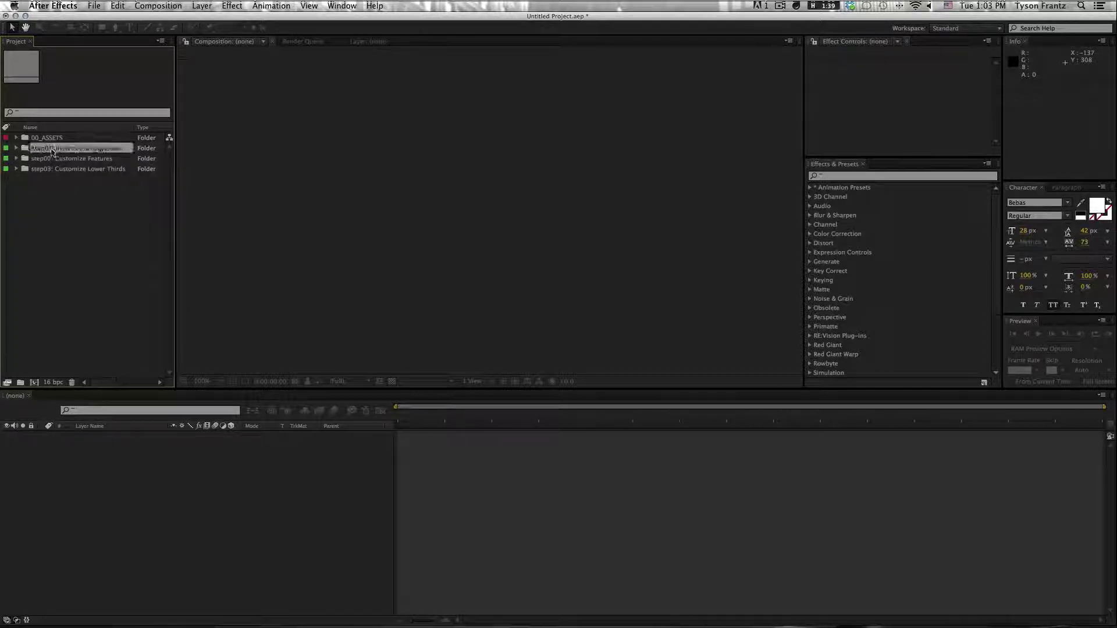
- Open the insert_logo composition from the step01 folder and move the current time to 0;00;03;02
click(26, 149)
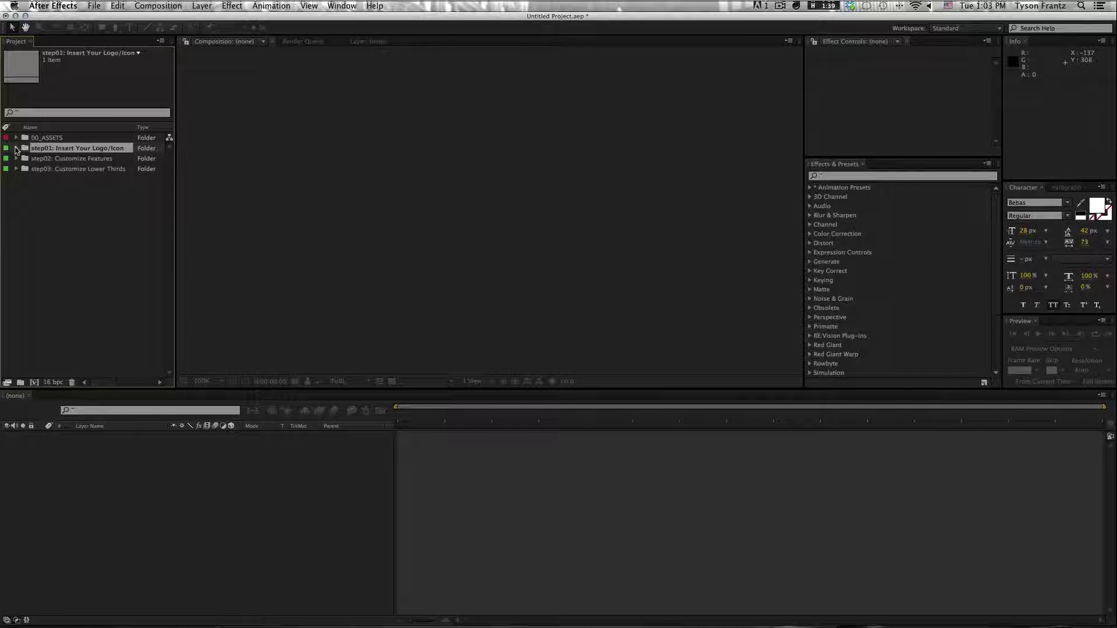
click(17, 148)
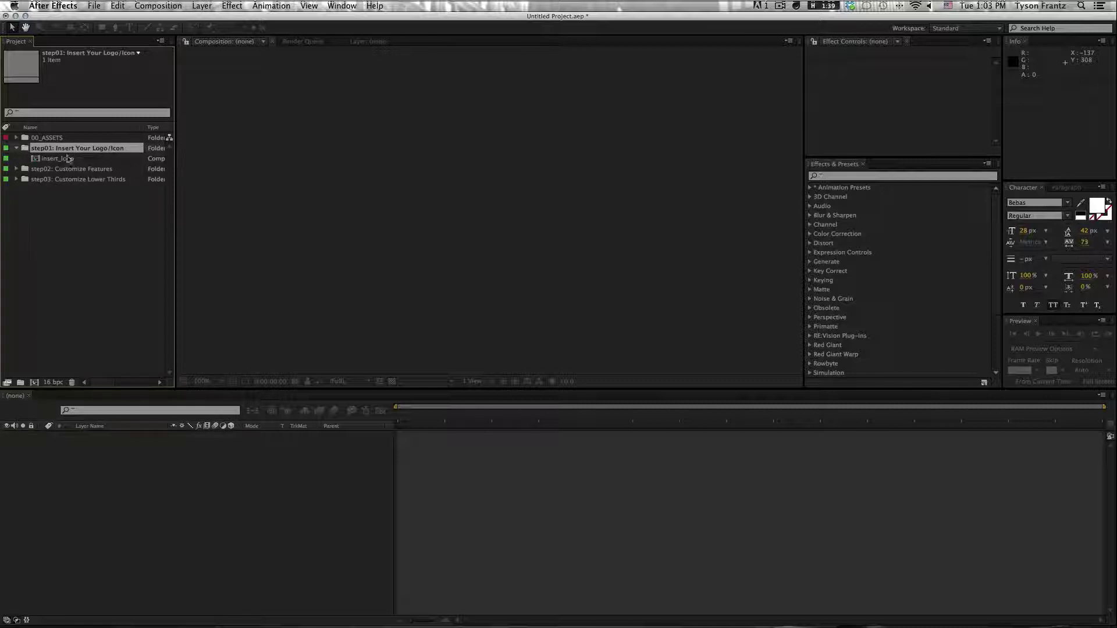
double_click(66, 158)
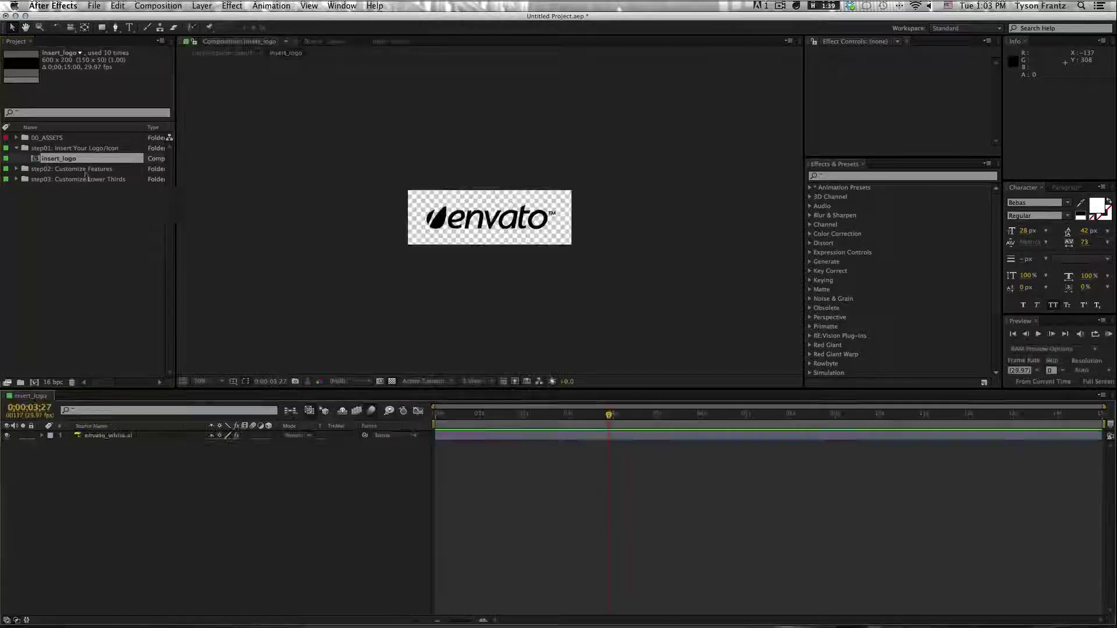
drag(566, 414, 572, 417)
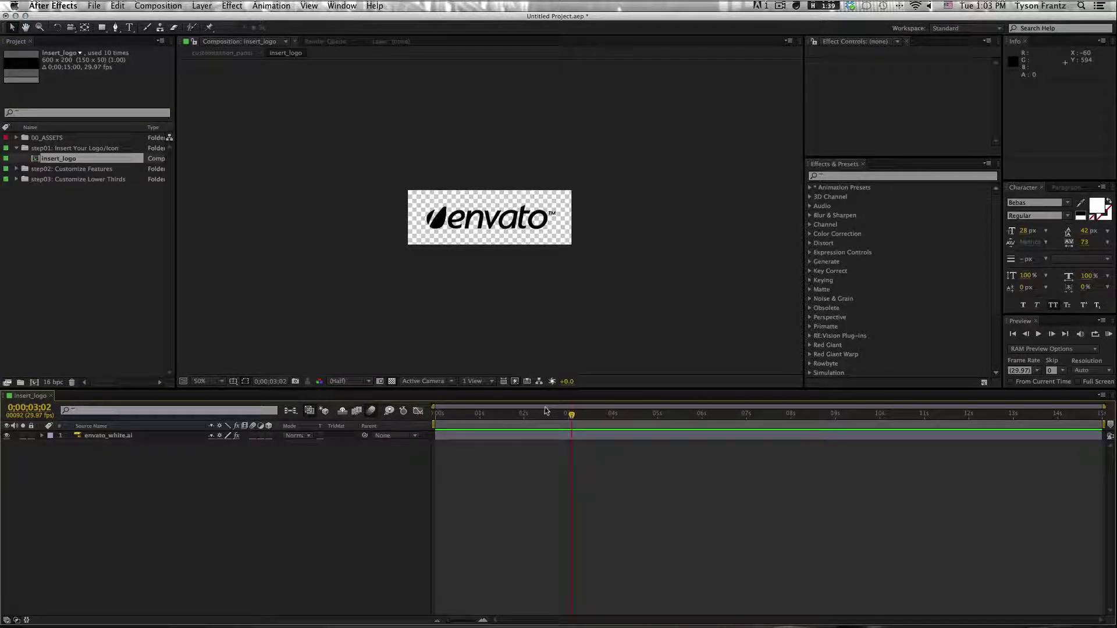
- Try moving the envato logo slightly down and to the right in the composition, and undo the move
drag(460, 264, 477, 264)
click(516, 221)
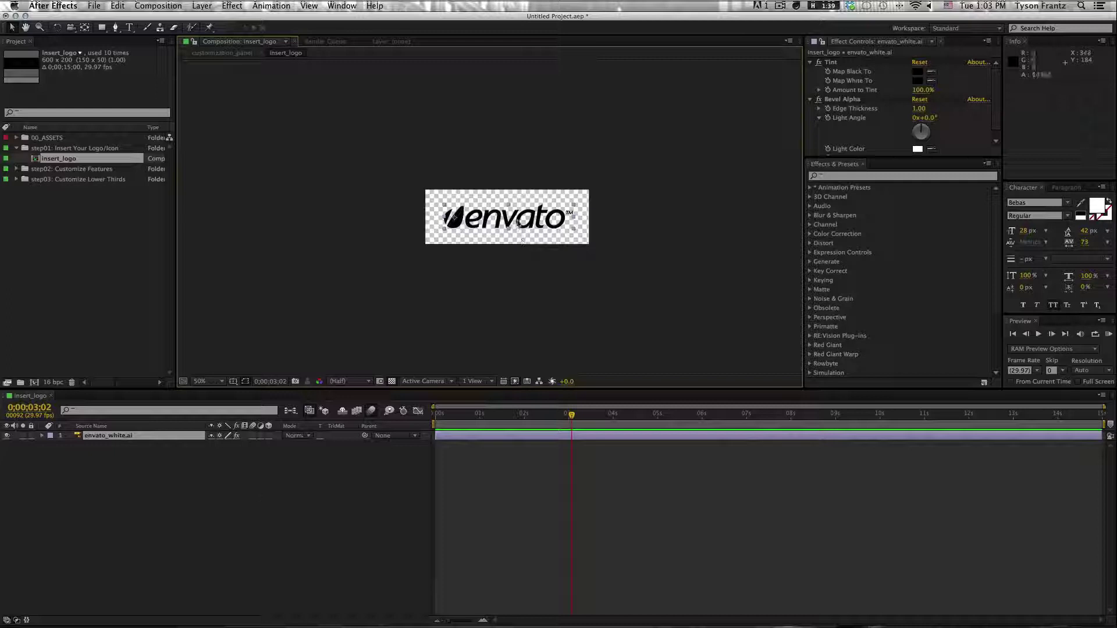
mouse_move(536, 222)
mouse_down()
mouse_move(524, 213)
mouse_move(538, 230)
mouse_up()
key(ctrl+z)
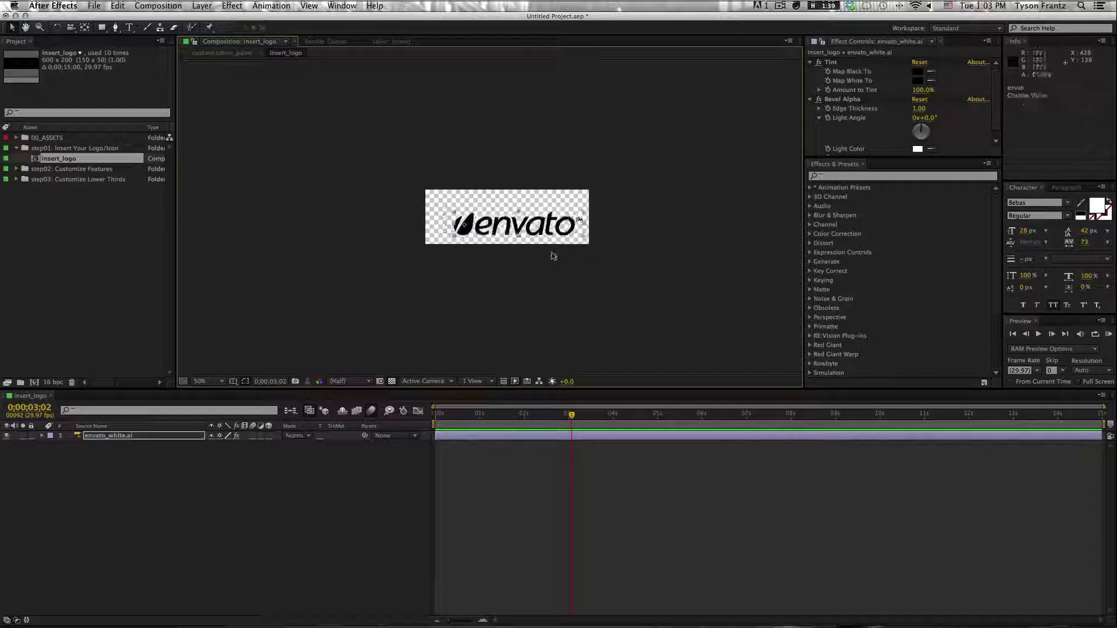
click(581, 592)
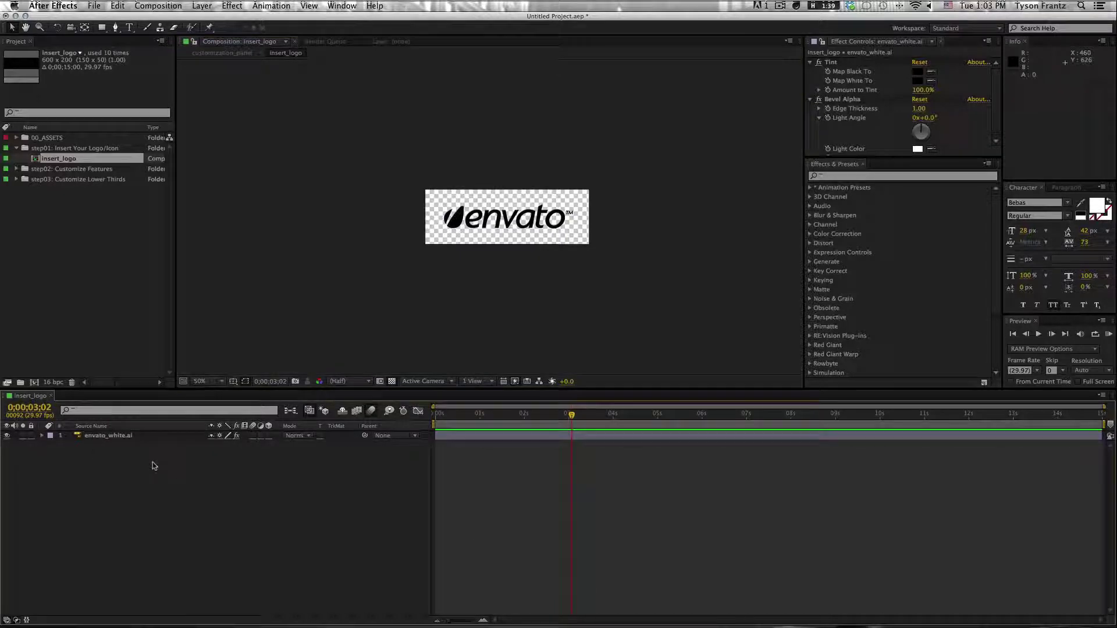
- Close the insert_logo composition and collapse the step01 folder in the project
key(super+w)
click(73, 233)
click(68, 149)
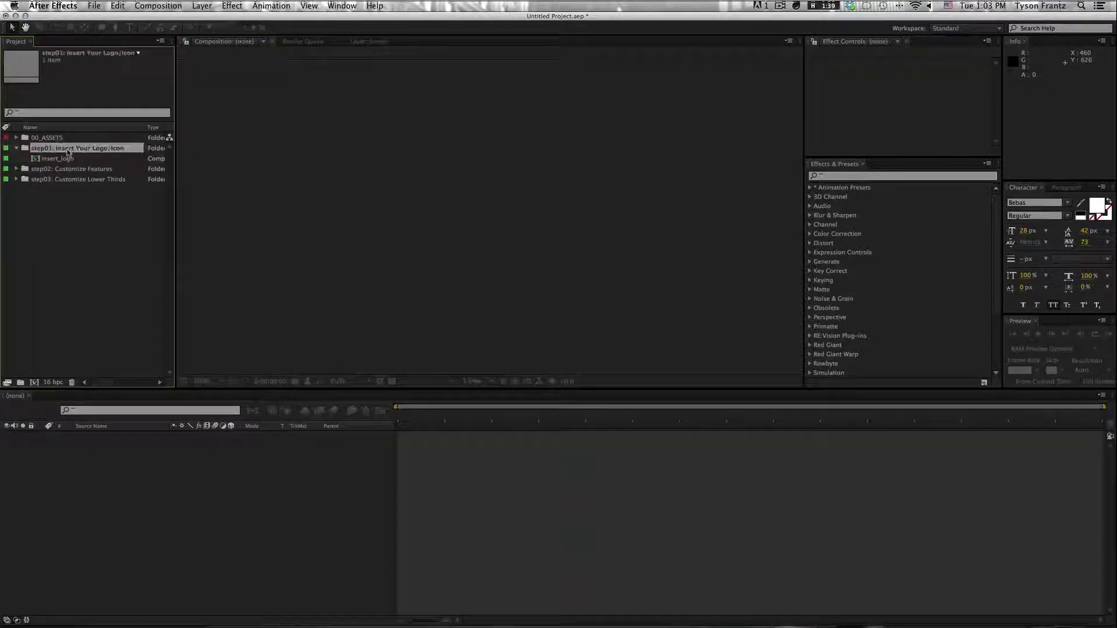
click(17, 148)
- Open the customization_panel composition from the step02 folder and enlarge the composition viewing area vertically
click(47, 158)
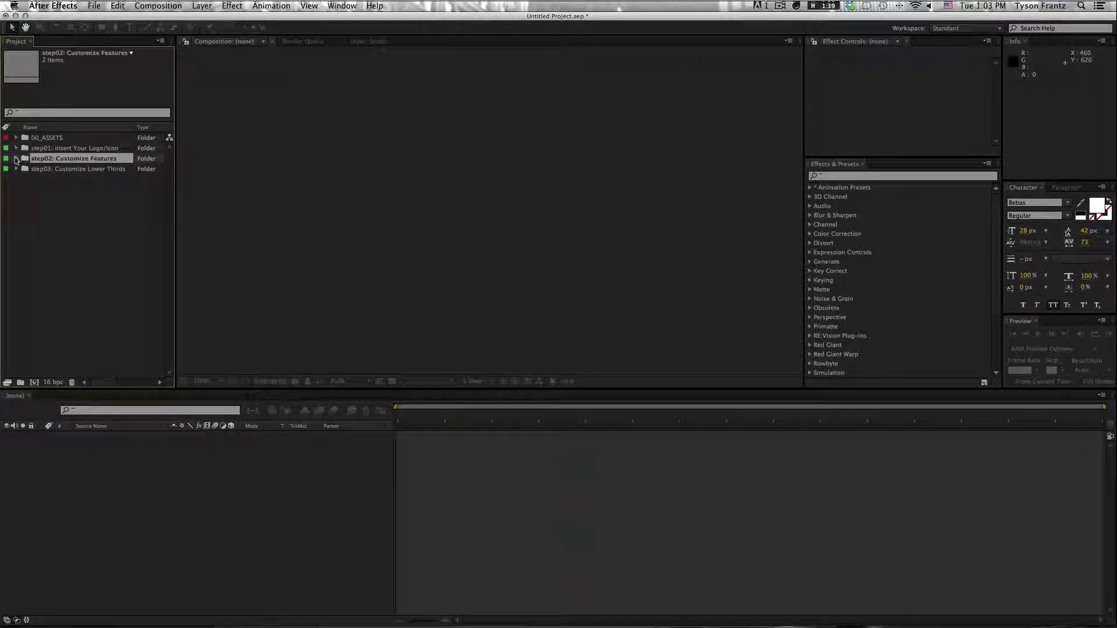
click(16, 158)
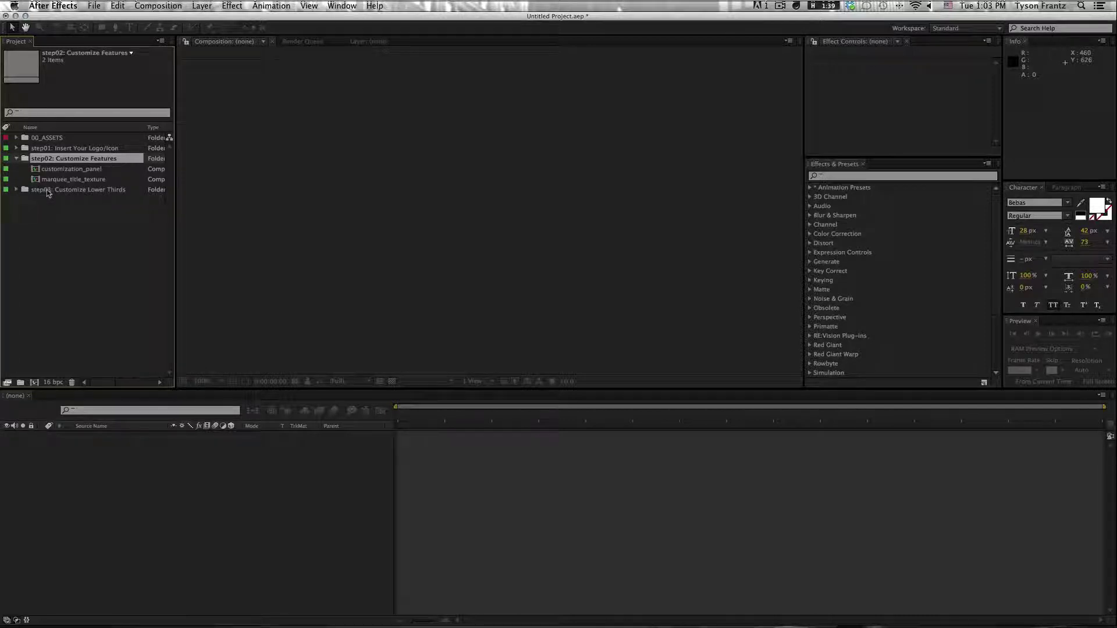
click(70, 169)
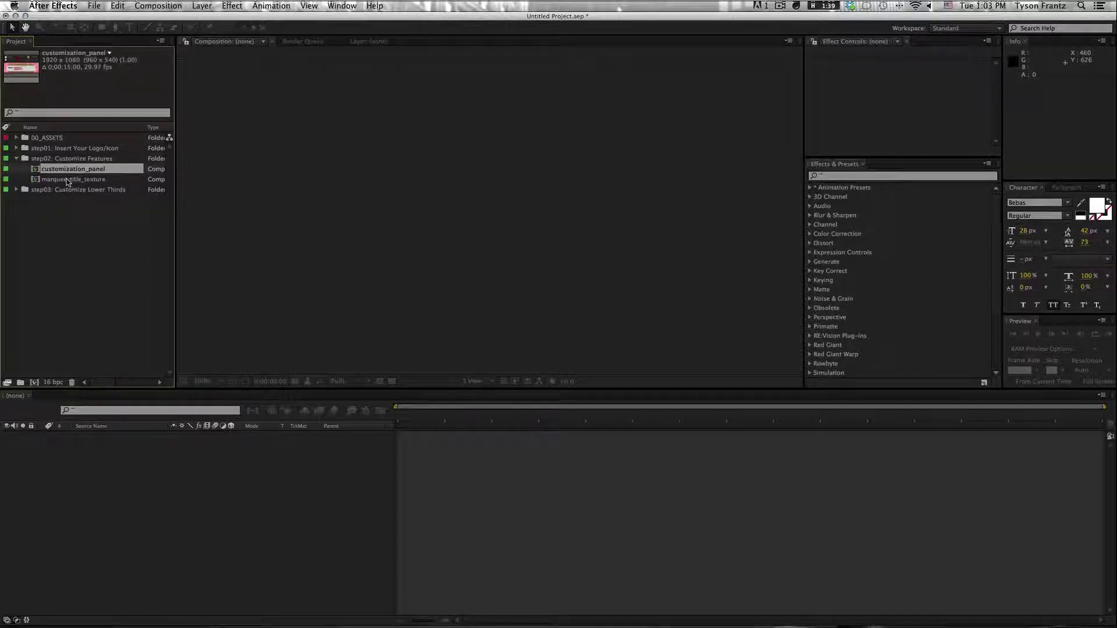
click(67, 179)
double_click(67, 169)
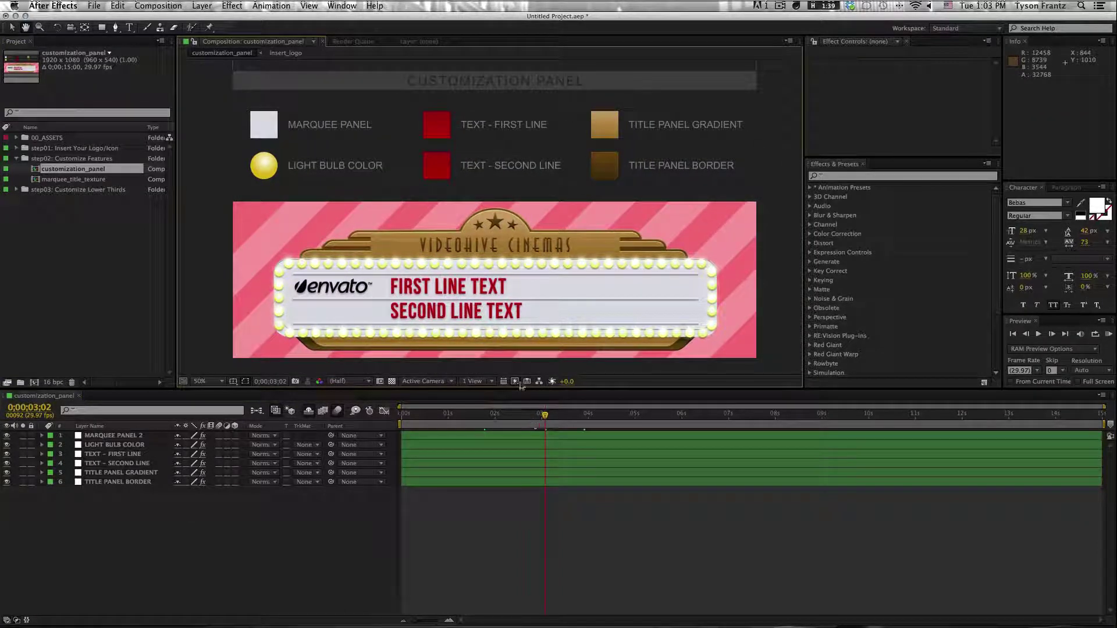
drag(519, 390, 520, 427)
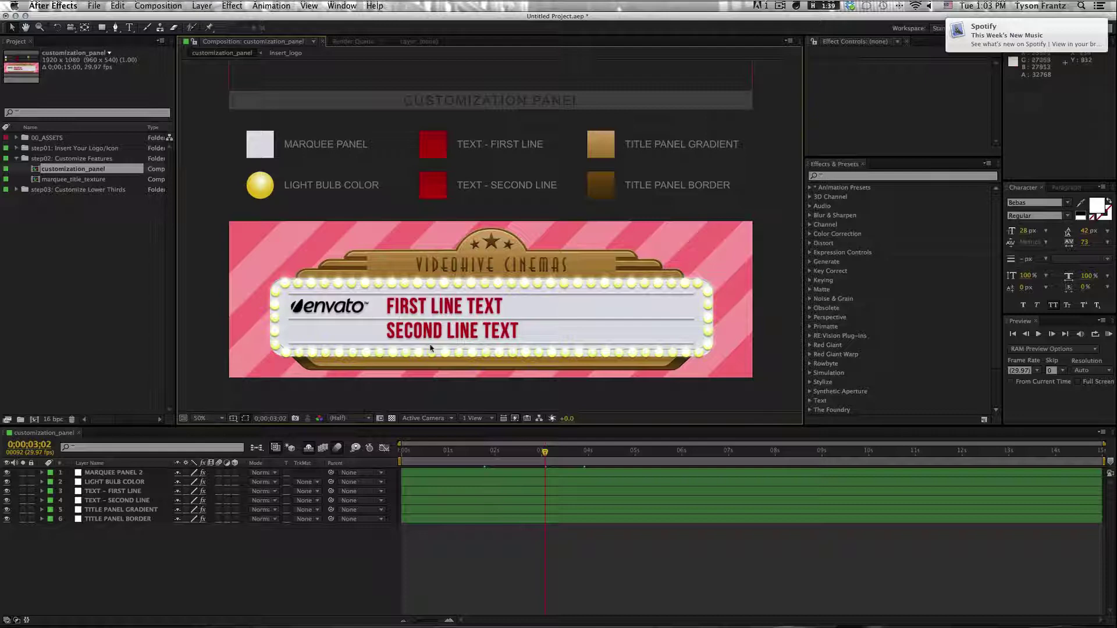
- Look through the effect settings of the marquee panel, text line, title panel gradient and title panel border swatches
click(266, 148)
click(443, 148)
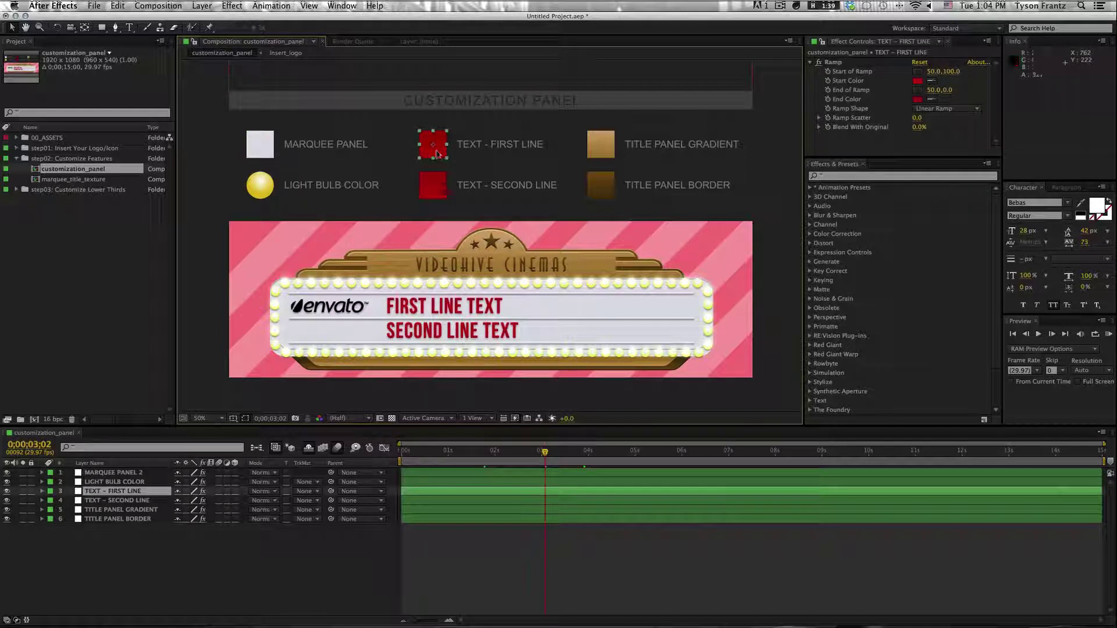
click(437, 194)
click(600, 144)
click(600, 185)
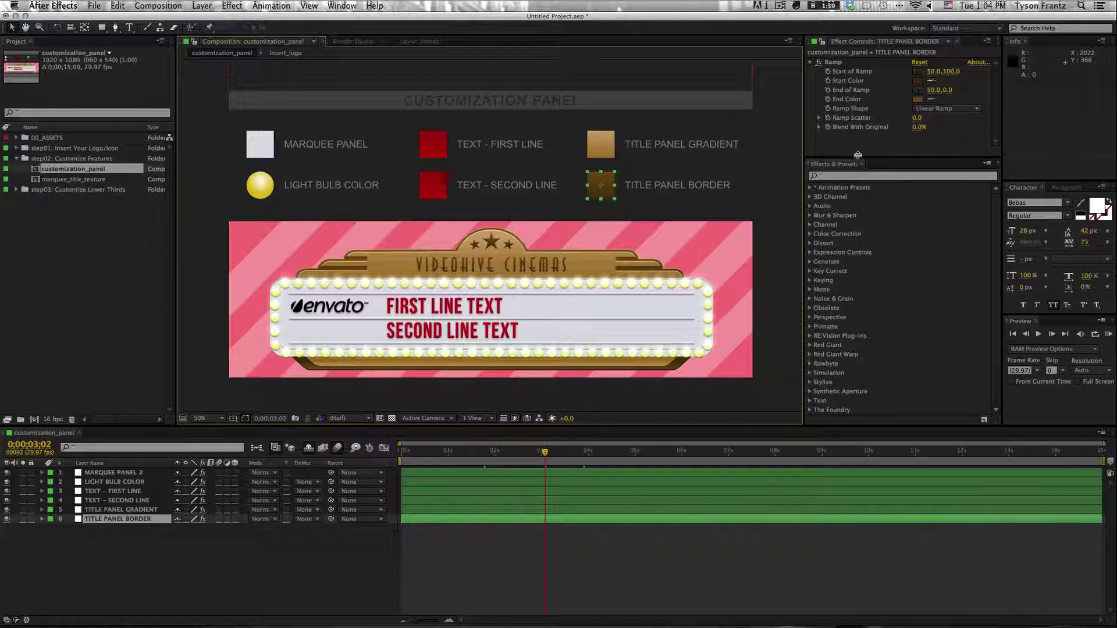
- Make the Effect Controls area taller and bring up the effect controls for the TITLE PANEL BORDER layer
drag(858, 155, 857, 294)
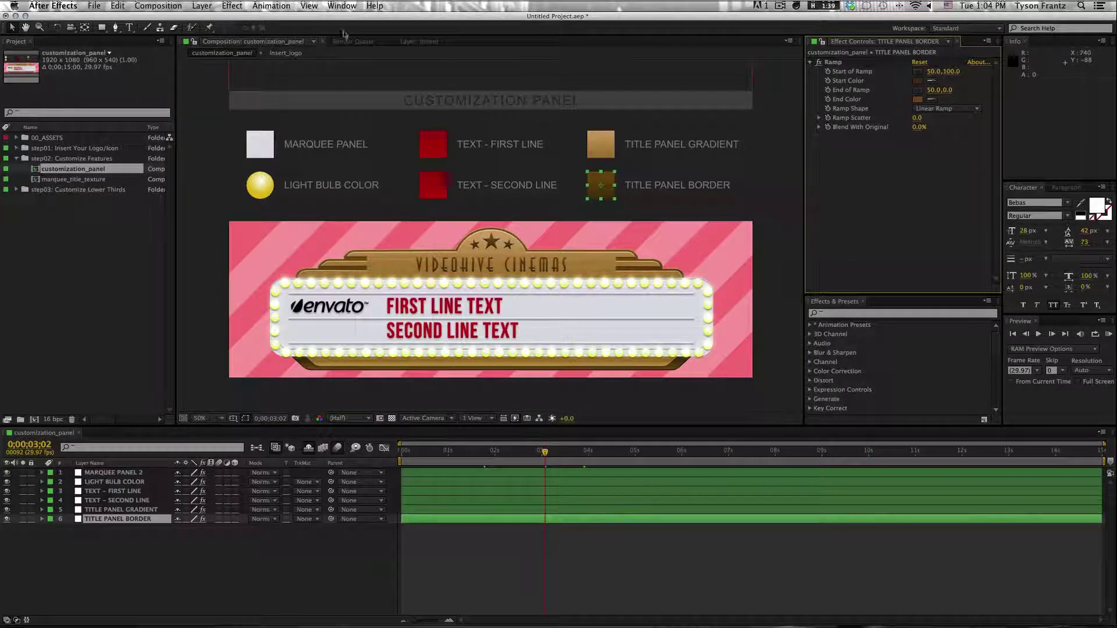
click(342, 6)
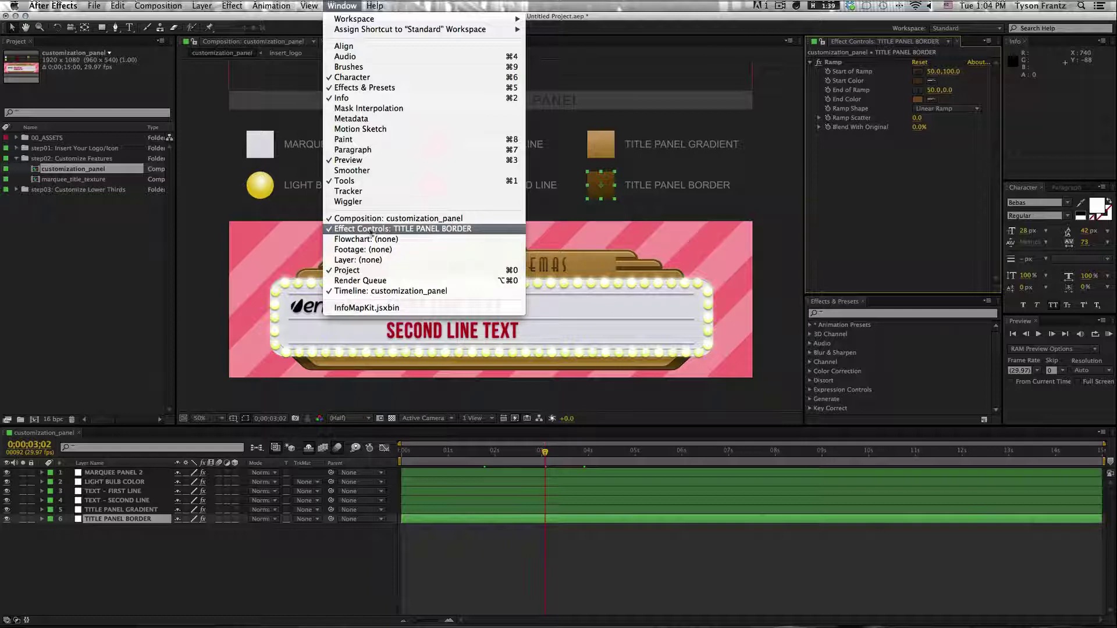
click(334, 231)
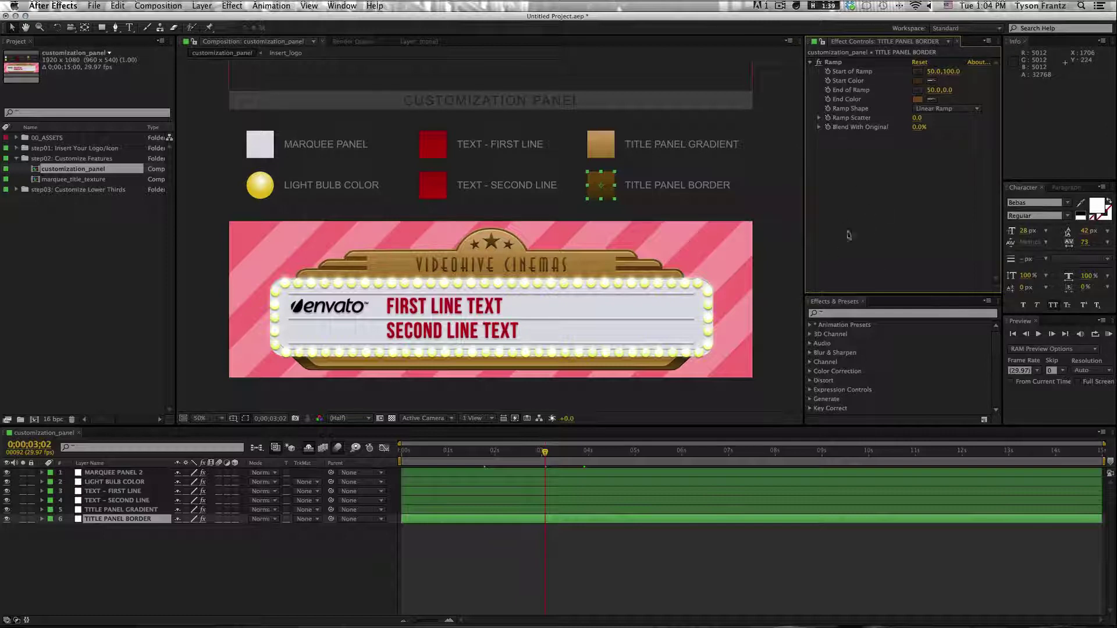
- Examine the Ramp effect properties of the TITLE PANEL GRADIENT layer in the timeline, collapsing and deselecting the layer when done
click(610, 154)
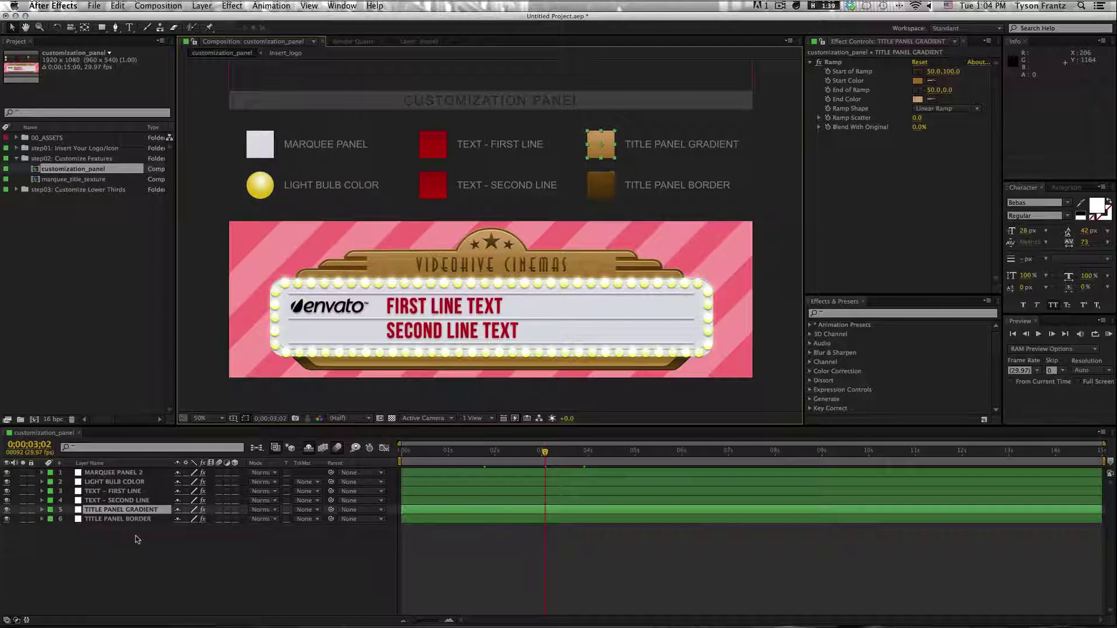
click(118, 511)
key(e)
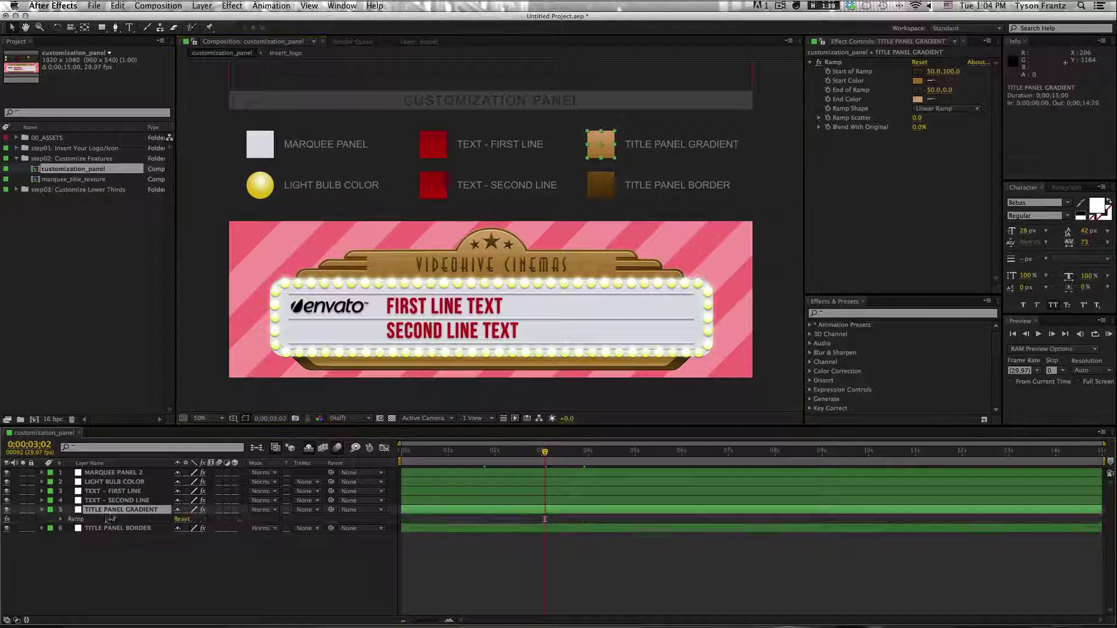
click(62, 519)
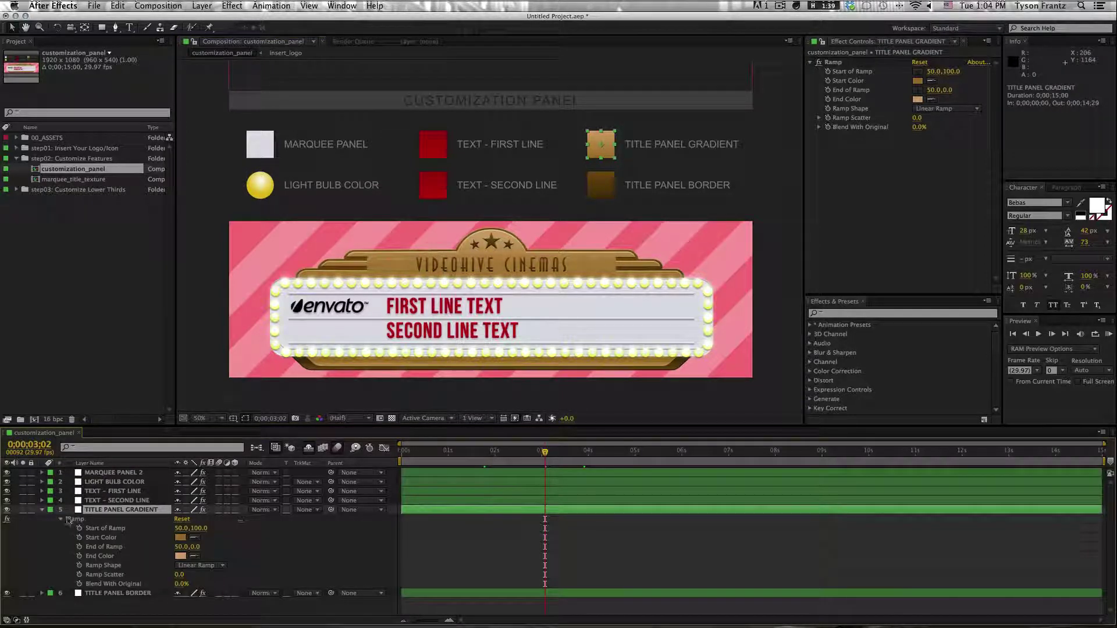
click(42, 510)
click(186, 581)
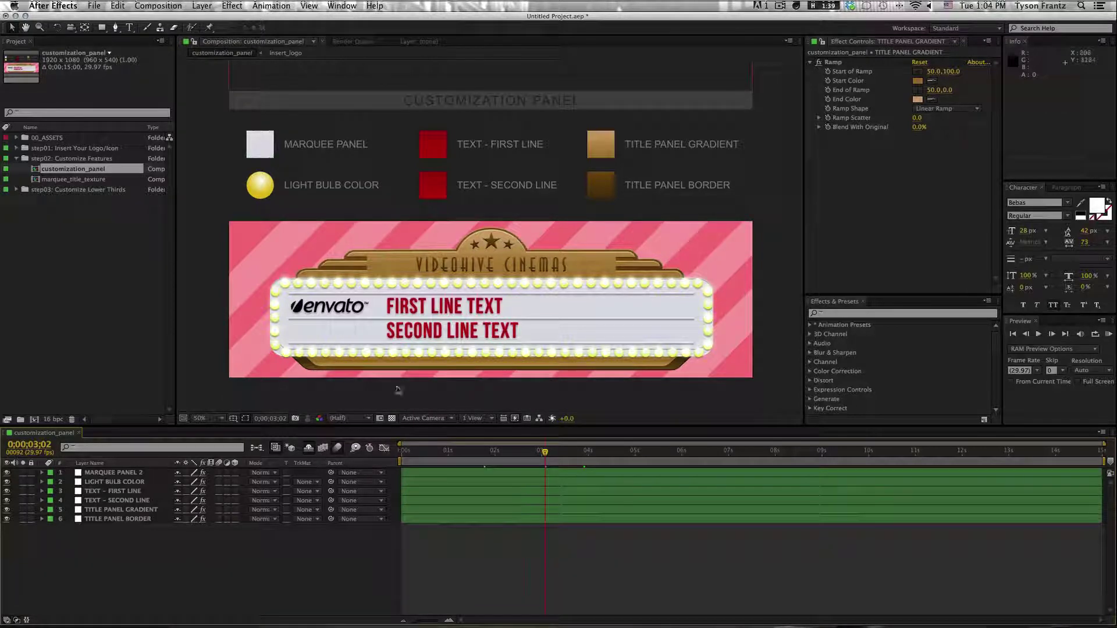
- Set the Ramp effect's End Color on the MARQUEE PANEL 2 layer to a magenta purple
click(260, 146)
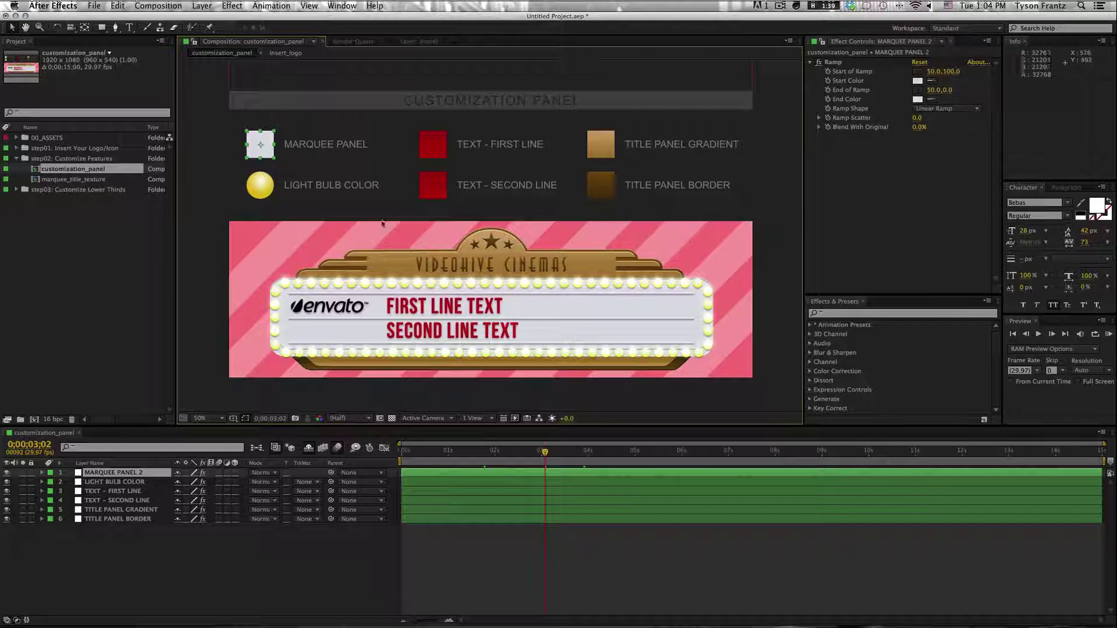
drag(393, 237, 397, 238)
click(205, 184)
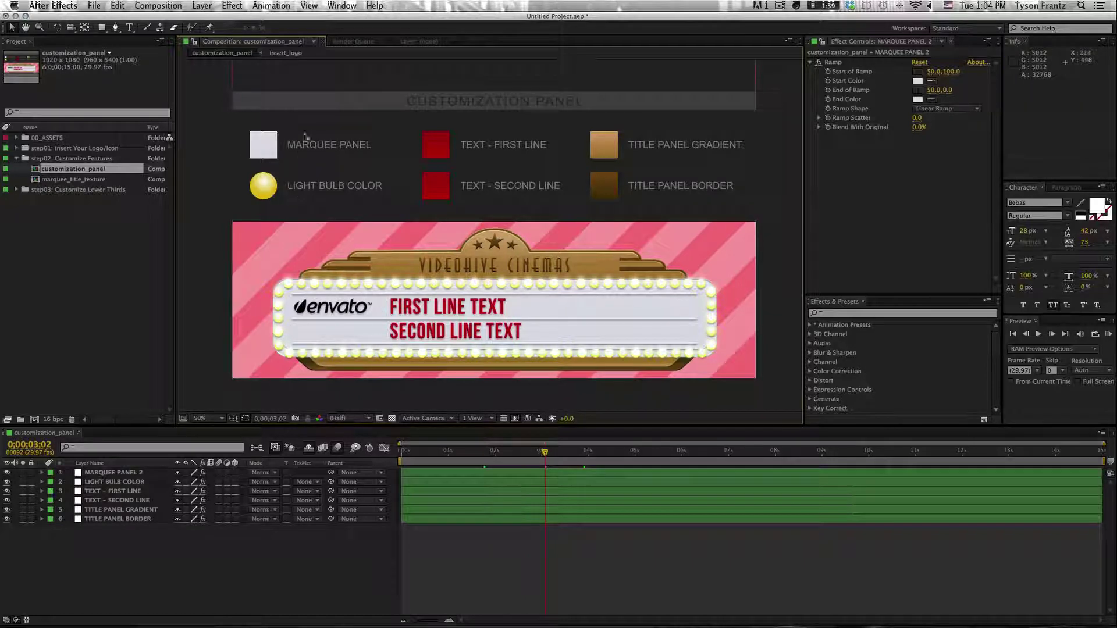
click(262, 144)
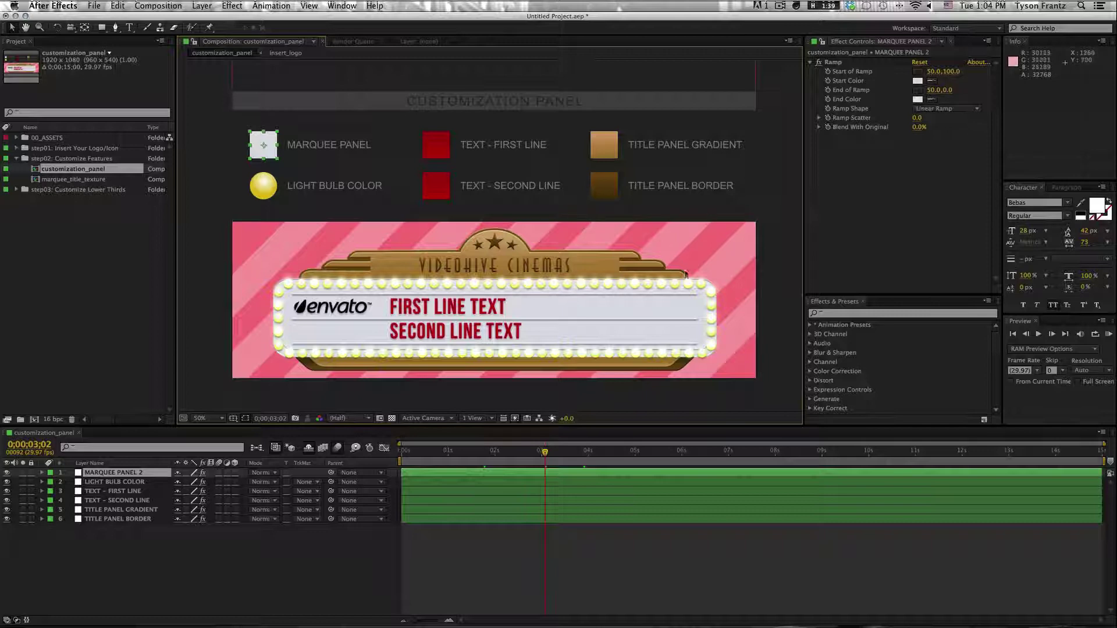
click(918, 100)
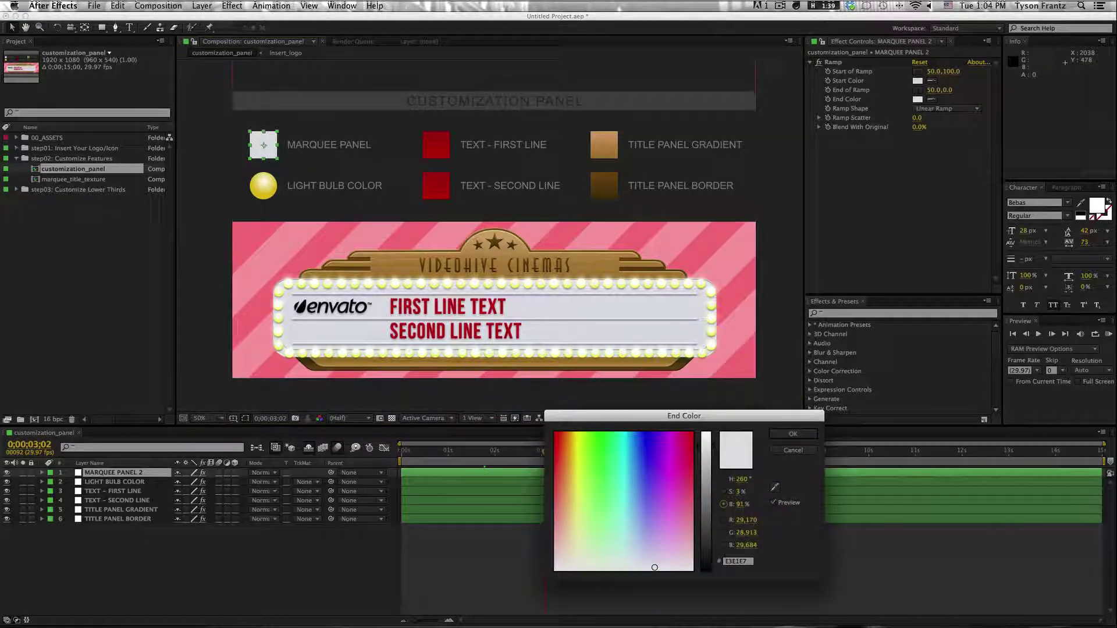
drag(668, 548, 665, 504)
key(Return)
- Try violet 7A18E7 as the marquee panel's Ramp Start Color, and undo the color change
click(918, 81)
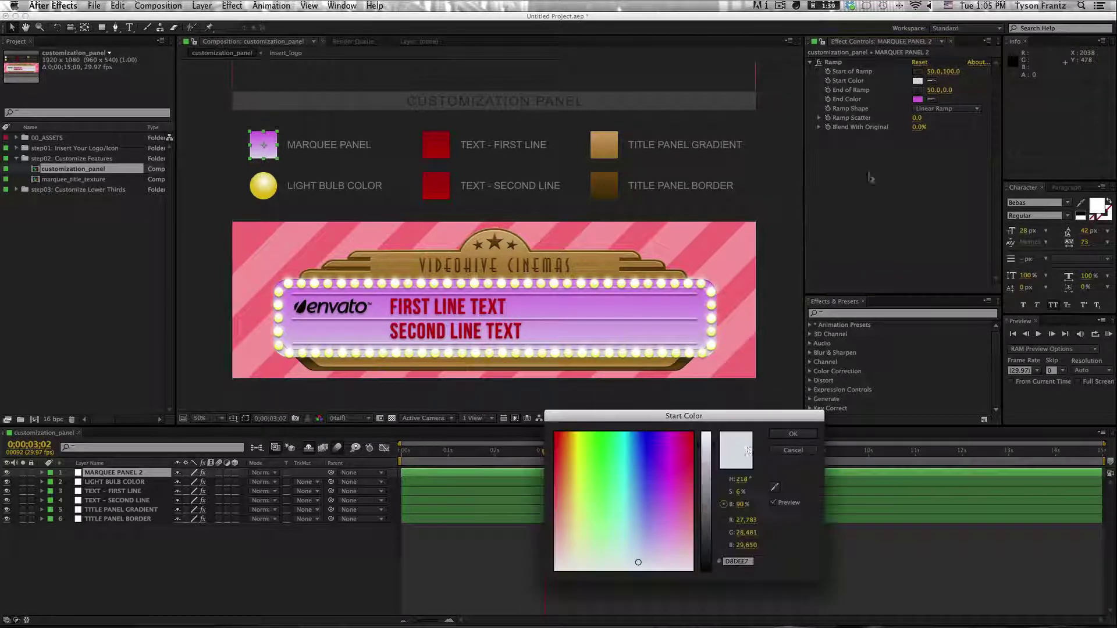
drag(655, 450, 658, 446)
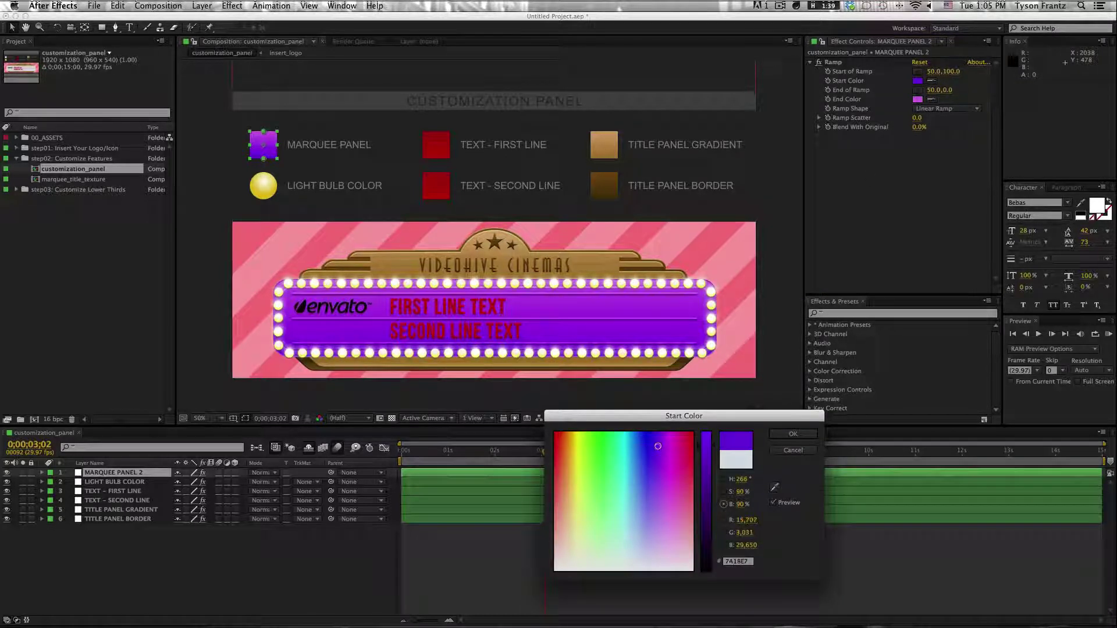
click(793, 434)
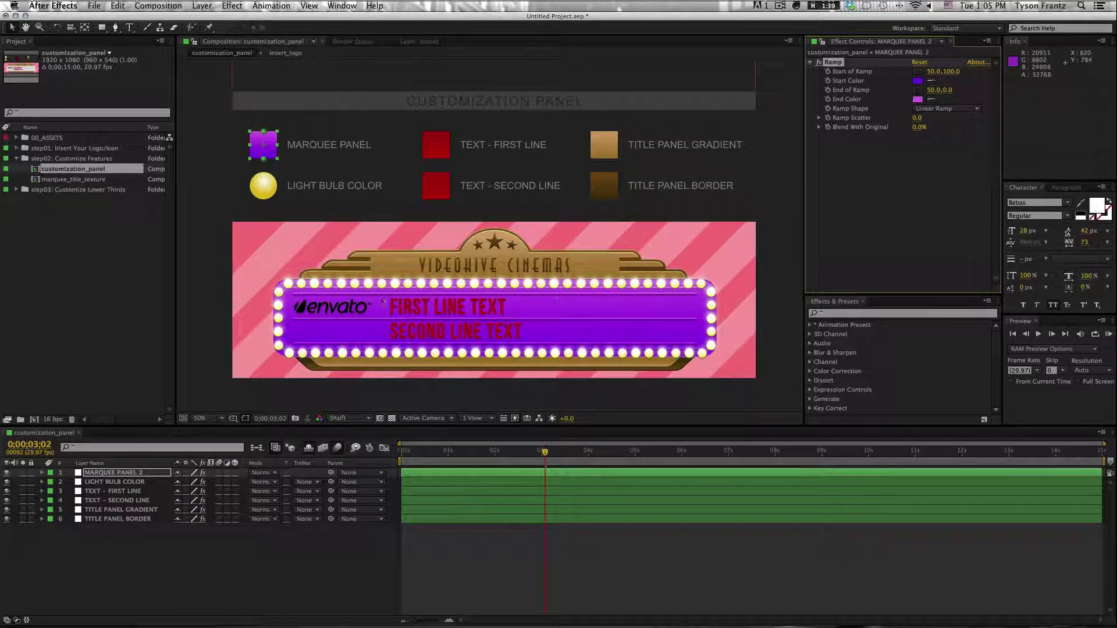
key(super+z)
key(super+z)
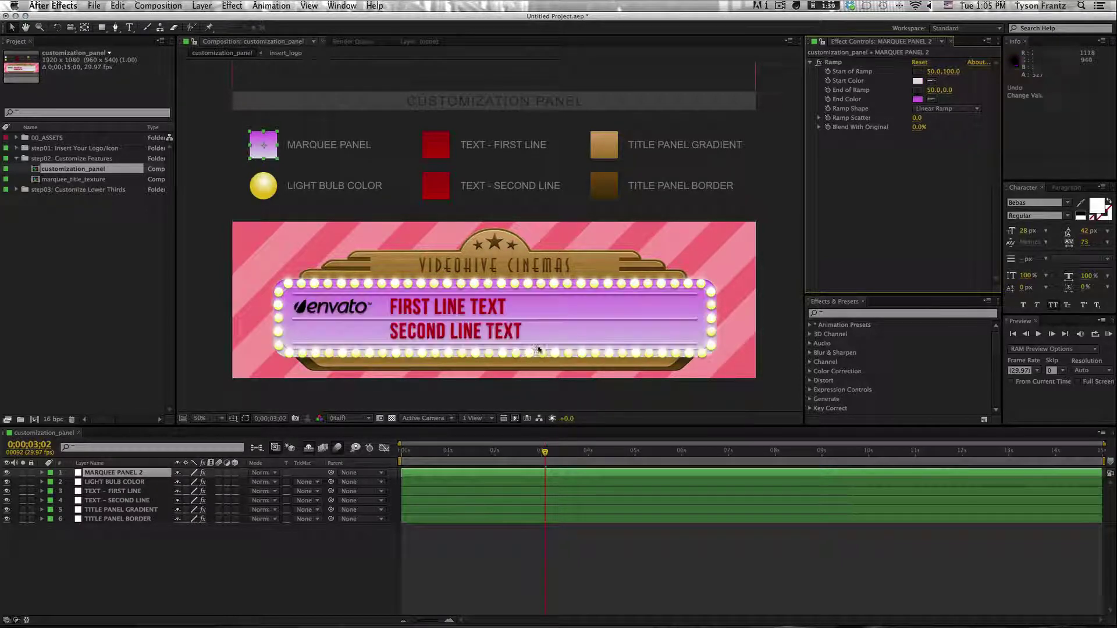
- Try blue for both the Start Color and End Color of the Ramp effect on the TEXT - FIRST LINE layer
click(785, 182)
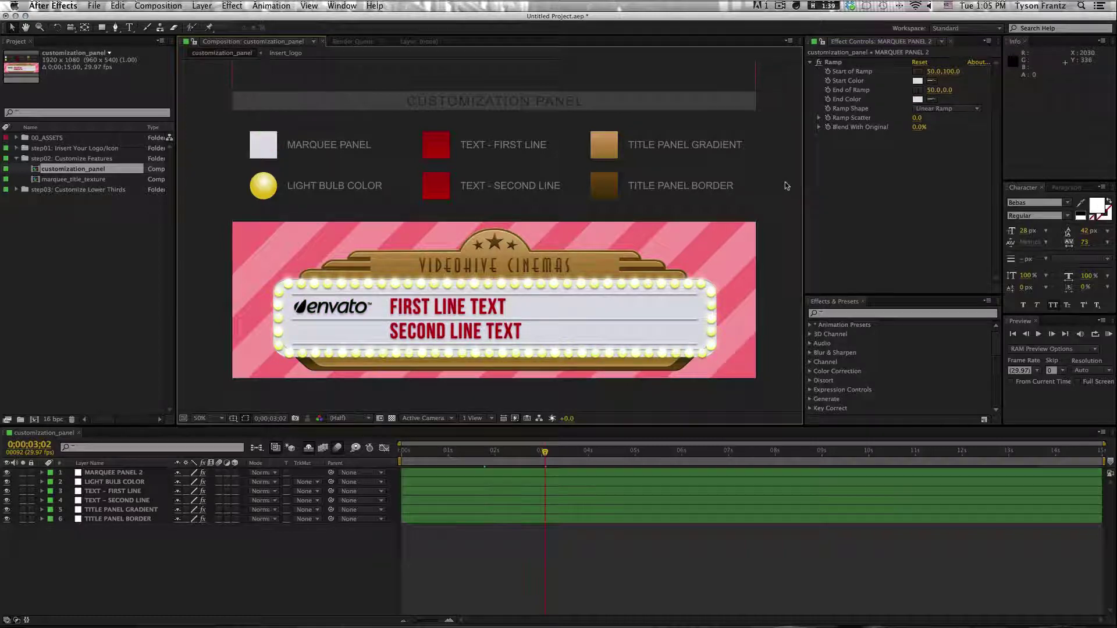
key(space)
drag(509, 273, 512, 263)
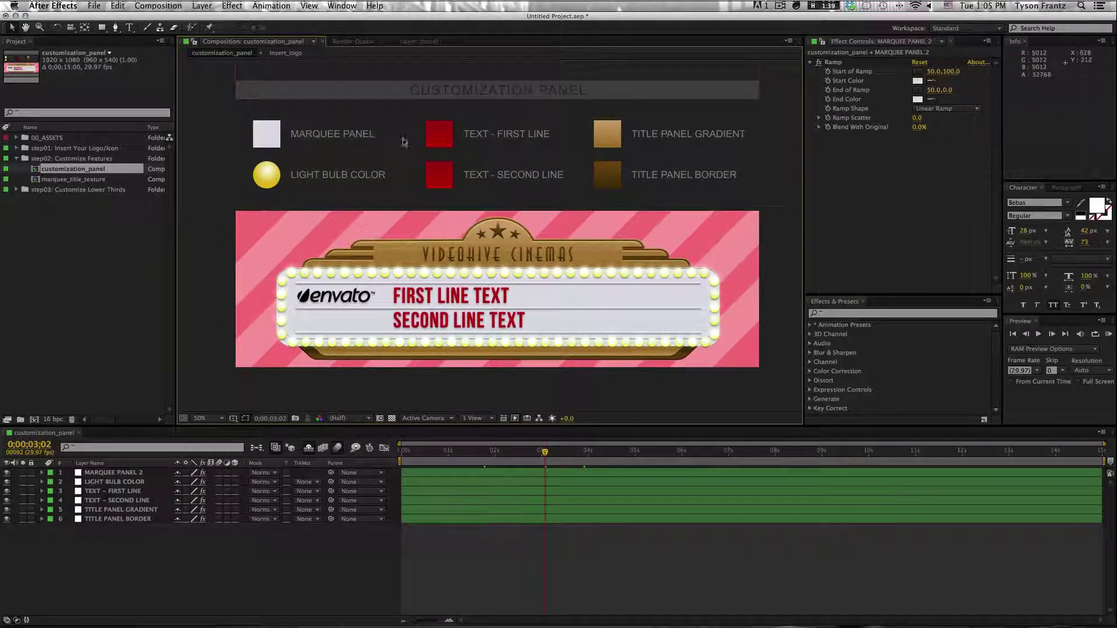
click(443, 142)
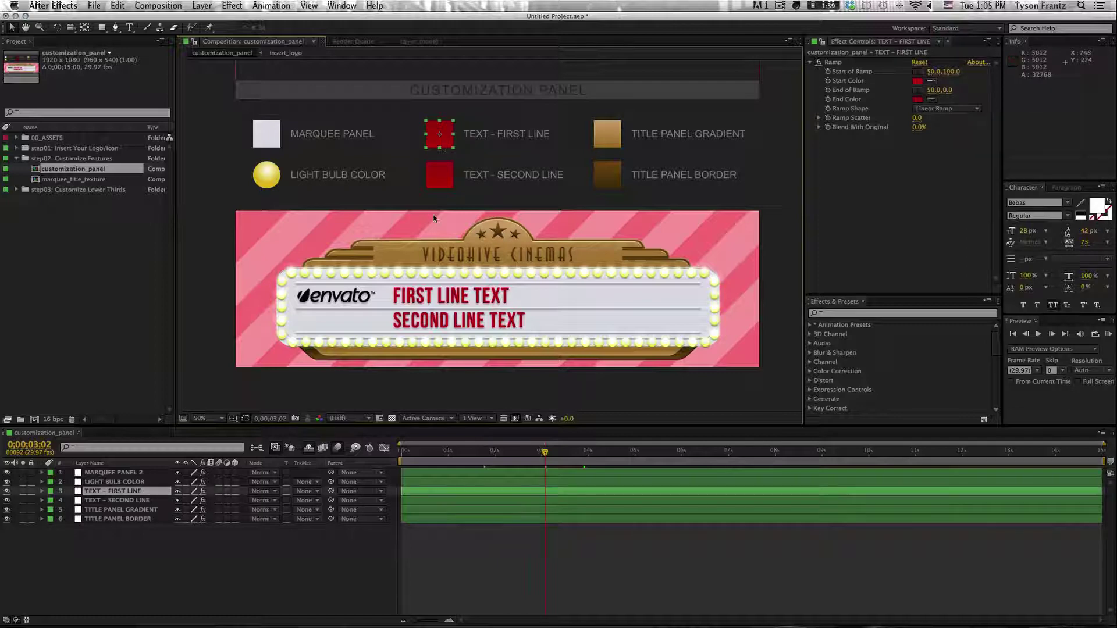
click(446, 178)
click(451, 137)
click(917, 99)
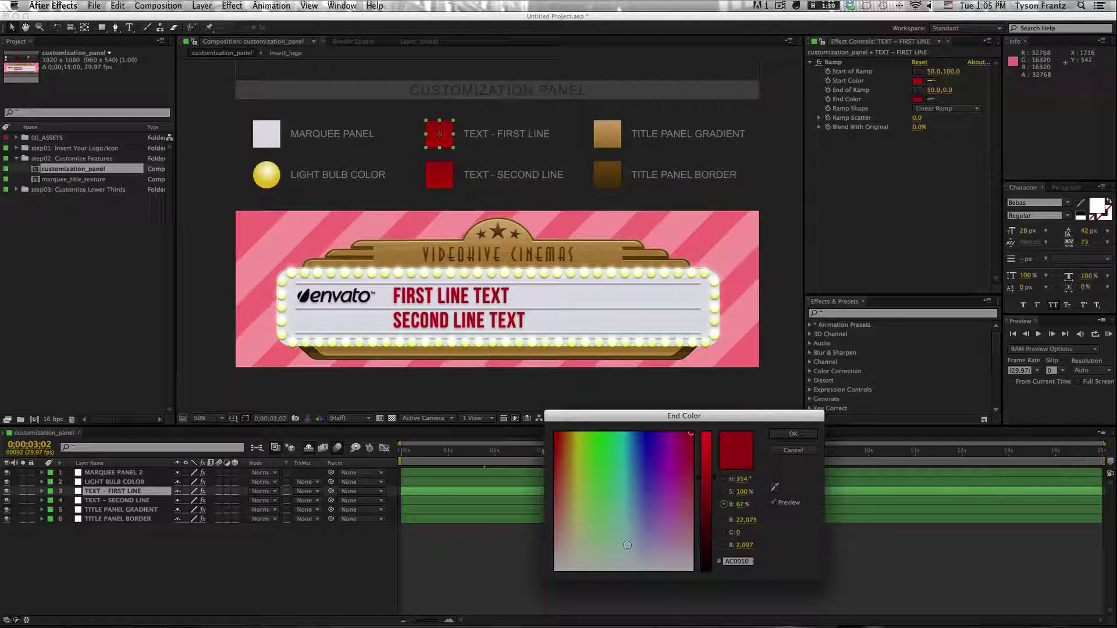
drag(631, 448, 643, 439)
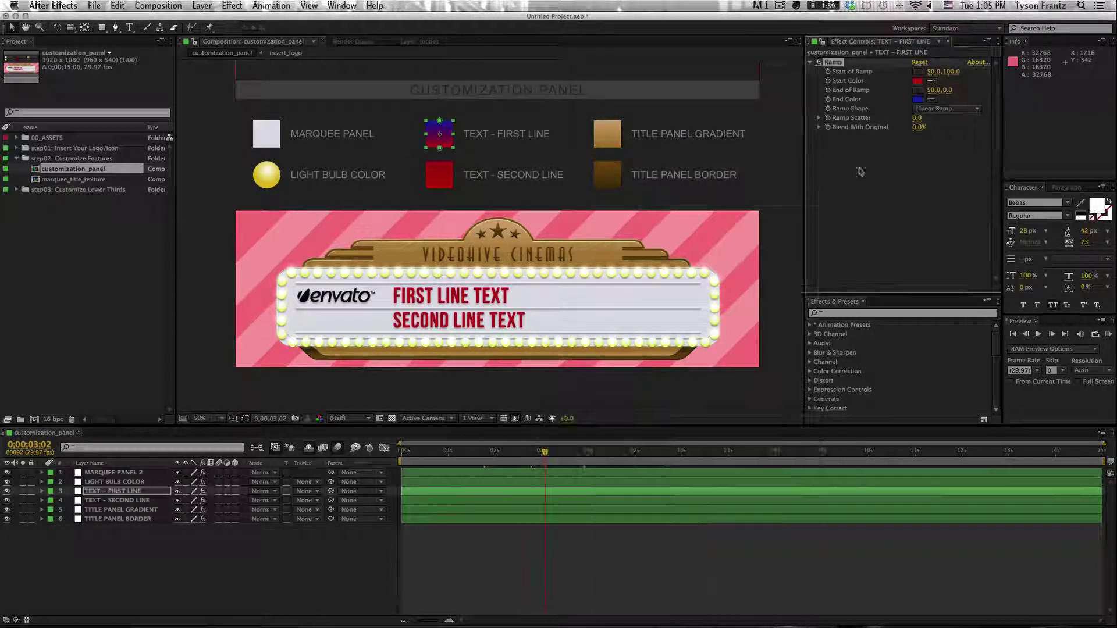
key(Return)
click(919, 98)
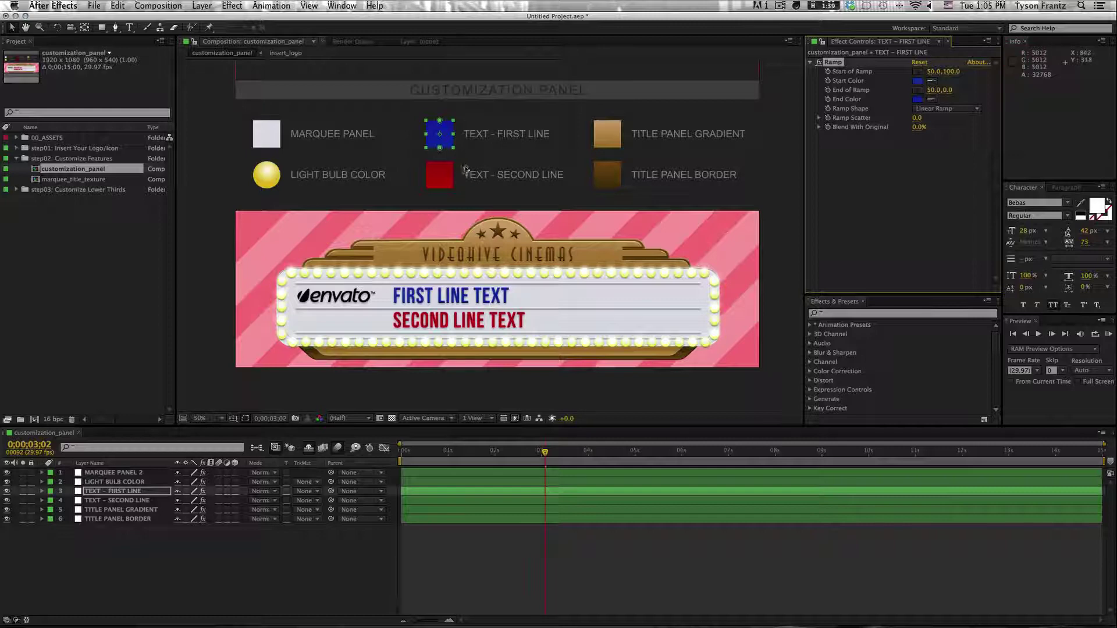
- Try purple for both Ramp colors on the TEXT - SECOND LINE layer, matching the End Color to the Start Color, and deselect the layer
click(440, 173)
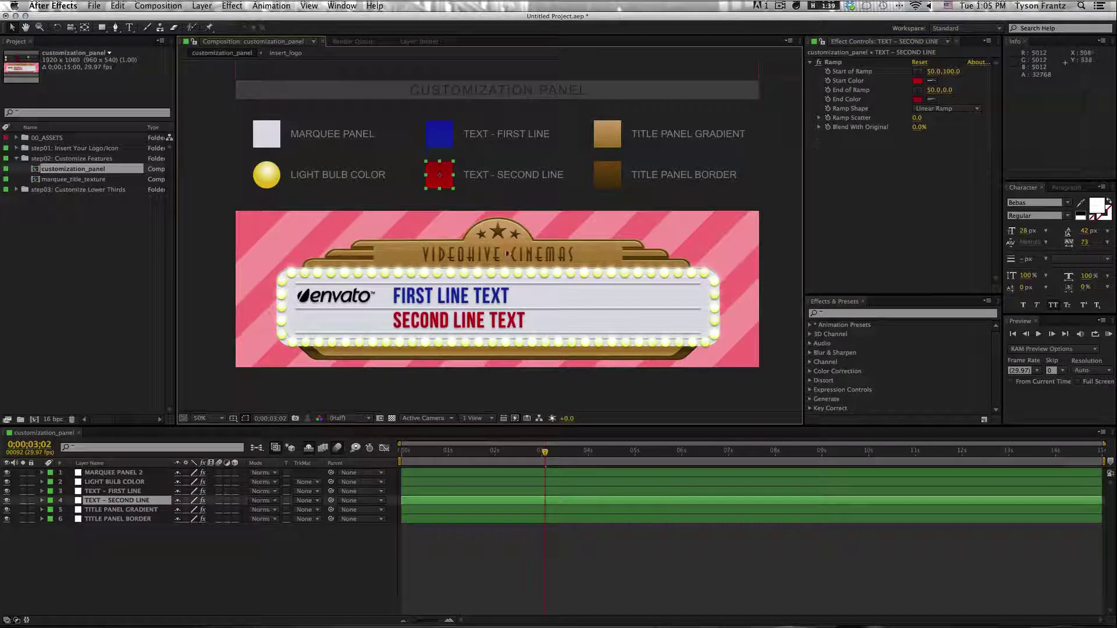
click(917, 81)
drag(638, 530, 659, 464)
key(Return)
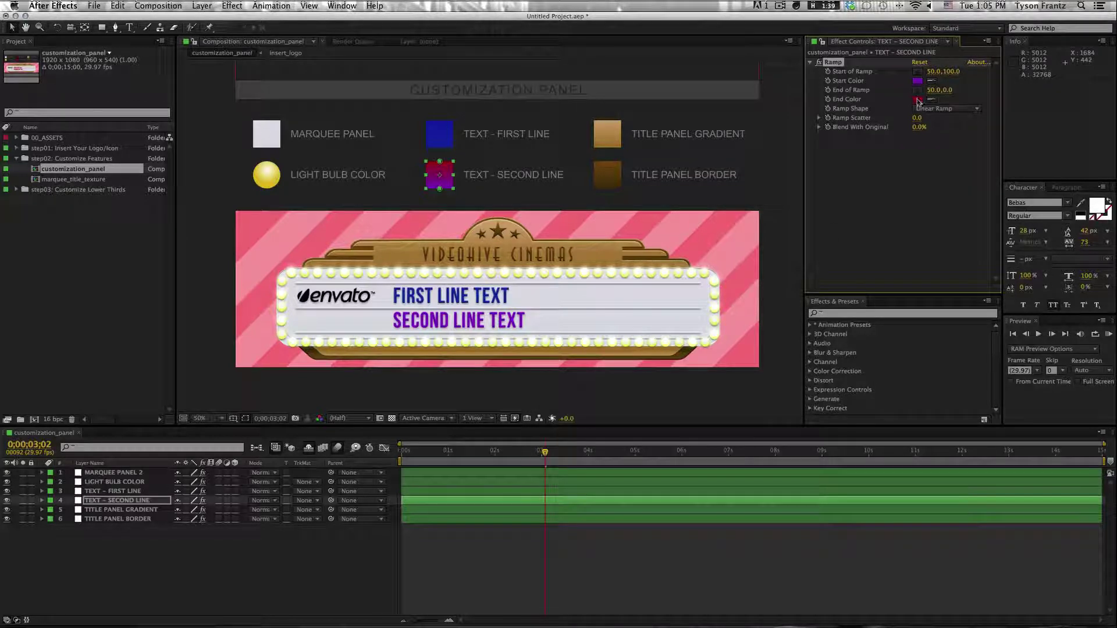
click(931, 100)
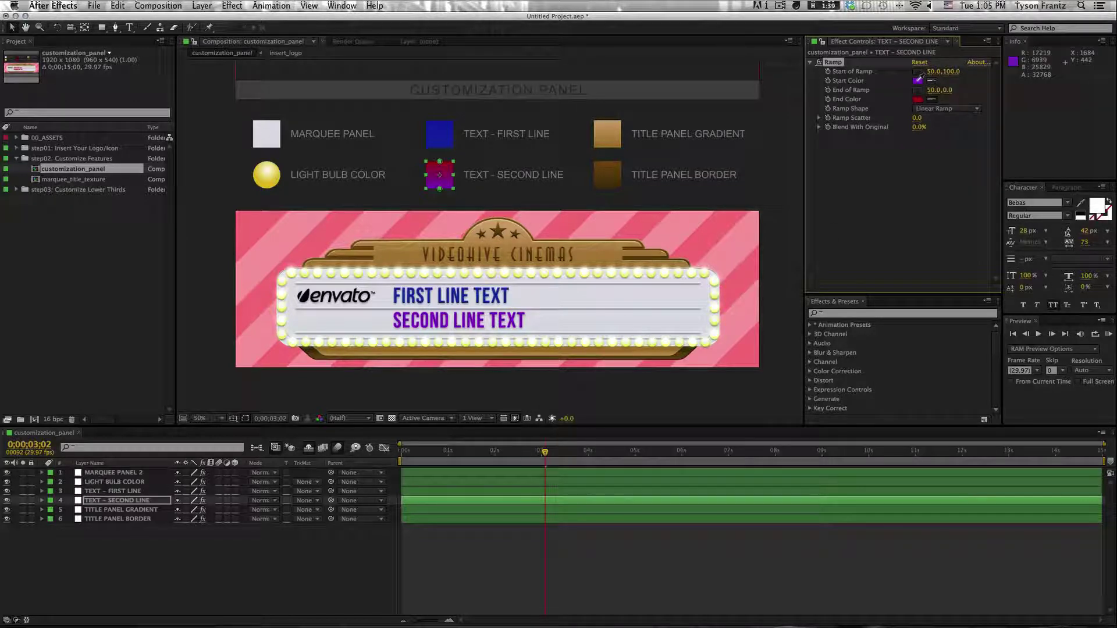
click(688, 536)
key(space)
mouse_move(503, 222)
mouse_down()
mouse_move(503, 211)
mouse_move(510, 222)
mouse_up()
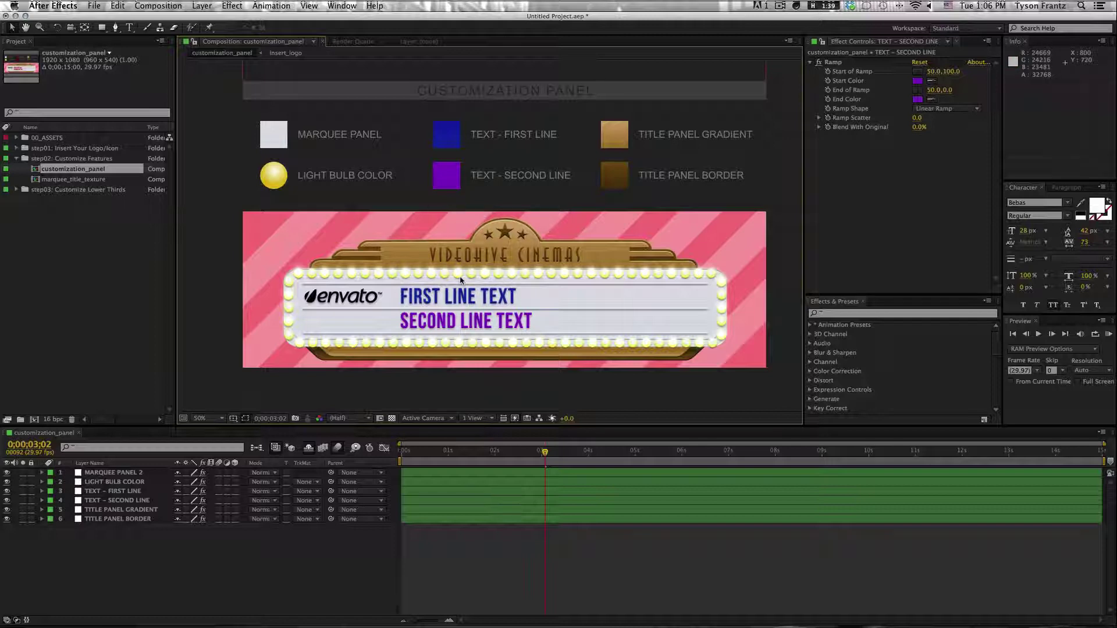
- Undo the Ramp color changes on the first and second text lines and deselect the layer
key(super+z)
key(super+z)
key(super+z)
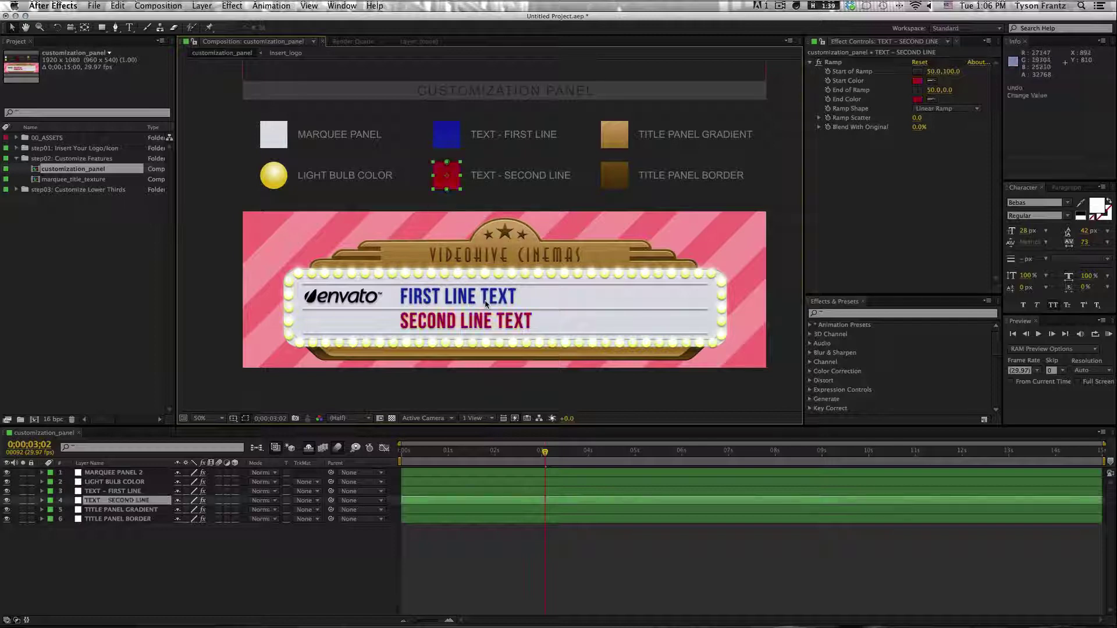
key(super+z)
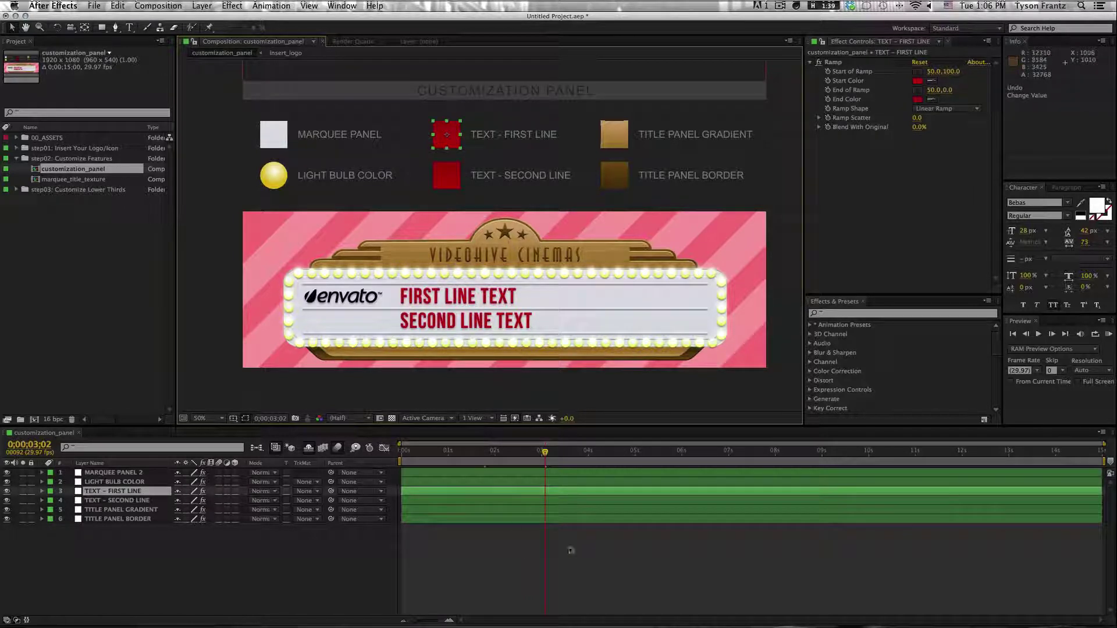
click(630, 578)
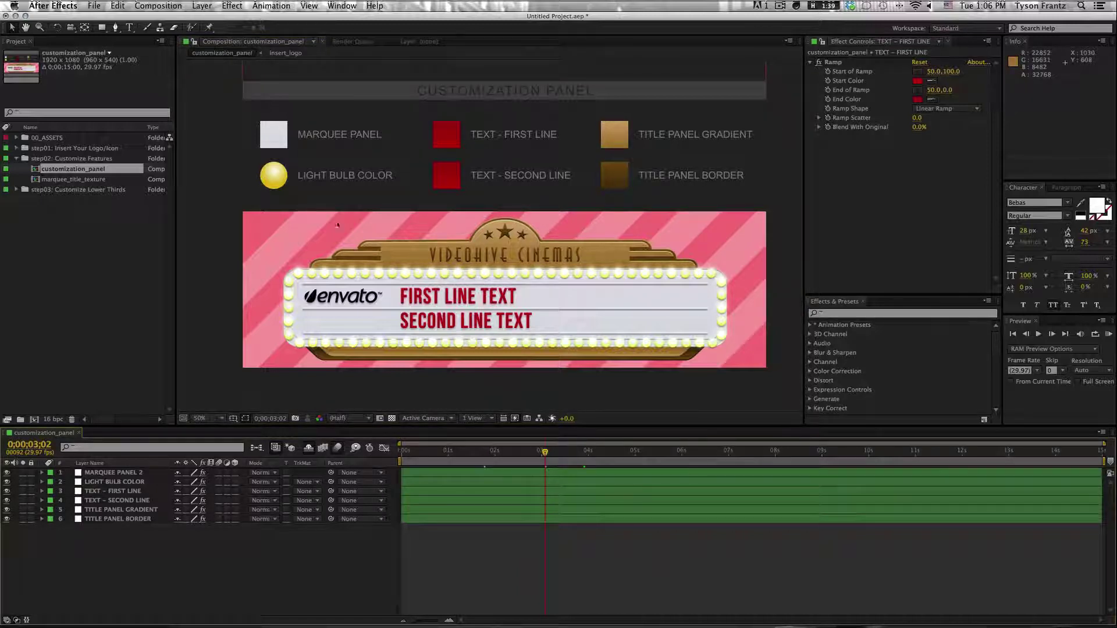
- Scrub back to 0;00;00;00 and try a bright blue as the Ramp End Color of the LIGHT BULB COLOR layer
click(281, 184)
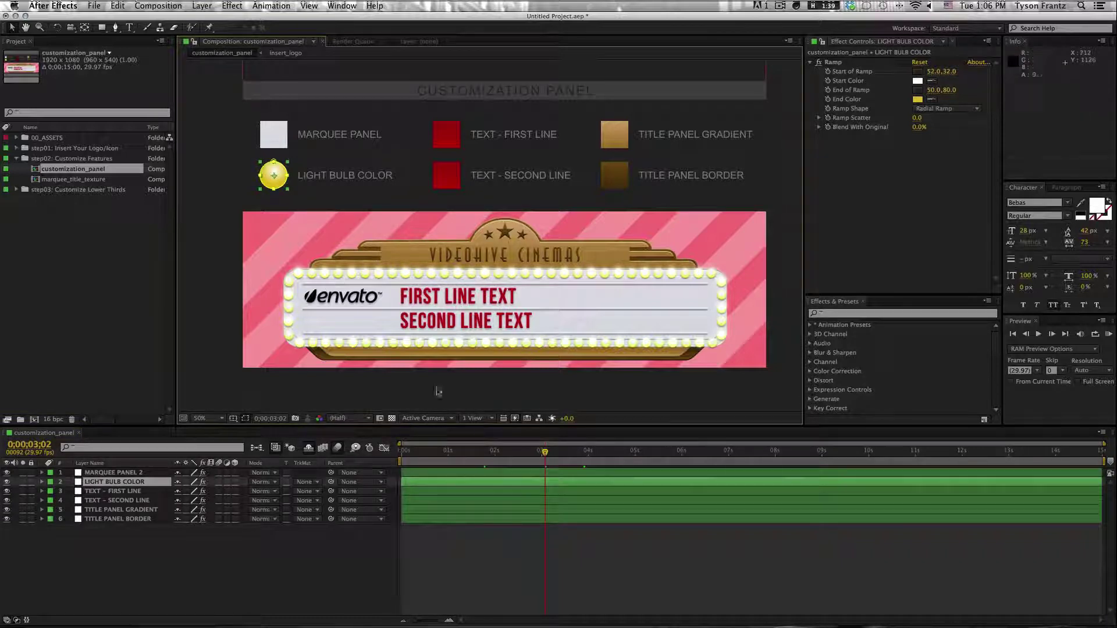
drag(542, 453, 393, 463)
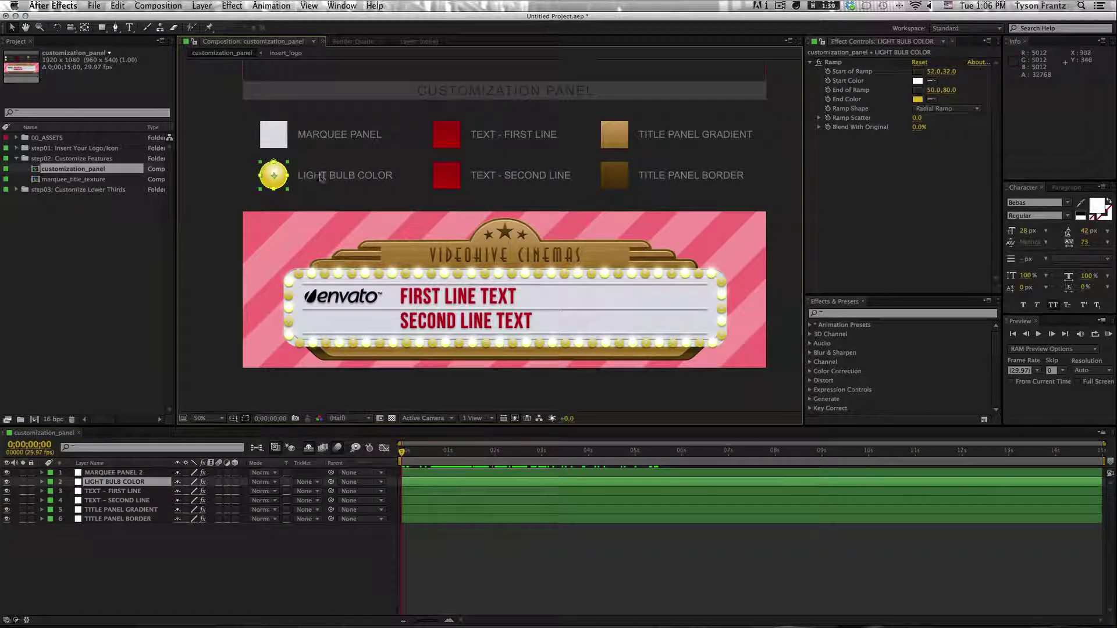
click(918, 100)
click(640, 452)
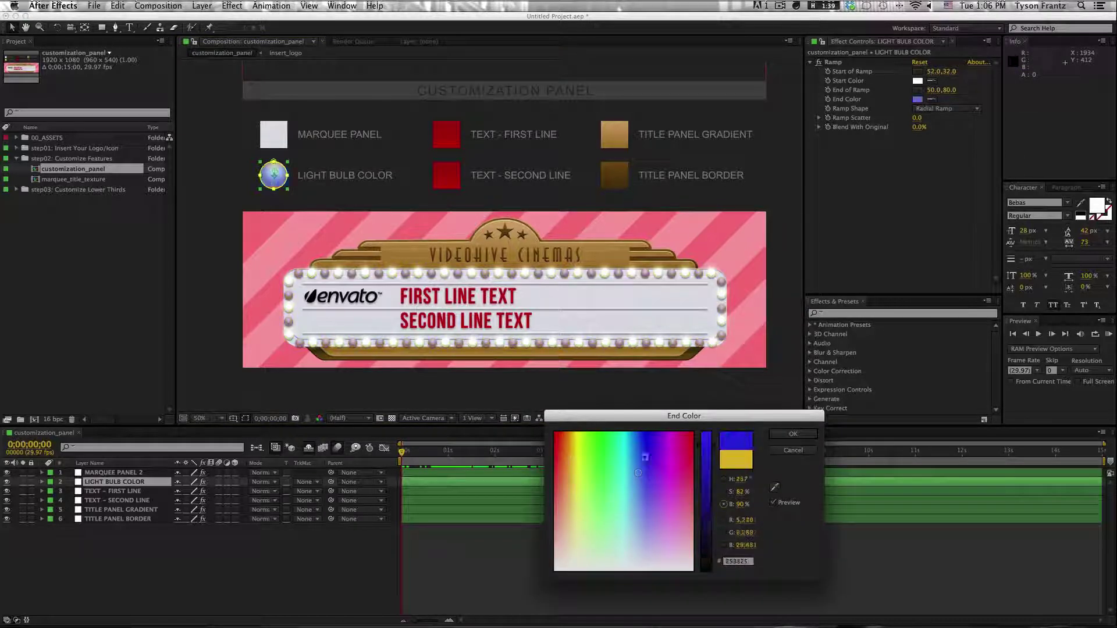
drag(639, 452, 640, 453)
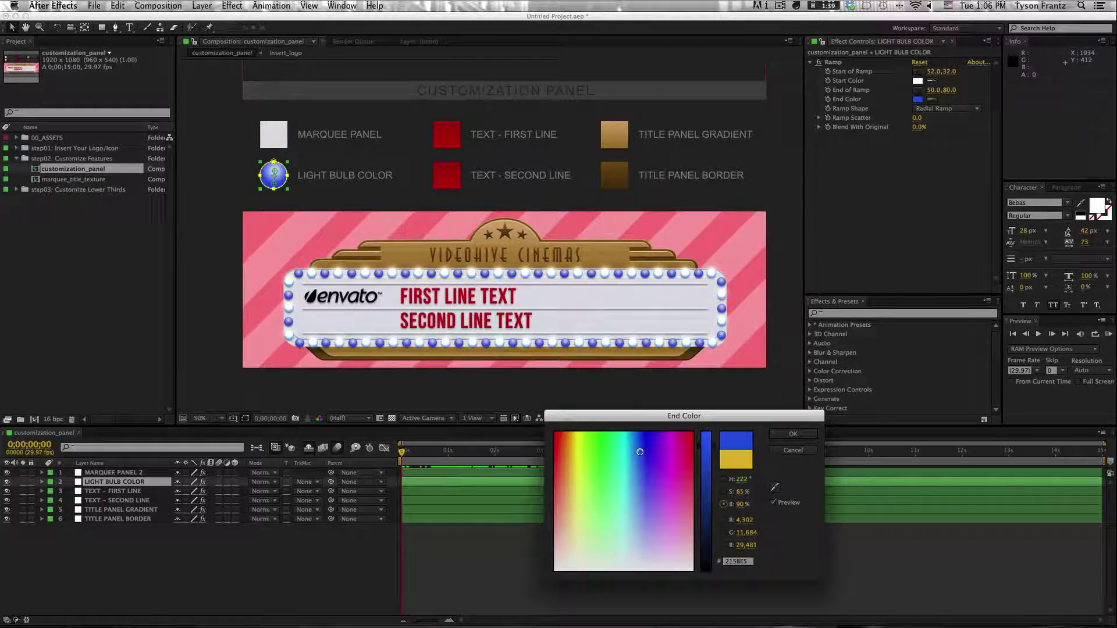
click(708, 447)
drag(707, 445, 709, 439)
click(640, 467)
drag(640, 468, 641, 466)
click(793, 434)
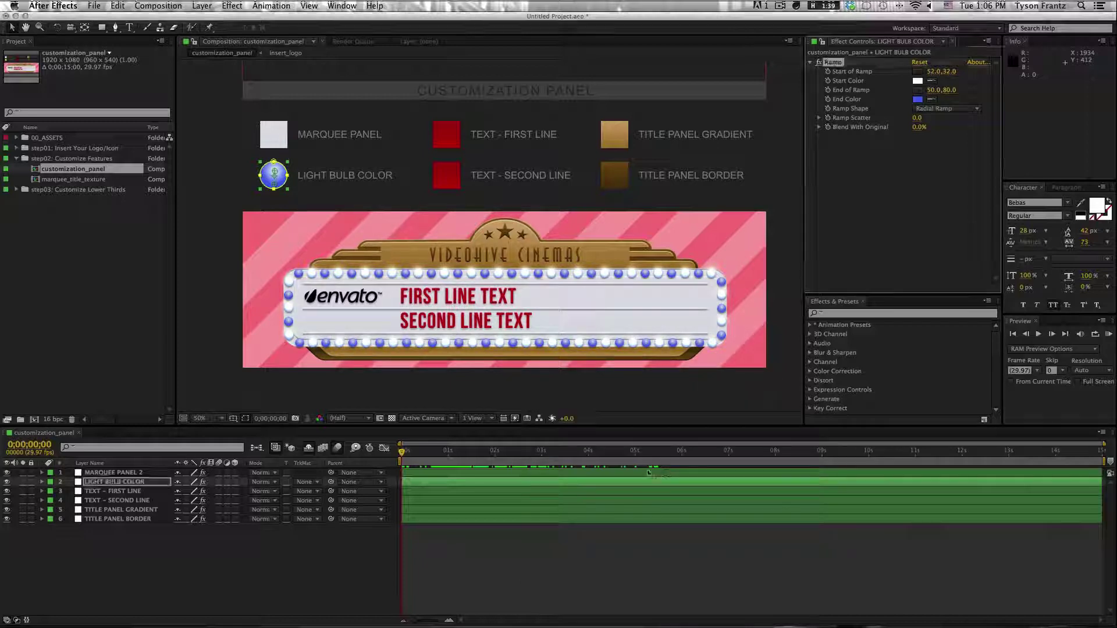
- Preview the recolored bulbs by scrubbing the timeline, and undo the light bulb End Color change
drag(402, 452, 325, 457)
key(super+z)
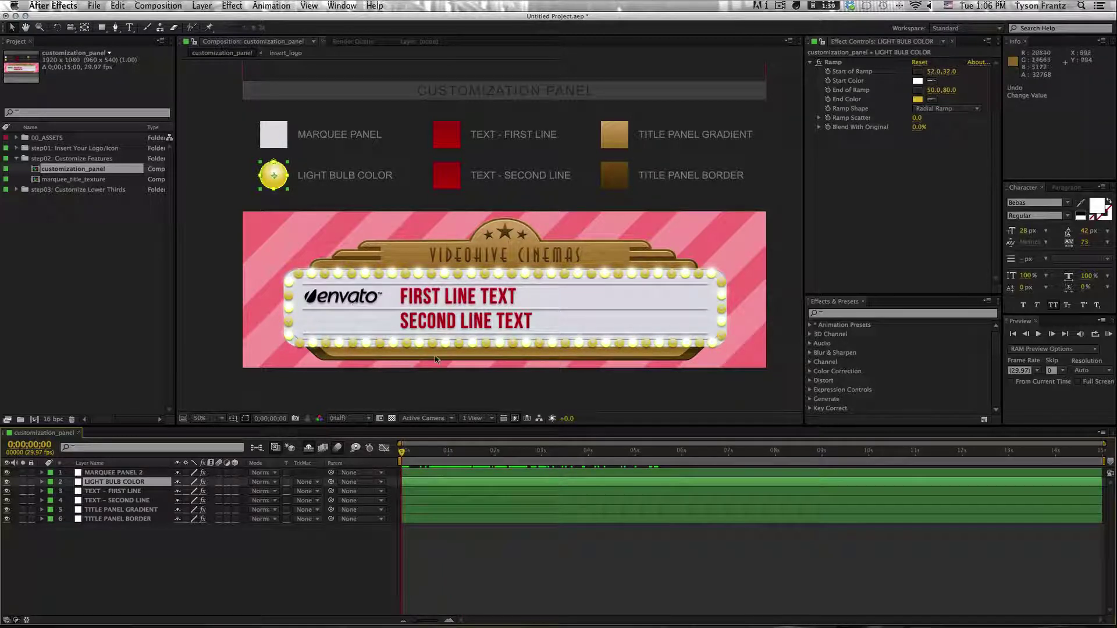
click(507, 240)
click(123, 541)
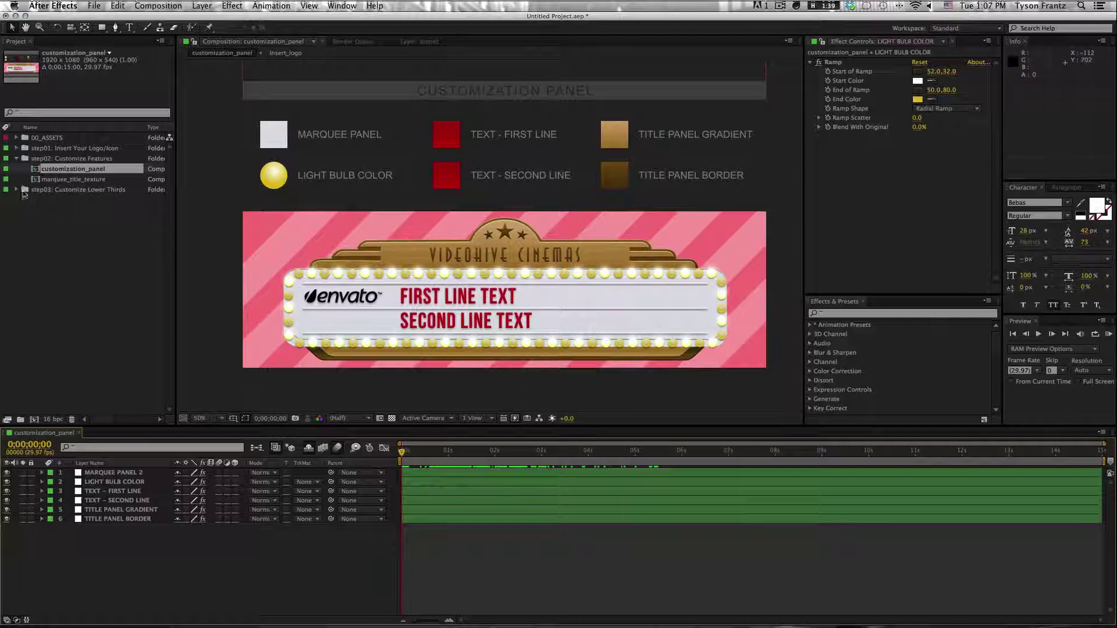
- Expand the step03: Customize Lower Thirds folder and its 1-Line, 2-Line and ID Bug Lower Third subfolders
click(16, 189)
click(70, 200)
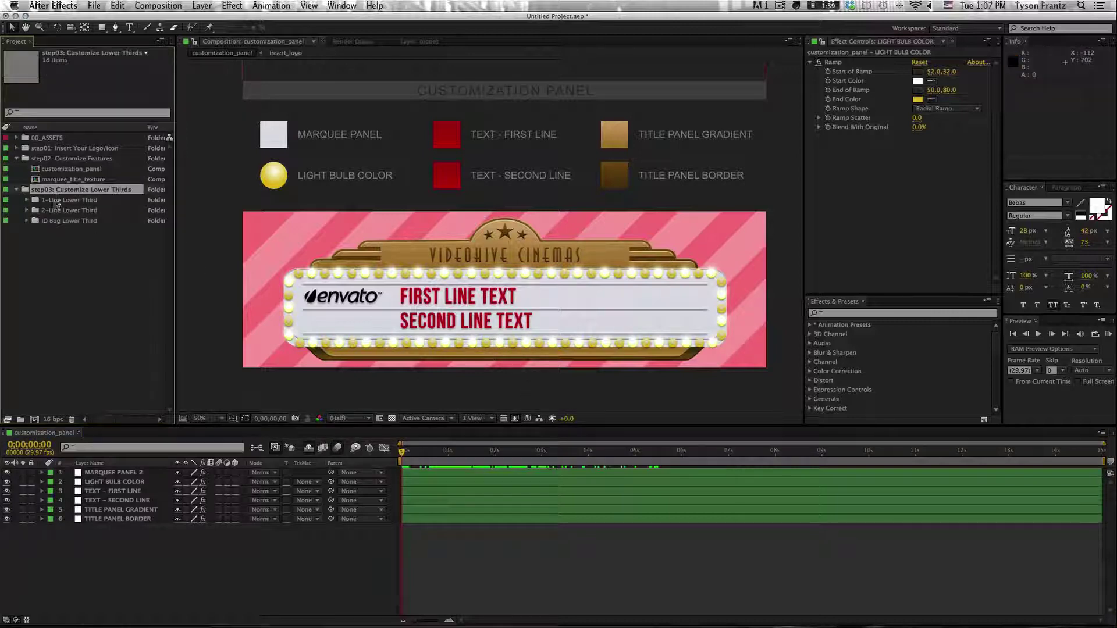
click(27, 200)
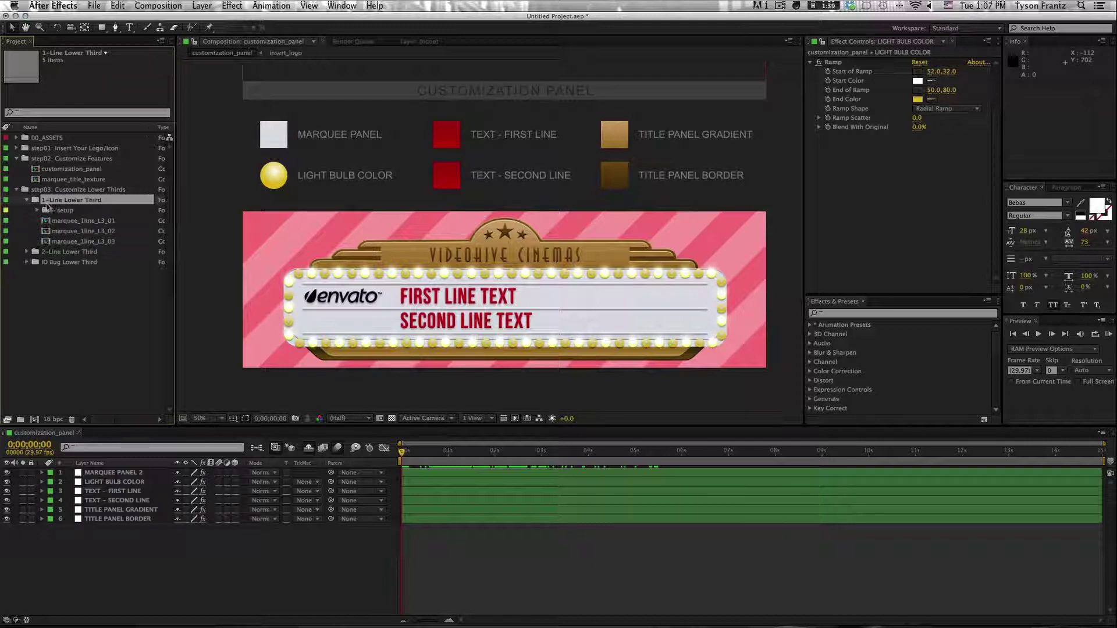
click(69, 222)
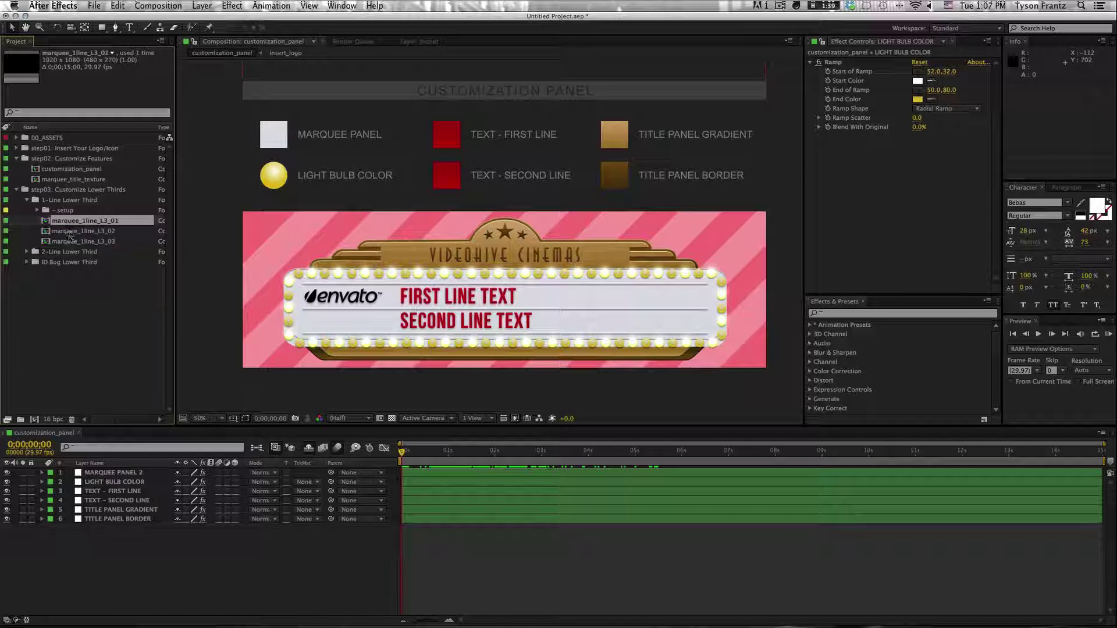
click(69, 232)
click(27, 252)
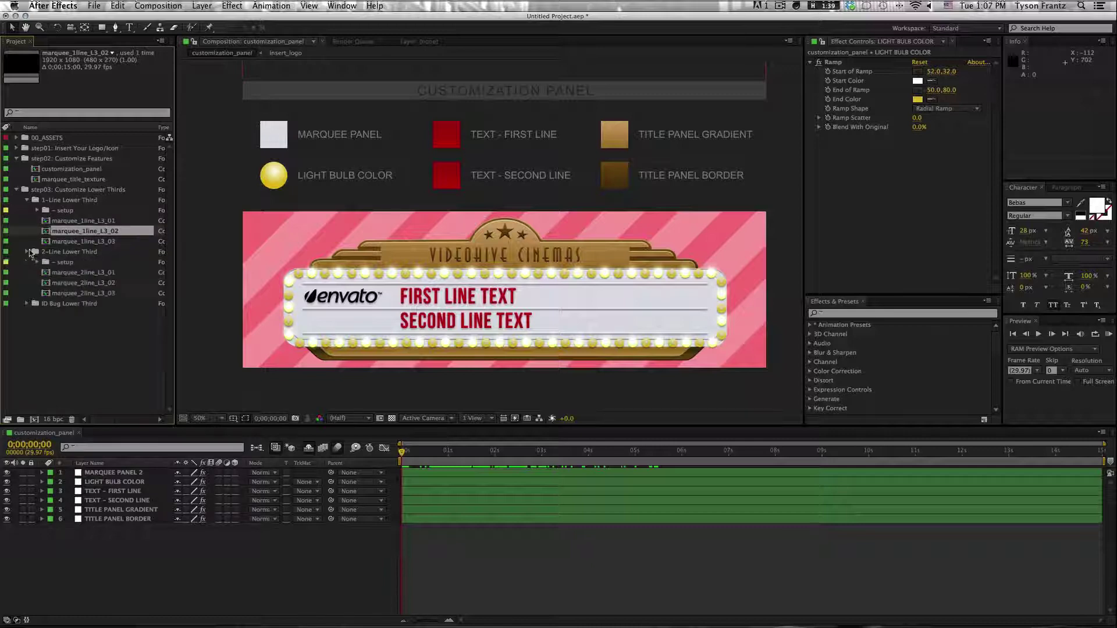
click(28, 303)
- Delete the 02 and 03 compositions from the 1-Line, 2-Line and ID Bug Lower Third folders
click(78, 335)
super+click(78, 345)
super+click(81, 293)
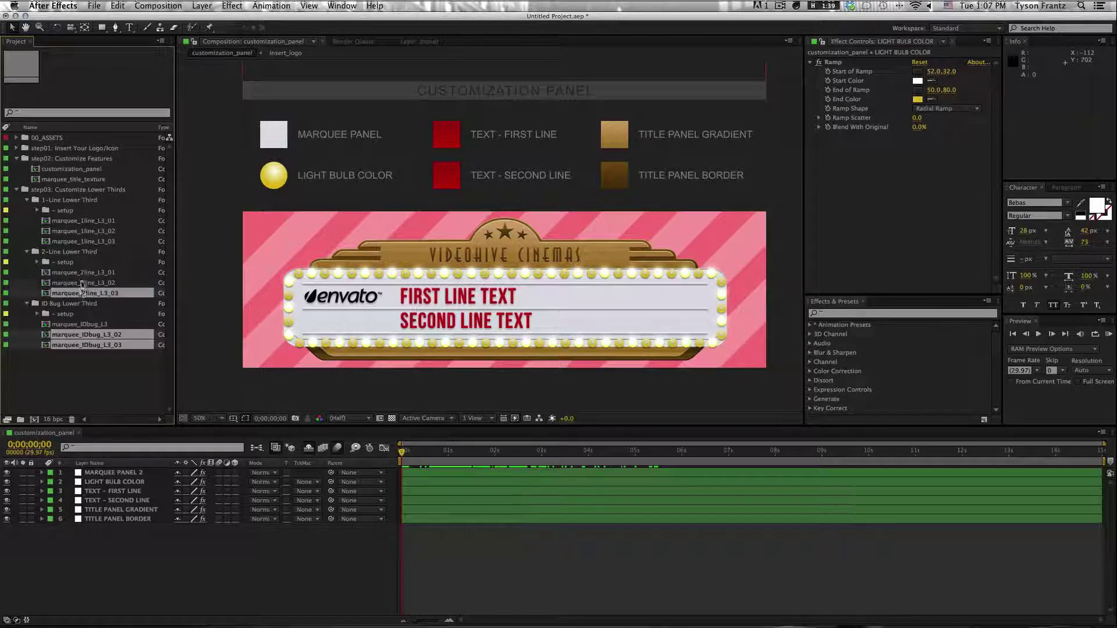
super+click(82, 283)
super+click(84, 242)
super+click(85, 232)
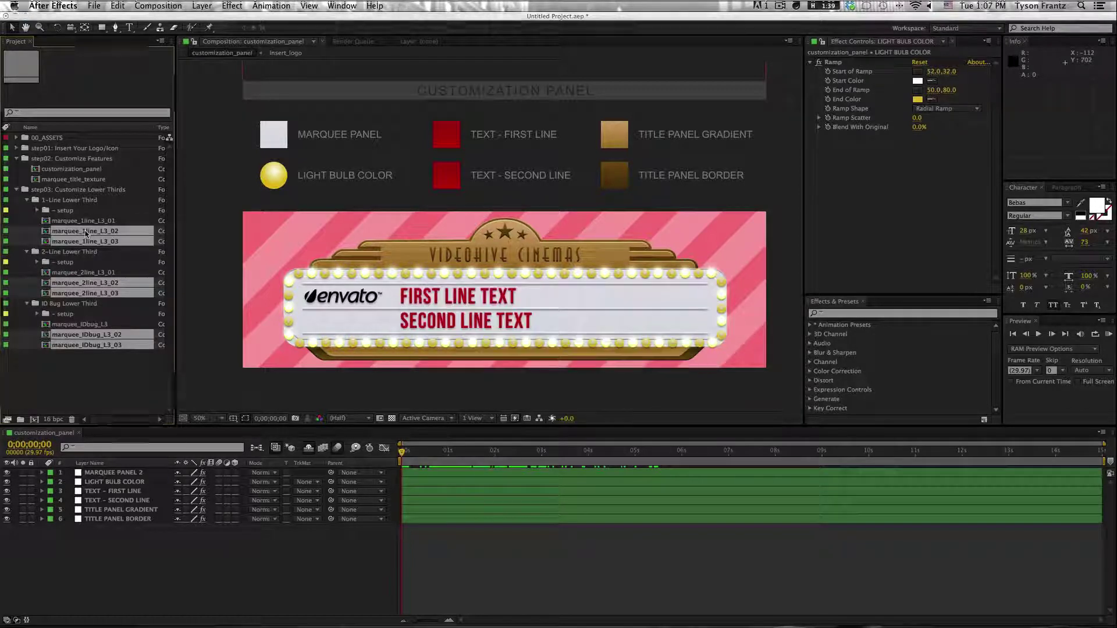
key(Delete)
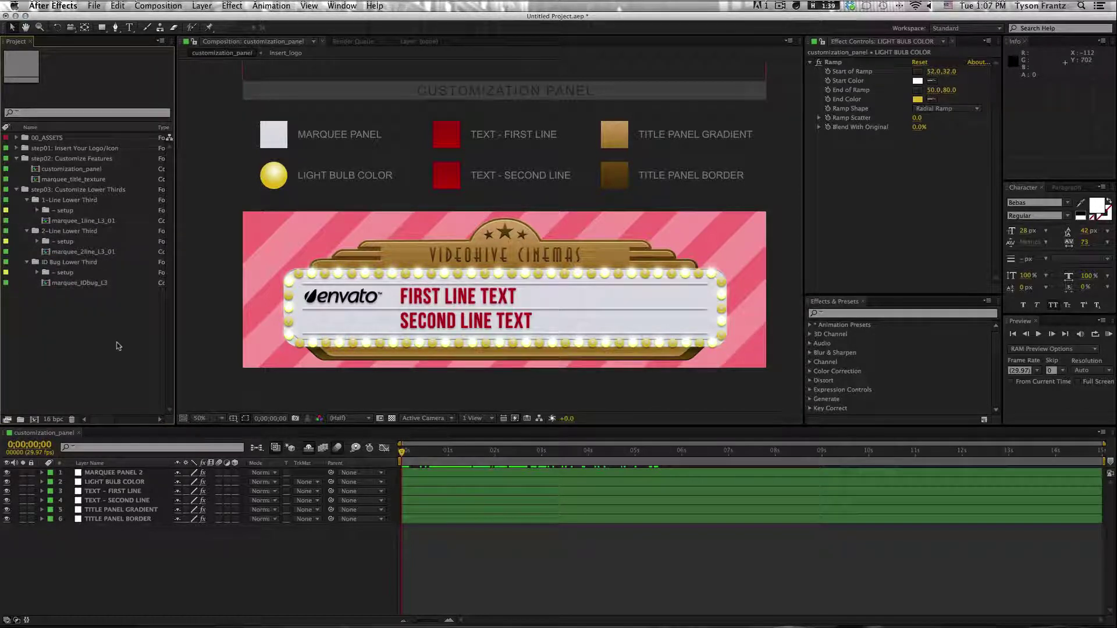
- Collapse the 2-Line and ID Bug Lower Third folders and open the marquee_1line_L3_01 composition
click(27, 231)
click(27, 241)
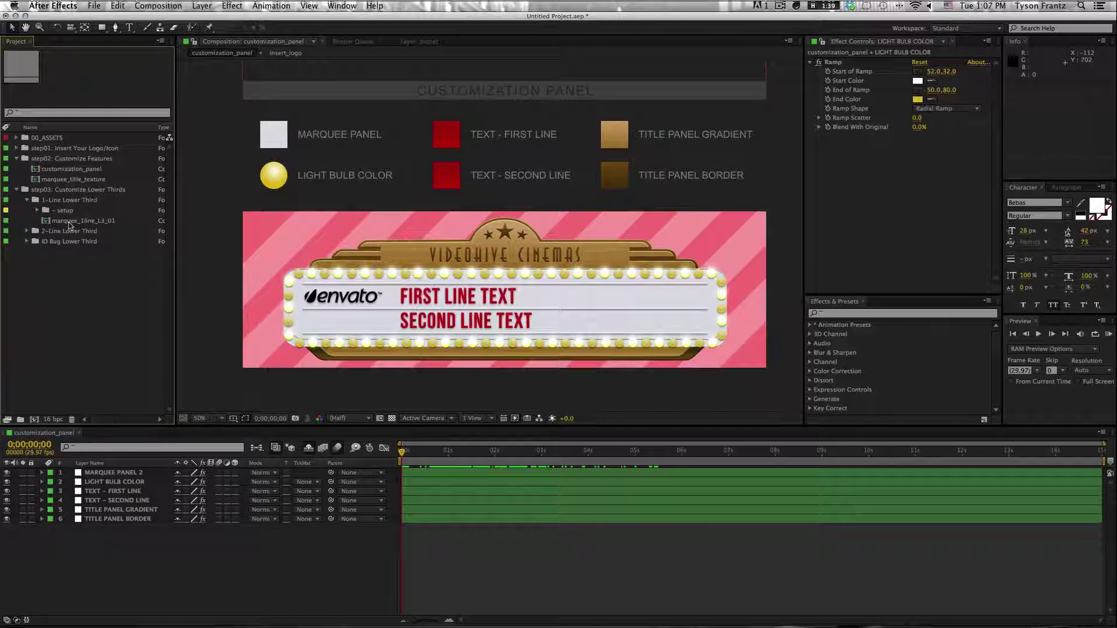
double_click(70, 221)
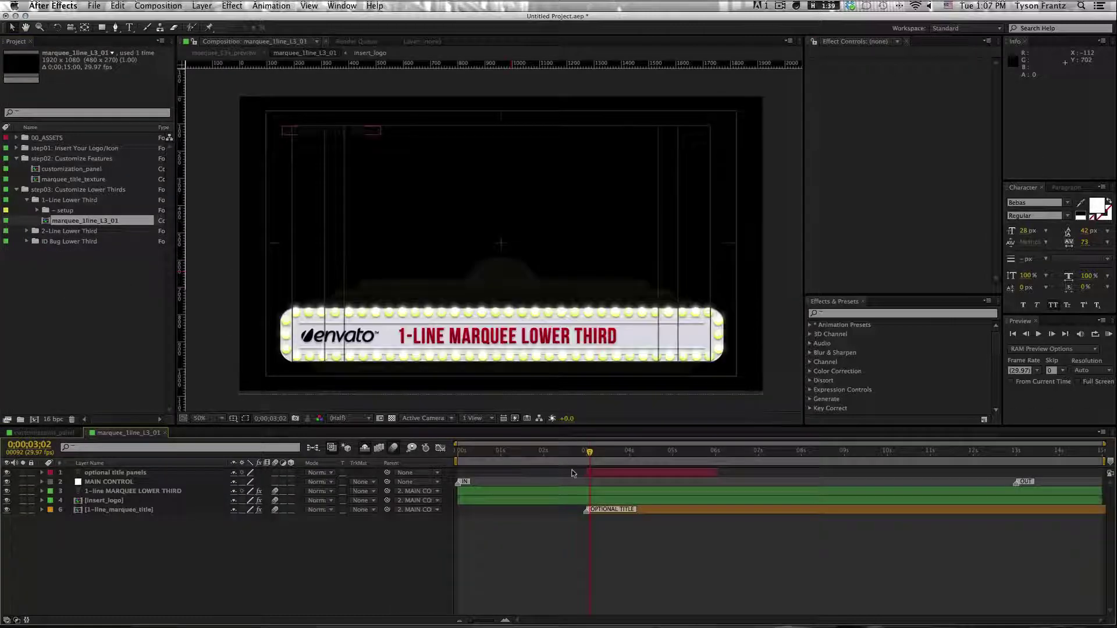
- Delete the optional title panels layer and show the transparency grid behind the lower third at about 0;00;01;16
drag(587, 453, 546, 455)
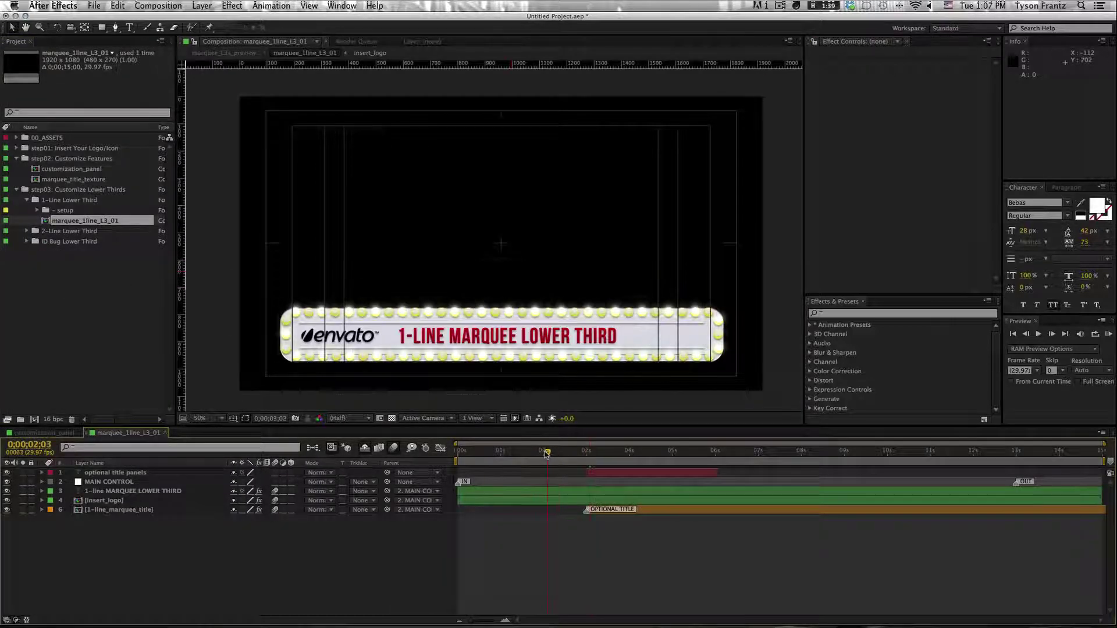
click(126, 472)
key(Delete)
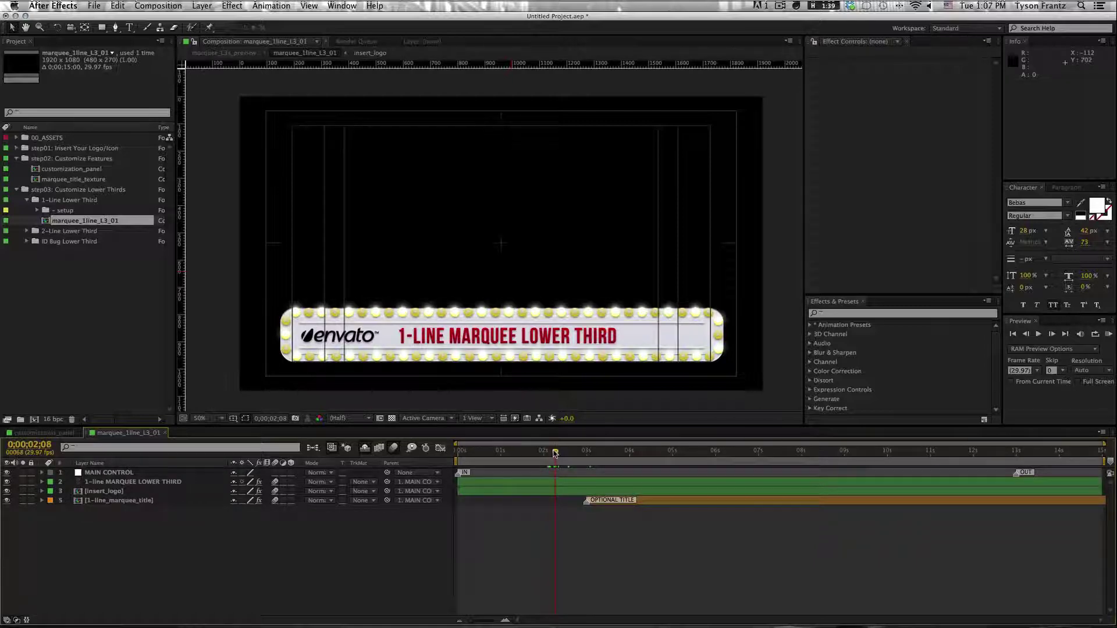
drag(547, 453, 523, 454)
click(391, 418)
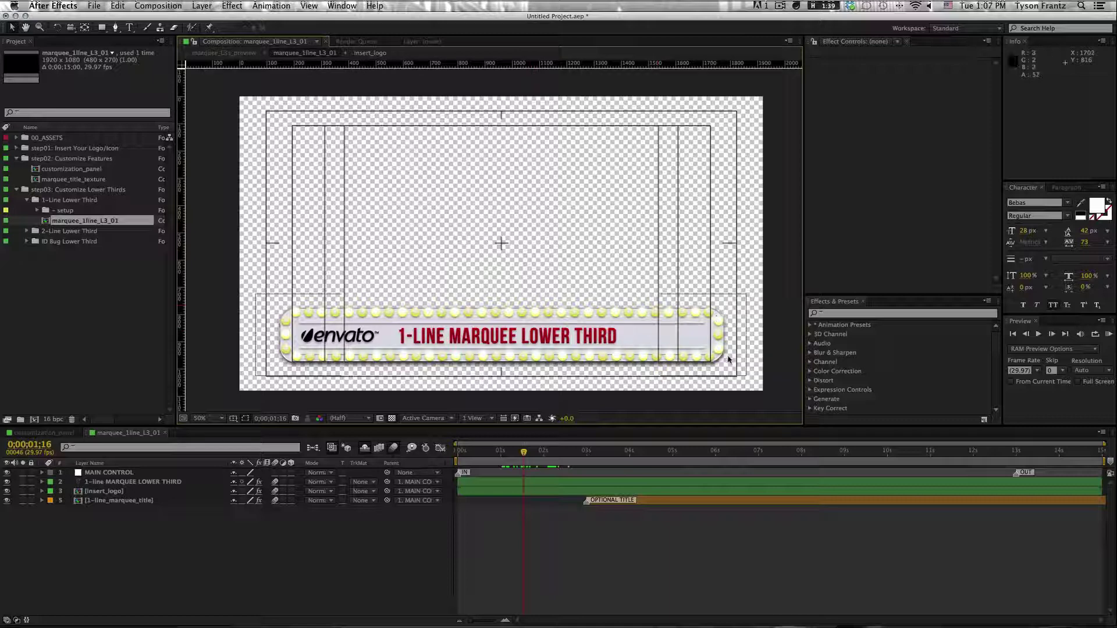
- Shift the 1-line_marquee_title layer to start at 0;00;00;00, scrub to 0;00;02;27 to check it, and deselect the layer
click(657, 503)
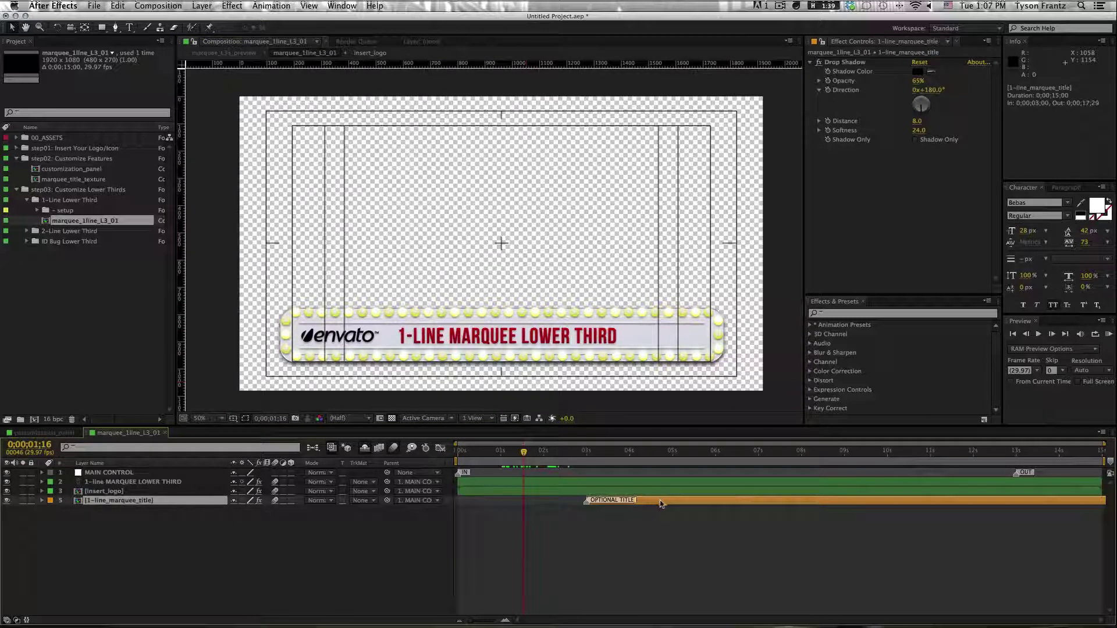
drag(660, 504, 534, 502)
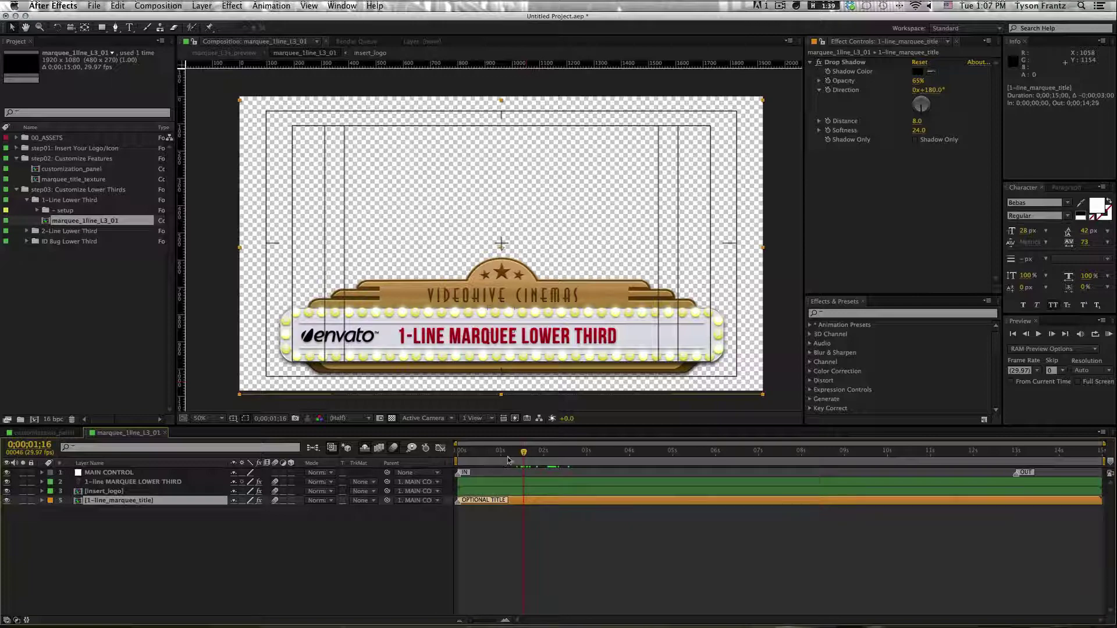
drag(507, 460, 582, 474)
click(566, 594)
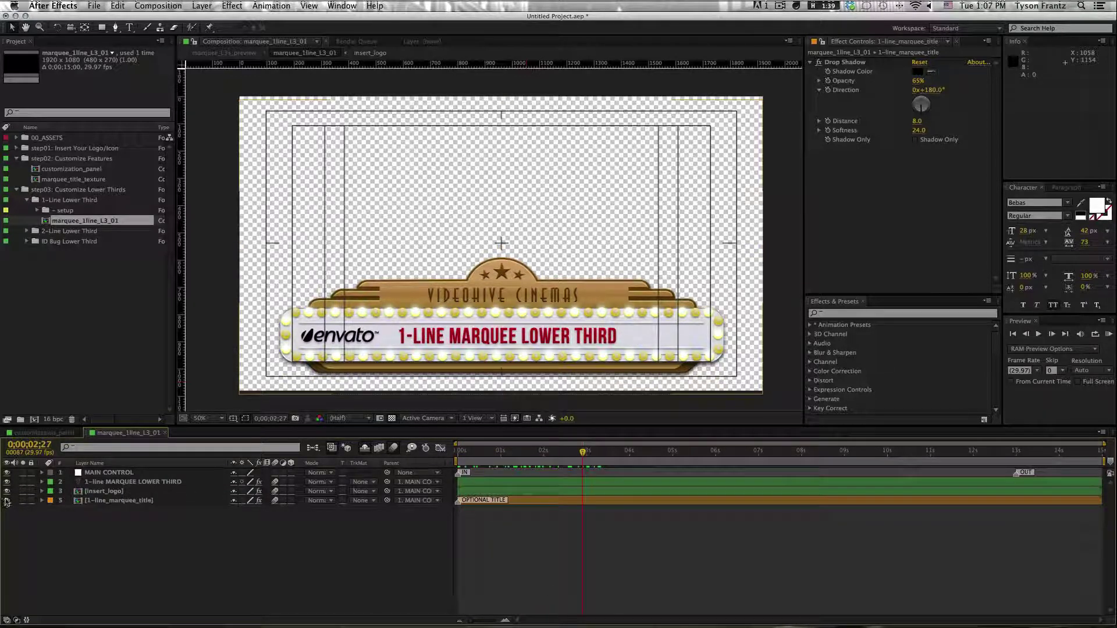
- Toggle the 1-line_marquee_title layer's visibility off and on to compare, and move the playhead to 0;00;02;15
click(6, 500)
click(7, 500)
click(6, 500)
click(6, 500)
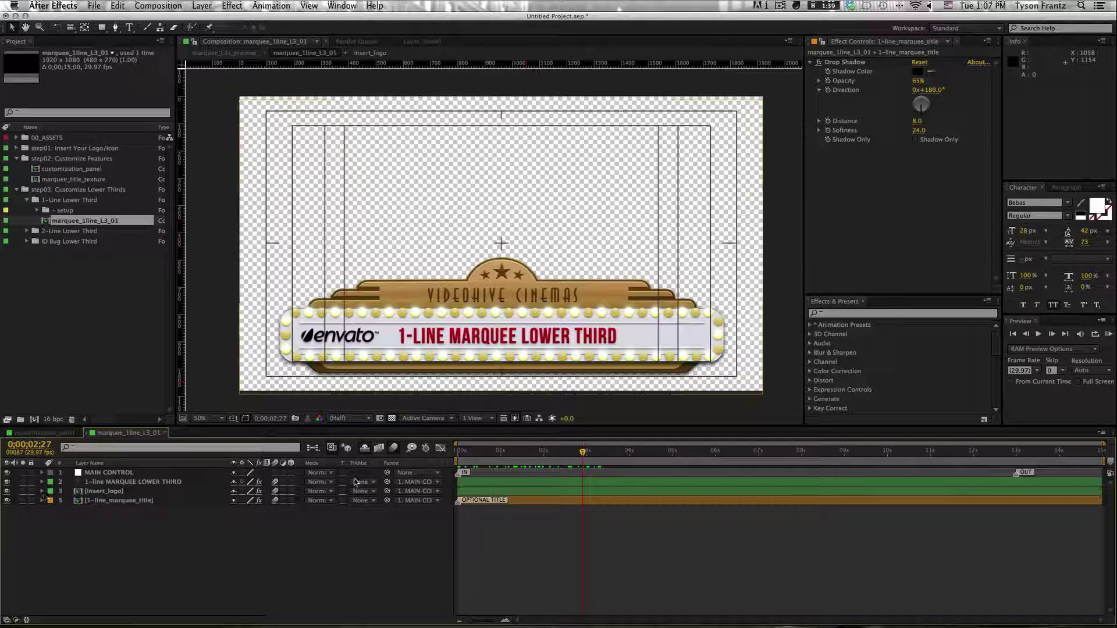
mouse_move(571, 454)
mouse_down()
mouse_move(547, 454)
mouse_move(565, 454)
mouse_up()
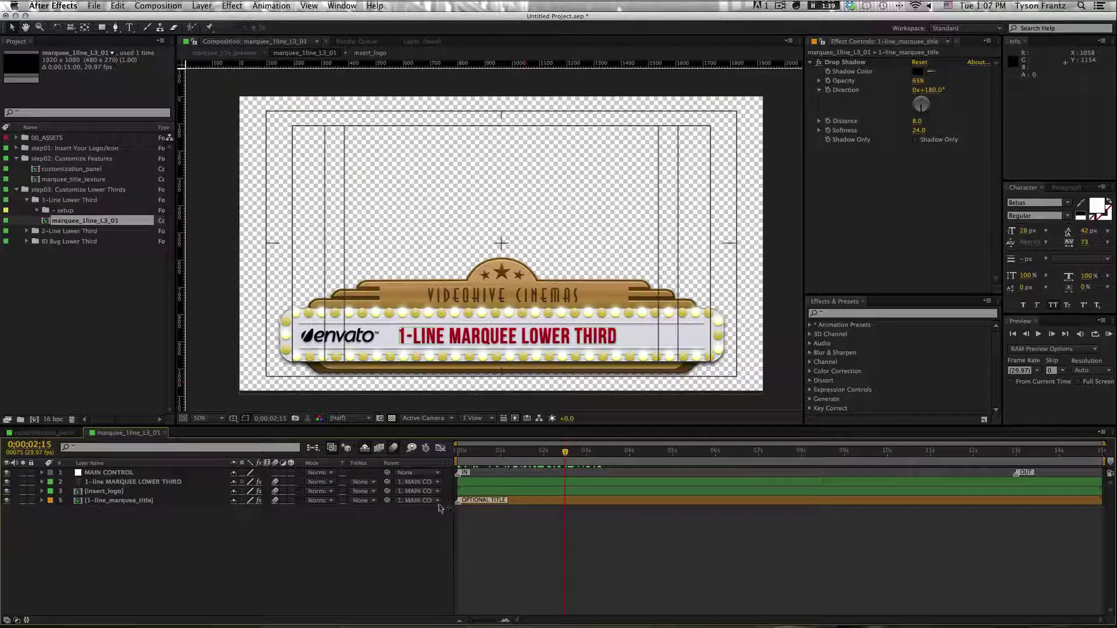
- In the customization_panel composition, change the title panel gradient's Start Color to dark brown 532F10
click(43, 432)
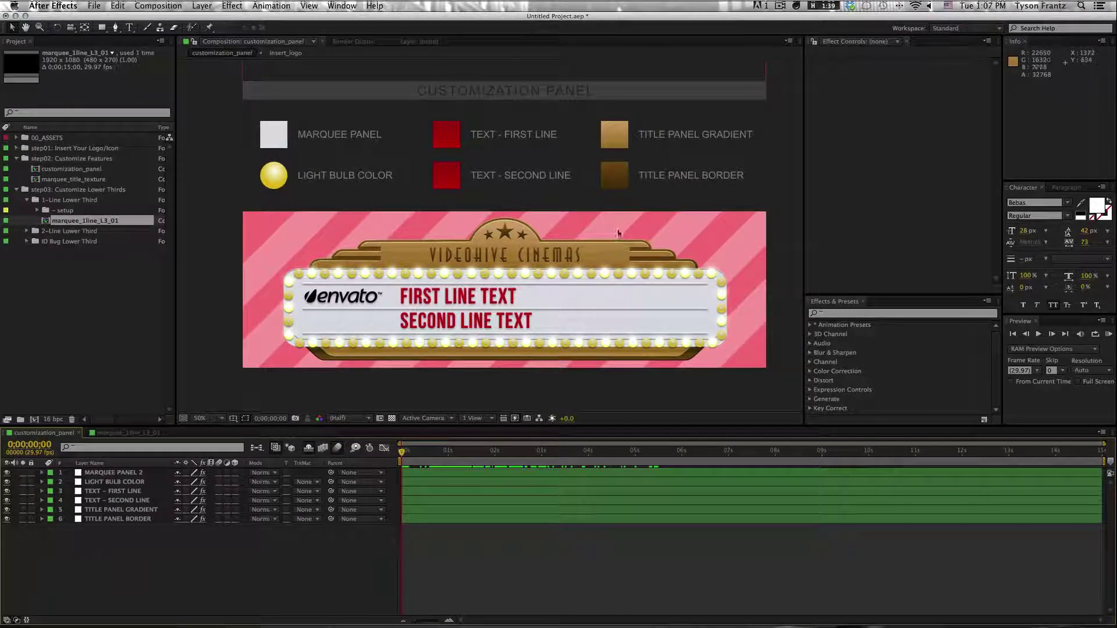
click(615, 139)
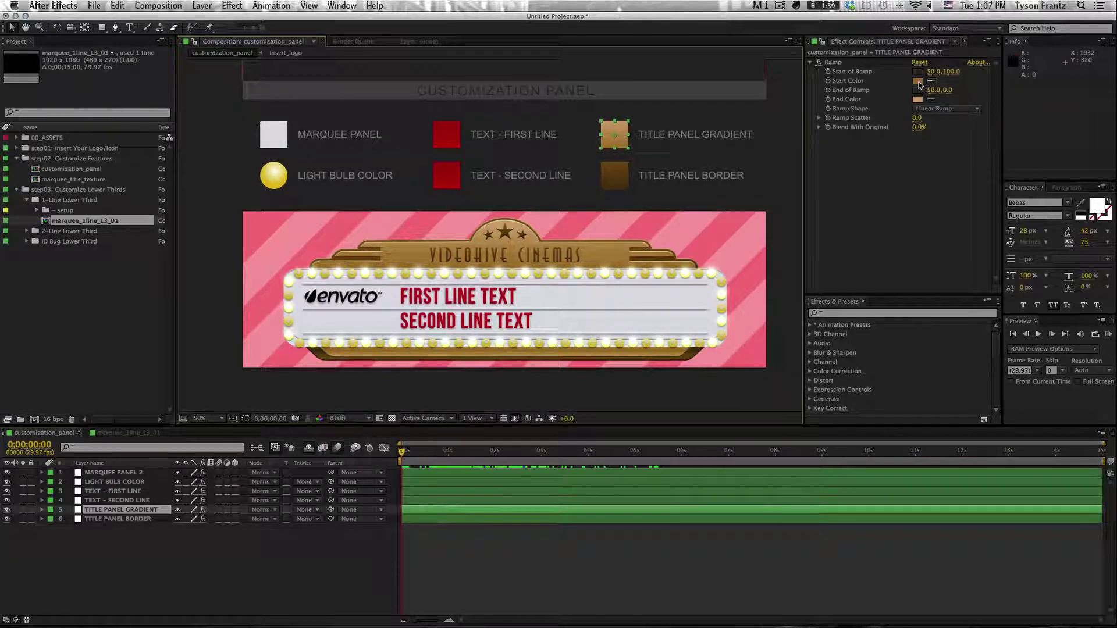
click(918, 81)
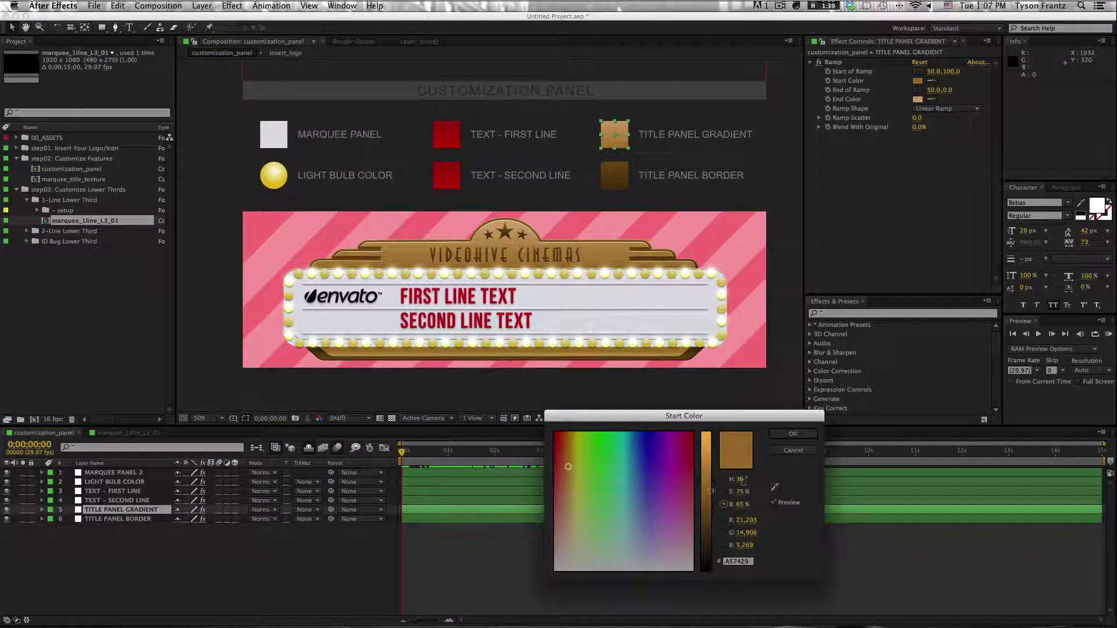
drag(707, 490, 703, 529)
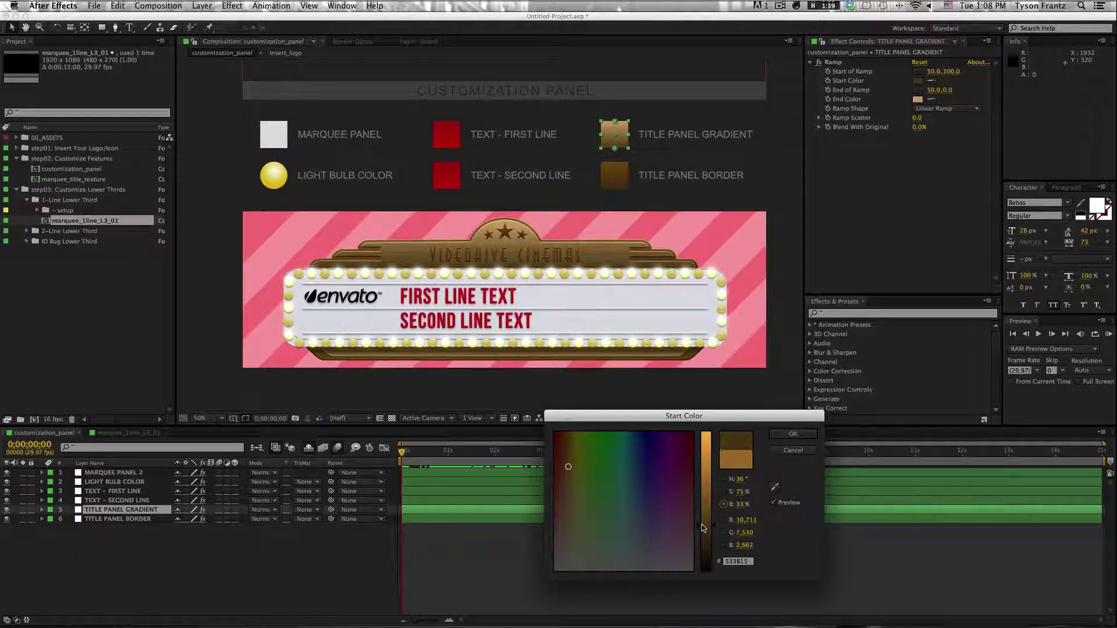
mouse_move(565, 467)
mouse_down()
mouse_move(554, 459)
mouse_move(577, 471)
mouse_up()
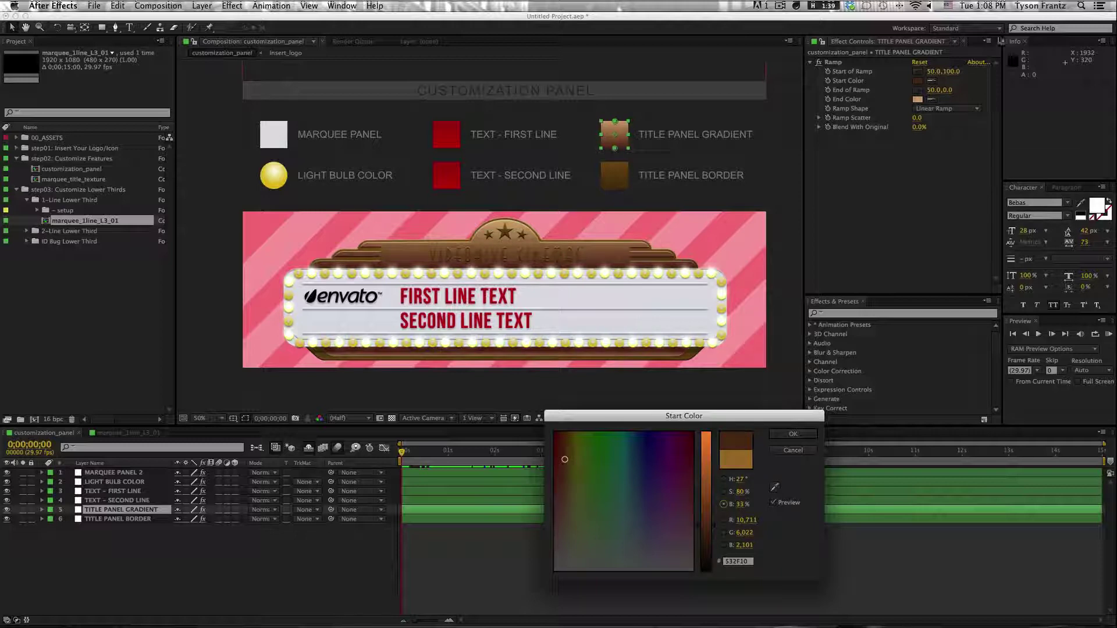
click(793, 434)
- Darken the End Color of the title panel gradient to a medium brown
click(917, 99)
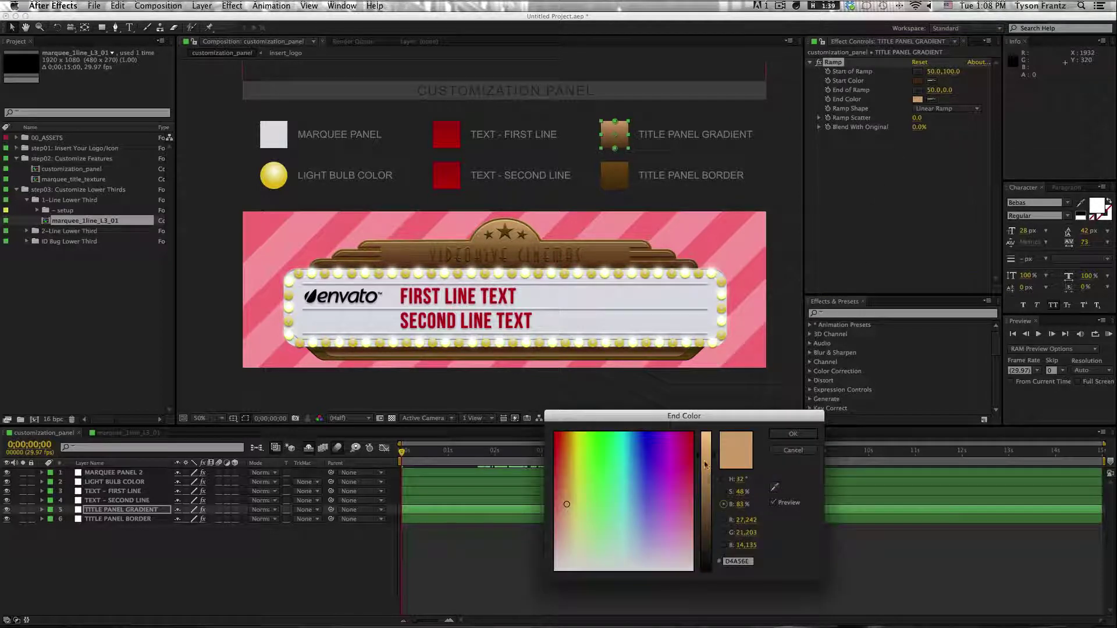
drag(703, 462, 702, 497)
click(792, 433)
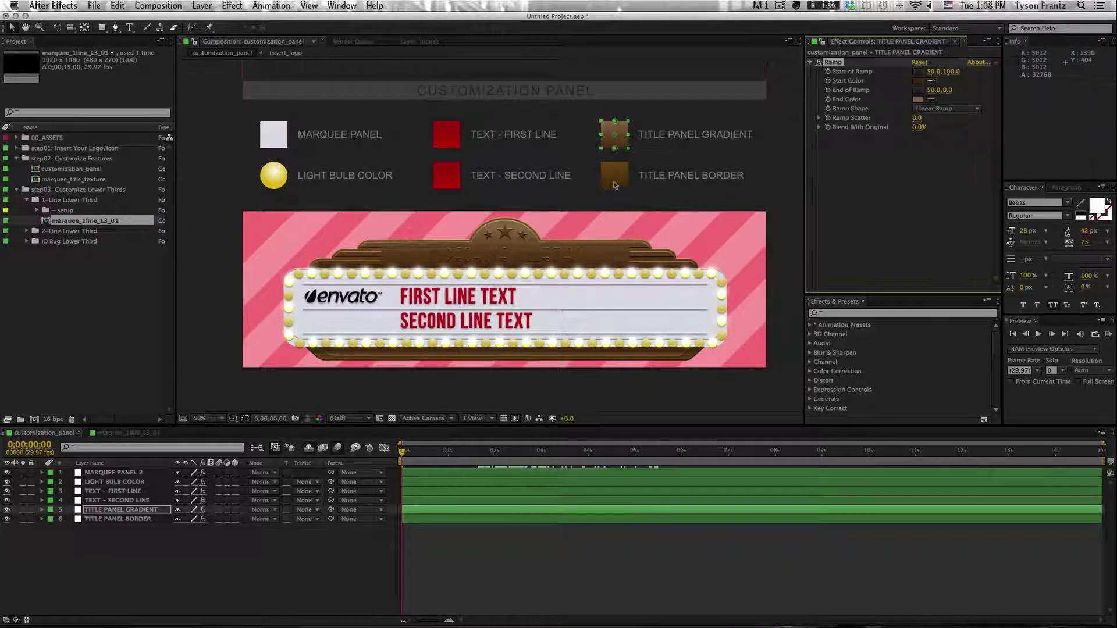
- Darken the Start Color and End Color of the title panel border and check the marquee at 0;00;00;17
click(614, 181)
click(918, 81)
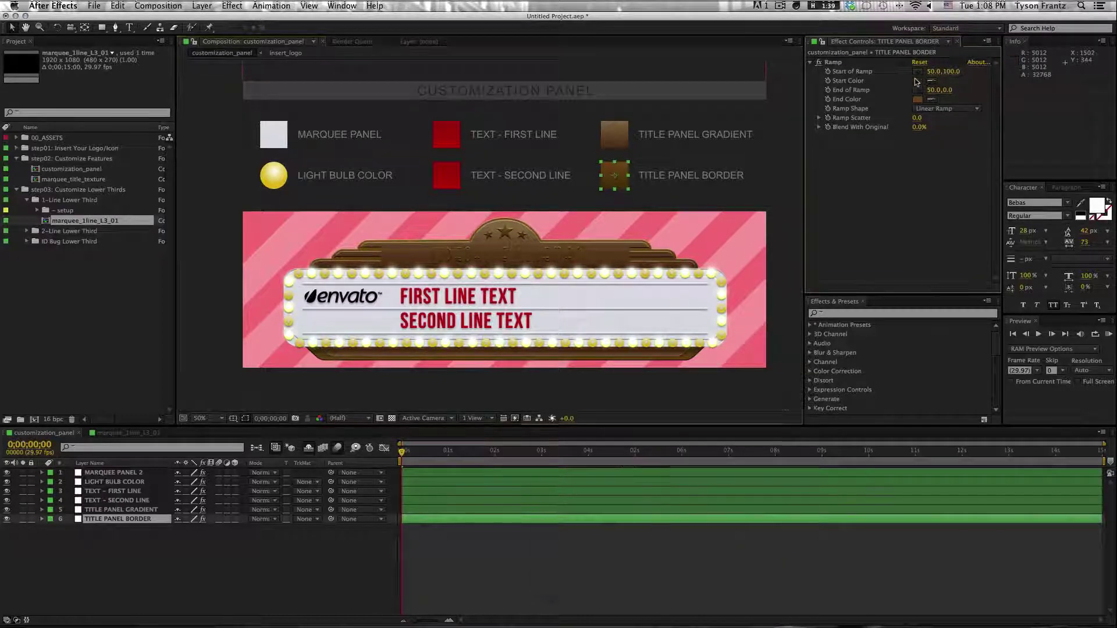
drag(701, 540, 709, 557)
key(Return)
click(918, 99)
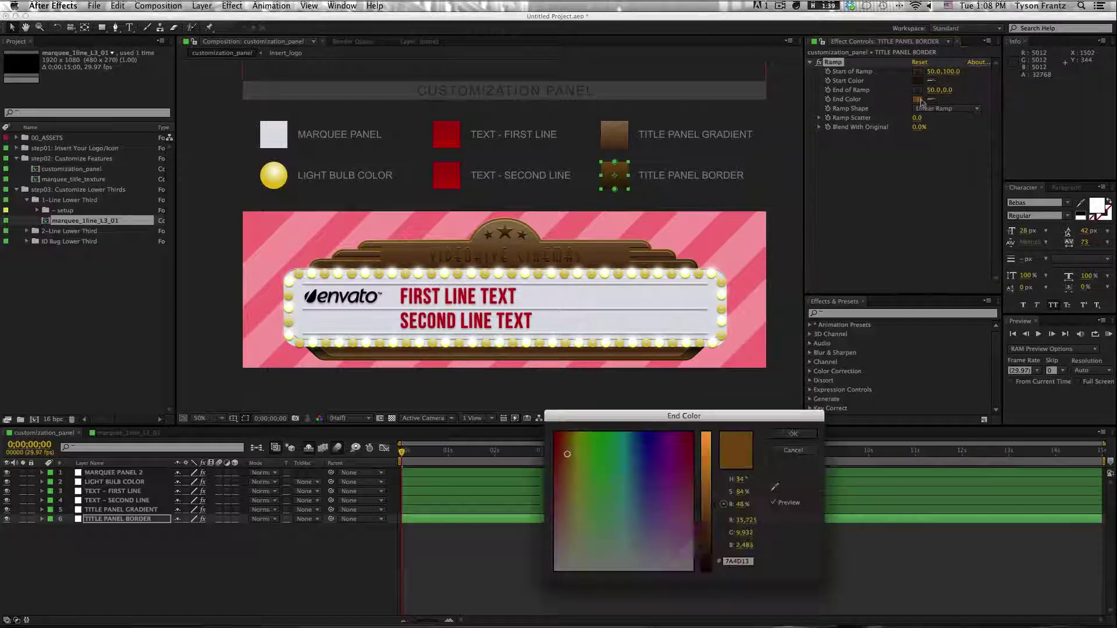
drag(702, 510, 706, 541)
key(Return)
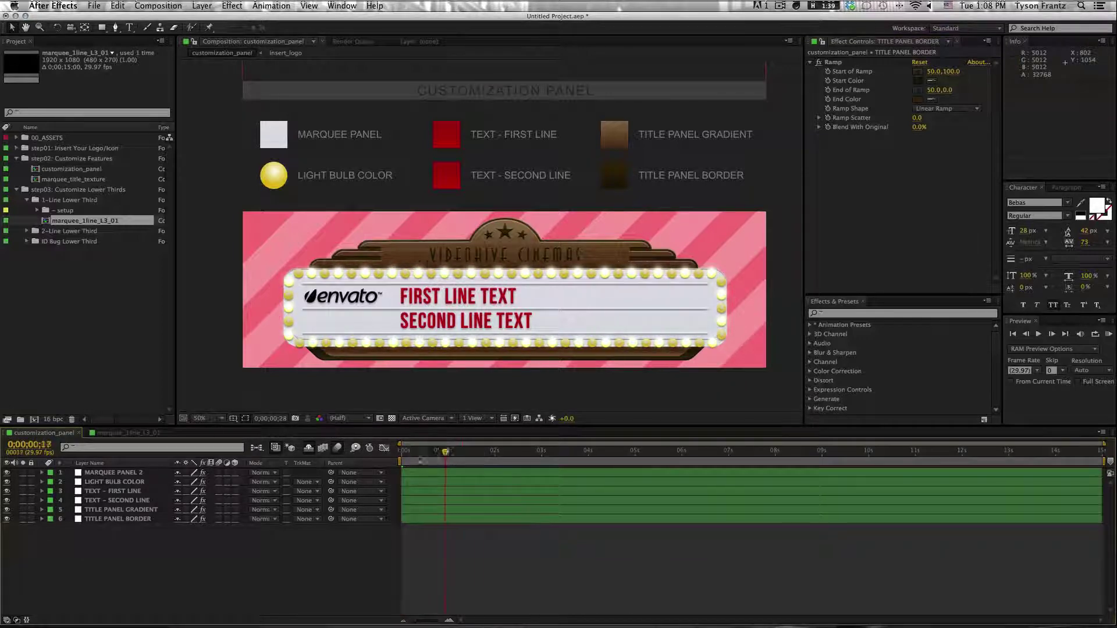
click(428, 454)
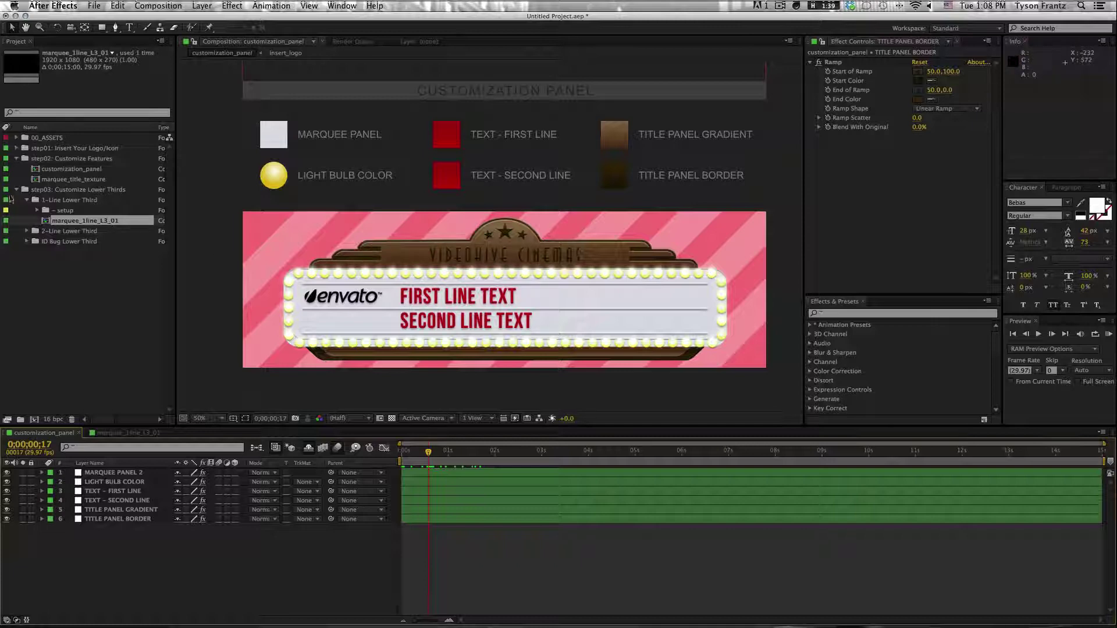
- Open the marquee_title_texture composition and reveal the Fractal Noise effect on the marquee texture layer
click(71, 179)
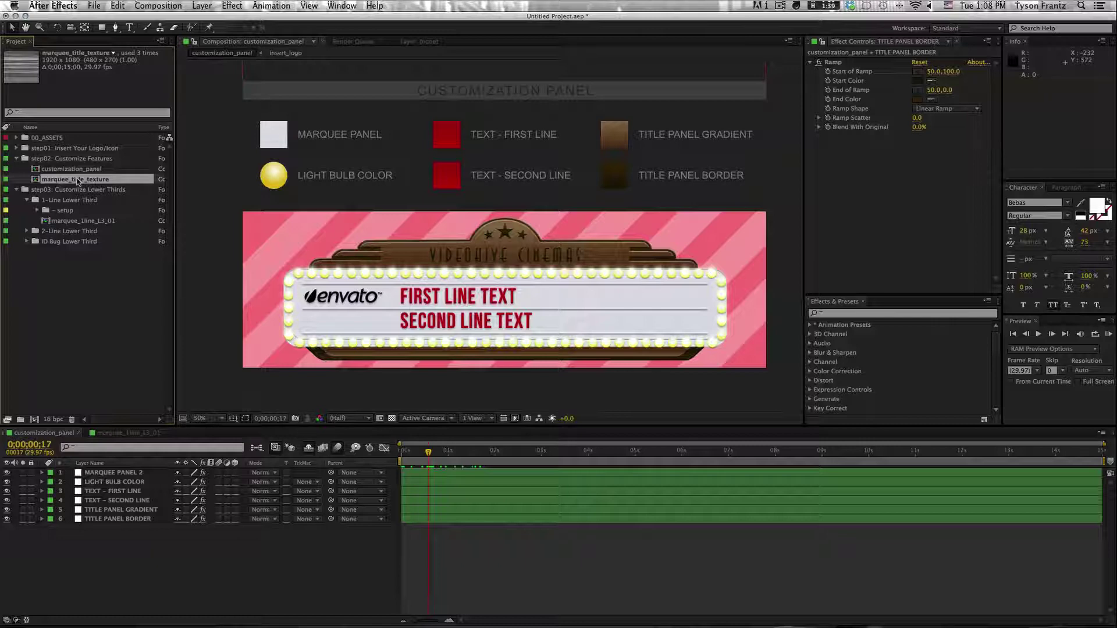
double_click(77, 180)
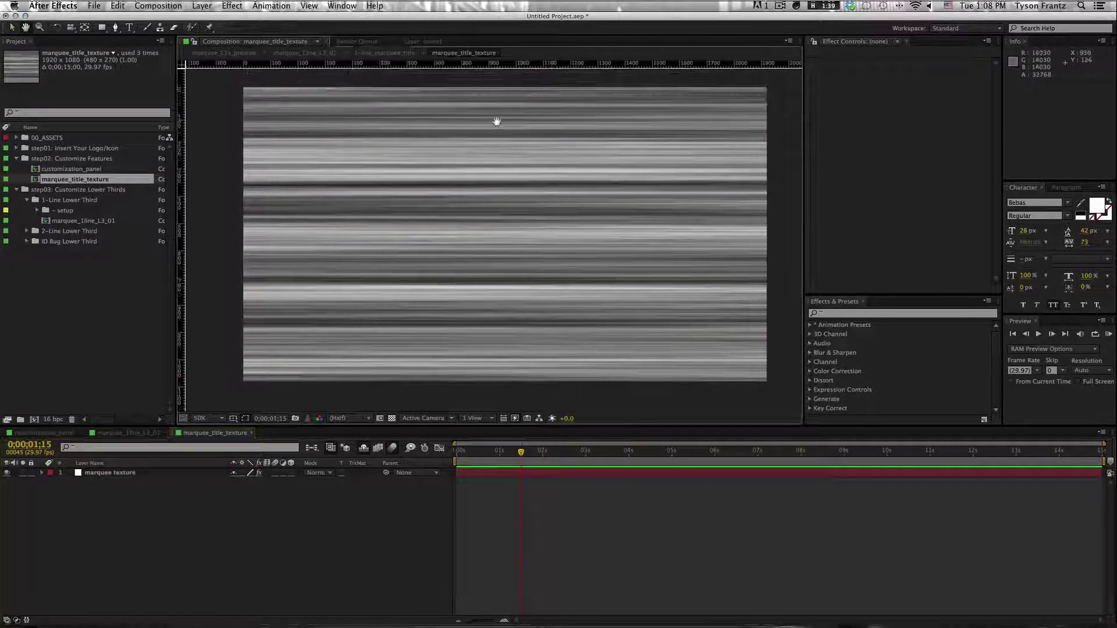
drag(496, 121, 493, 117)
click(119, 472)
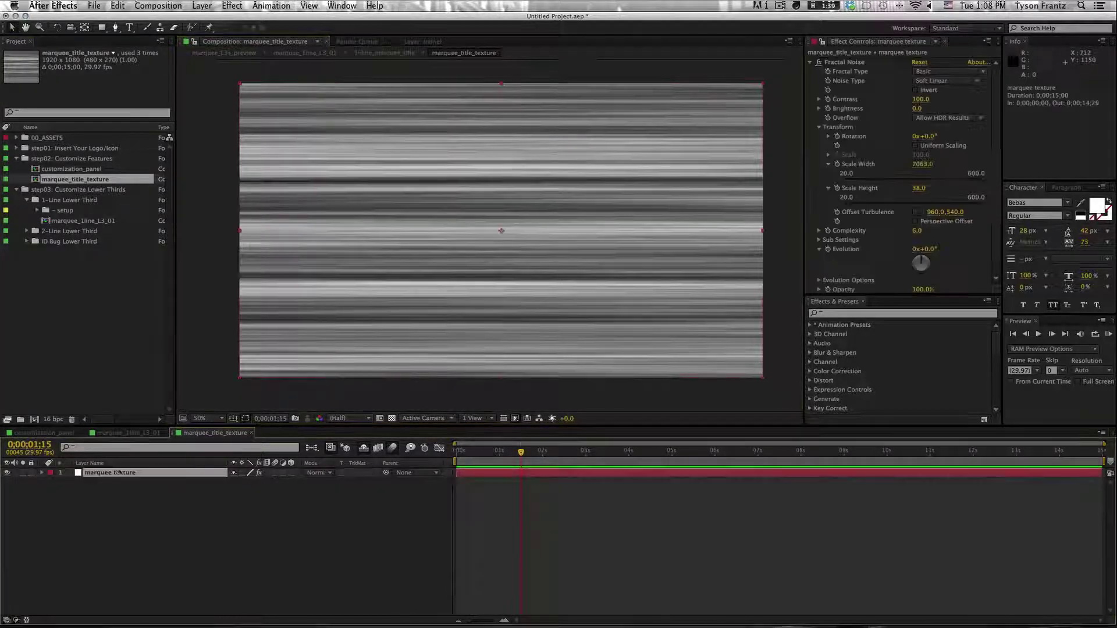
key(e)
click(136, 481)
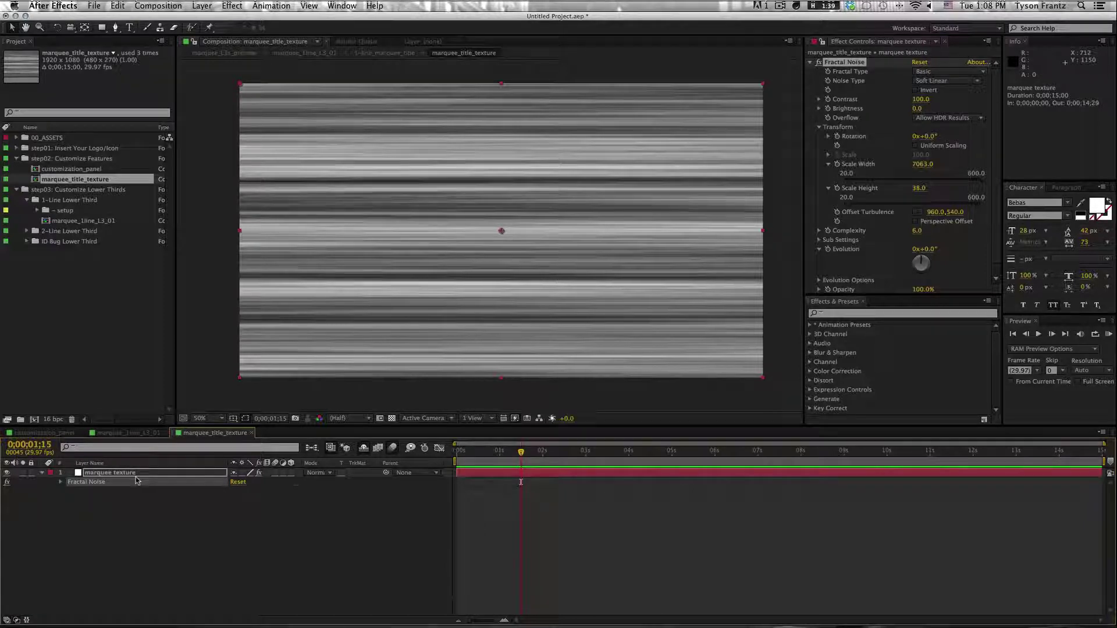
- Compare the texture with the title panel in marquee_1line_L3_01, return to marquee_title_texture at 0;00;01;23, and clear the selection
click(574, 451)
click(141, 433)
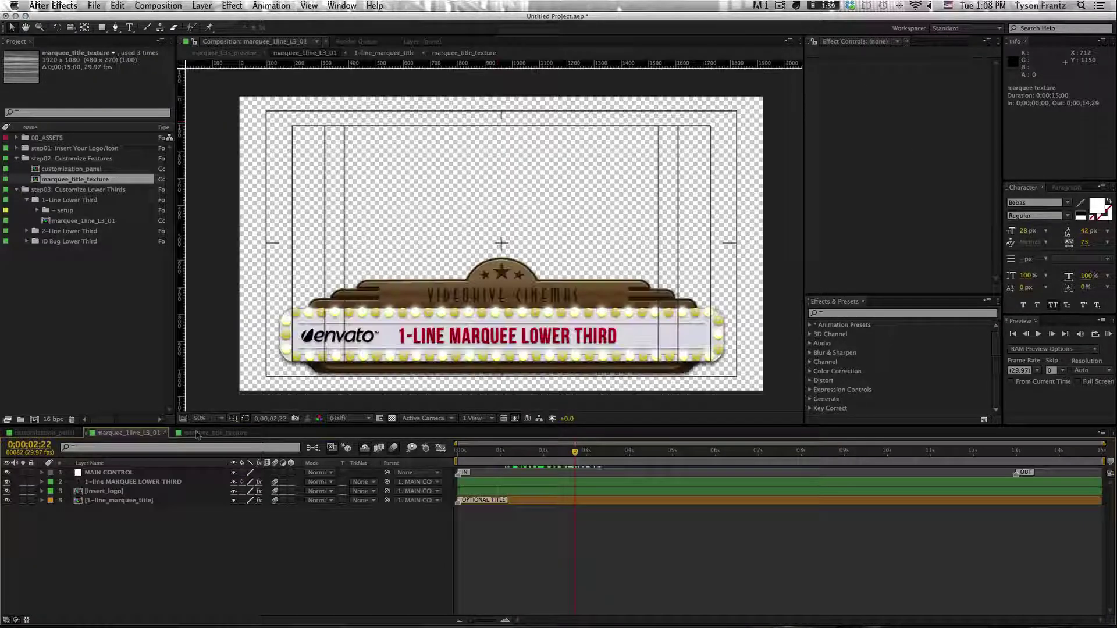
click(196, 433)
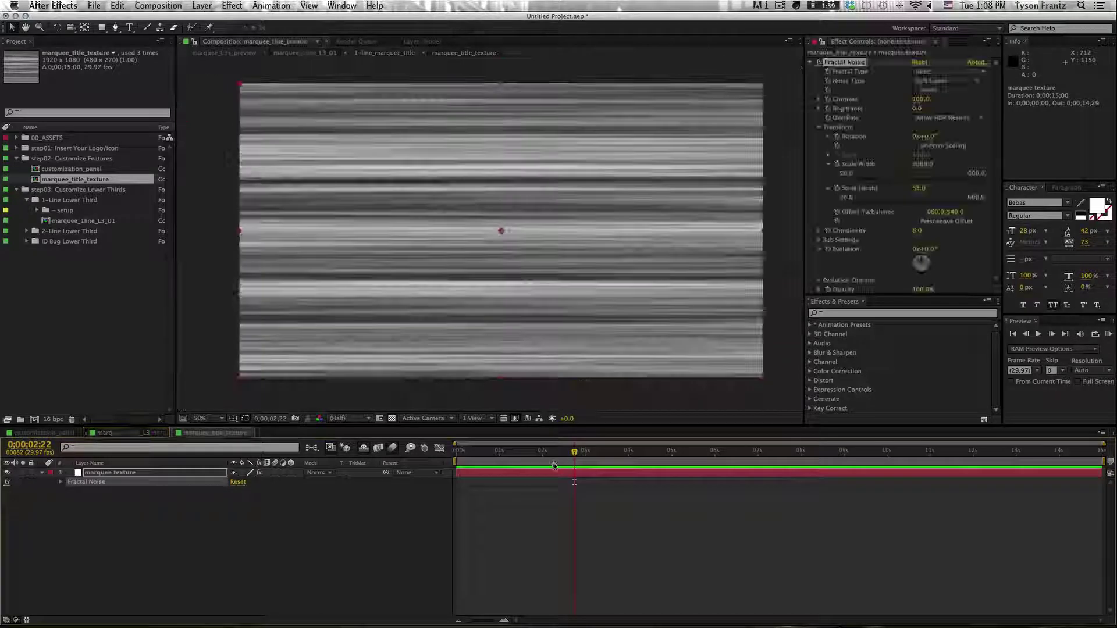
drag(555, 453, 532, 461)
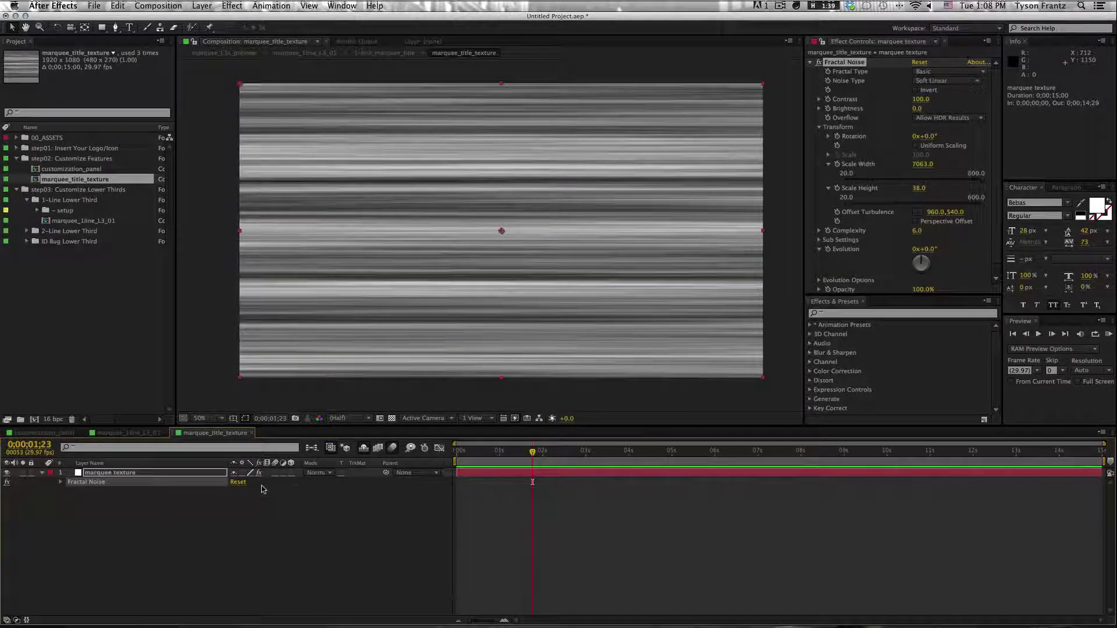
click(208, 518)
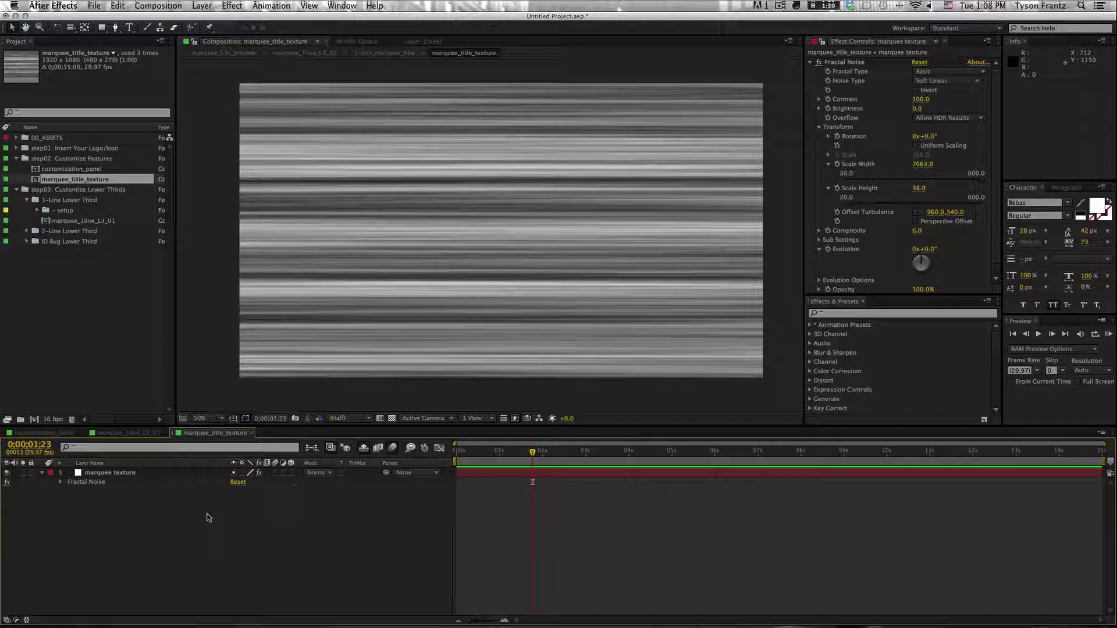
click(79, 362)
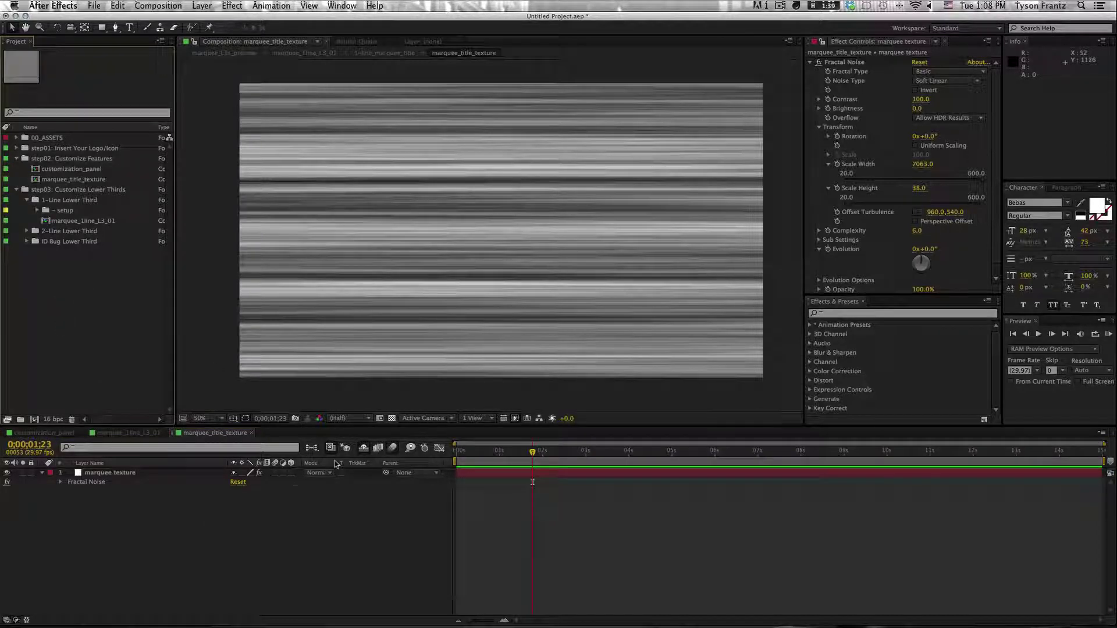
- Set the Fractal Noise Scale Width of the marquee texture layer to 100
click(116, 472)
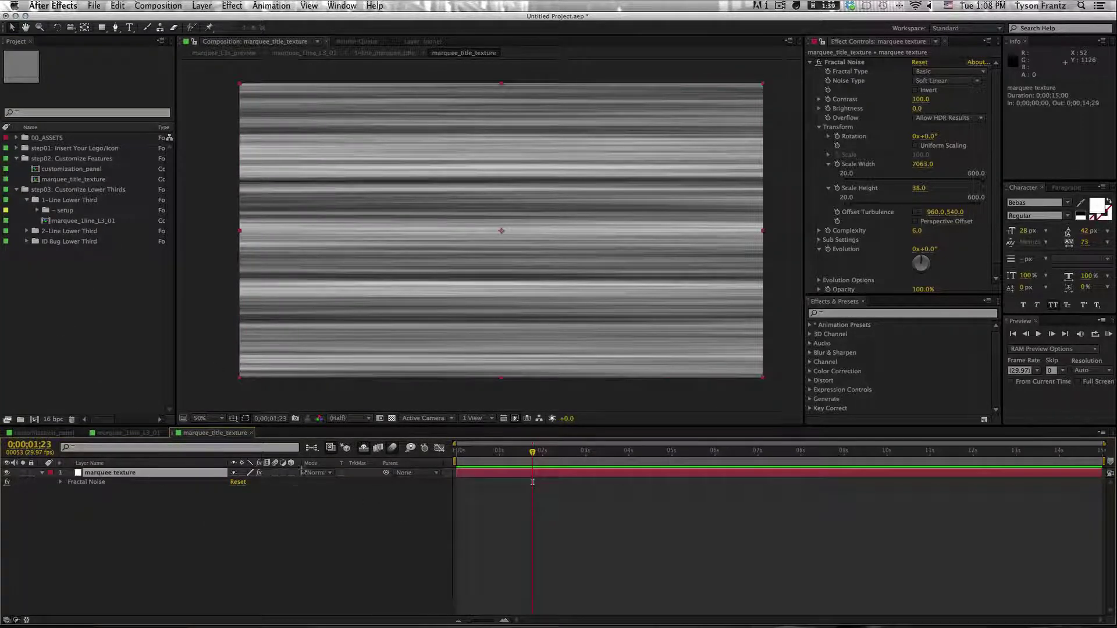
drag(925, 166, 352, 195)
click(922, 164)
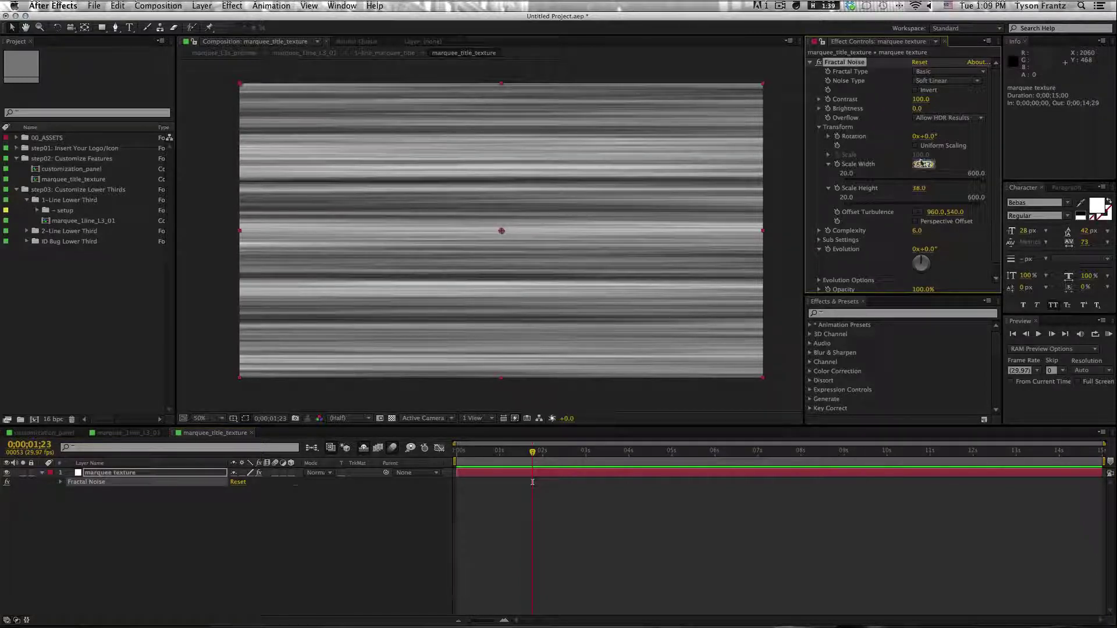
text(100)
key(Return)
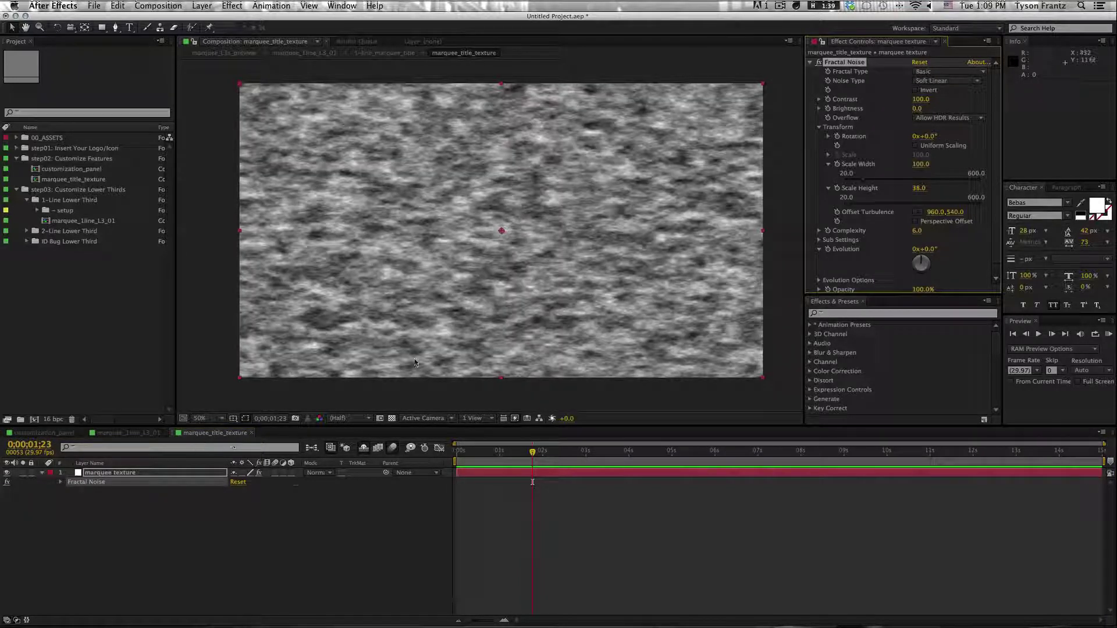
- Check the title panel texture in the marquee_1line_L3_01 composition and hide the title/action safe guides and rulers
click(133, 433)
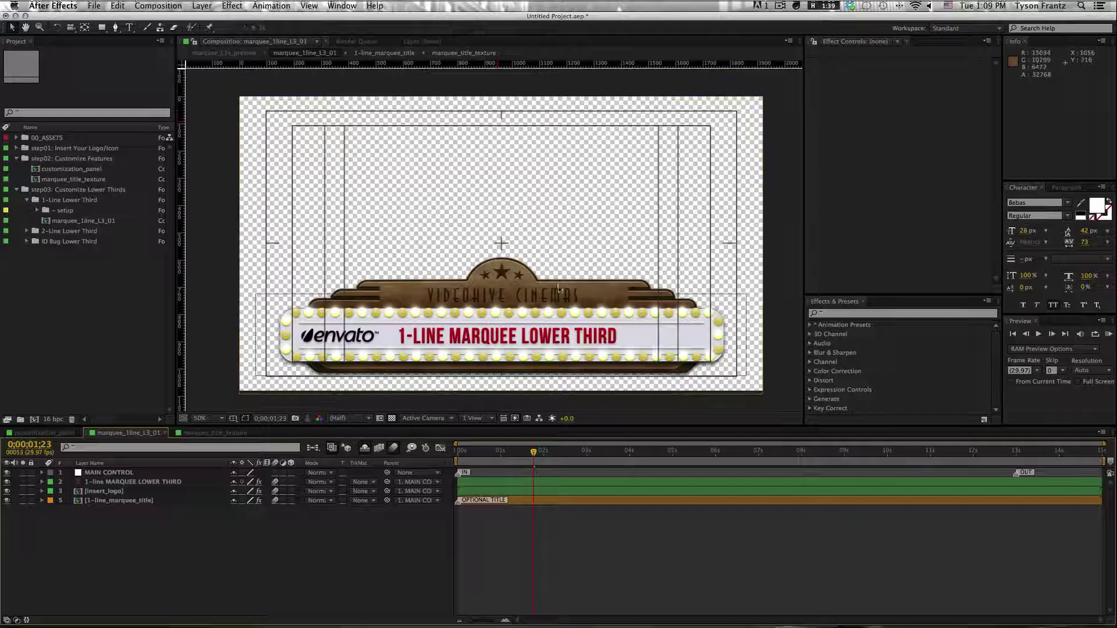
click(504, 285)
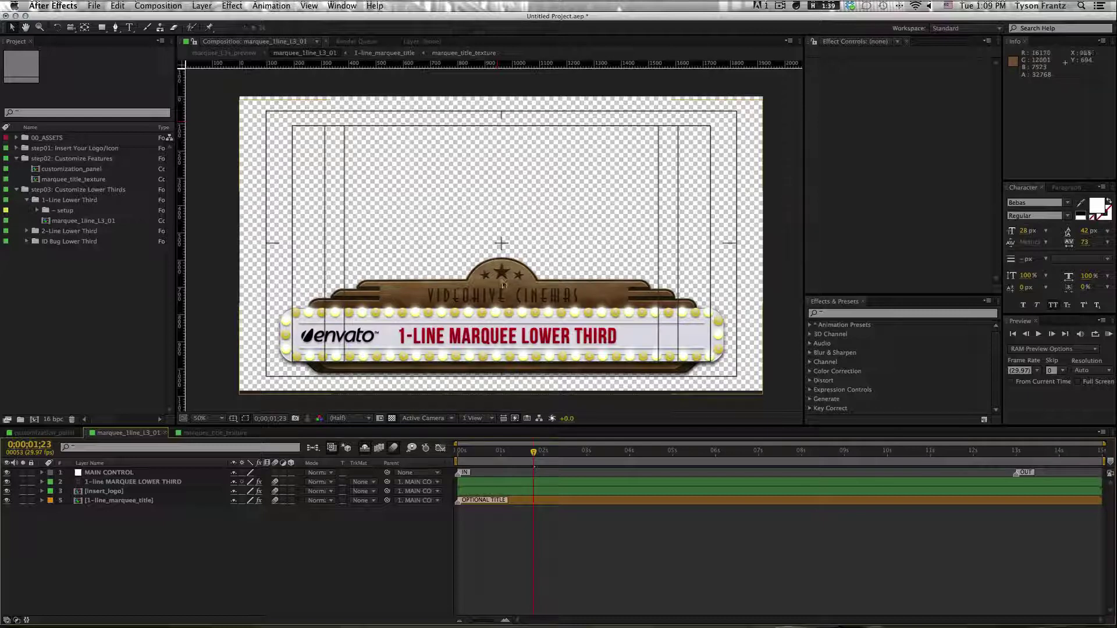
click(533, 294)
drag(556, 299, 560, 294)
key(apostrophe)
key(super+r)
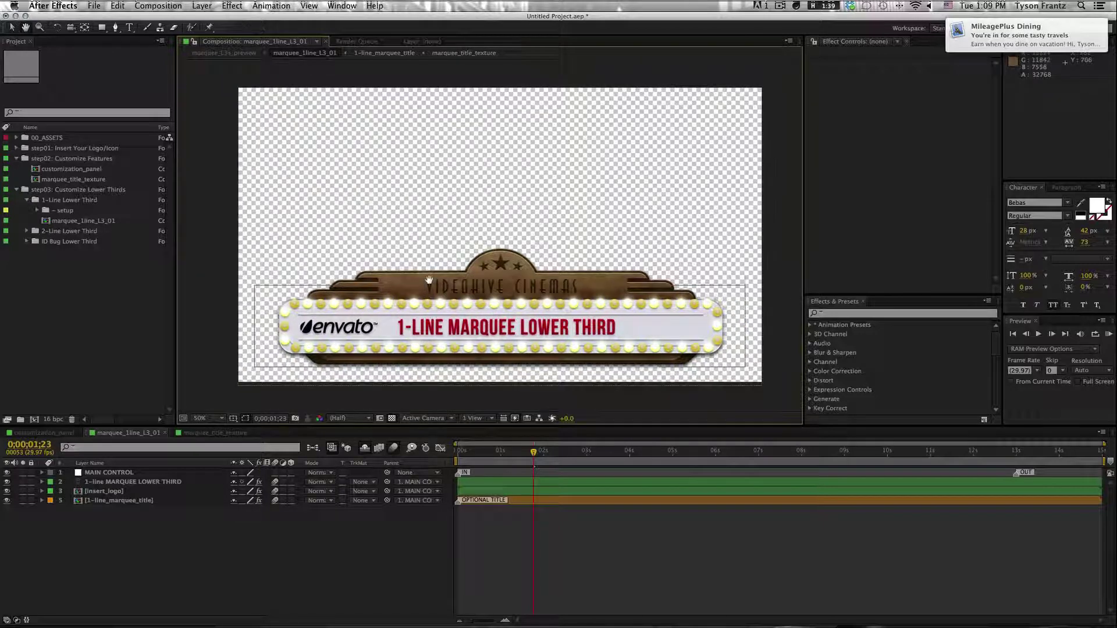
drag(429, 279, 432, 282)
click(259, 559)
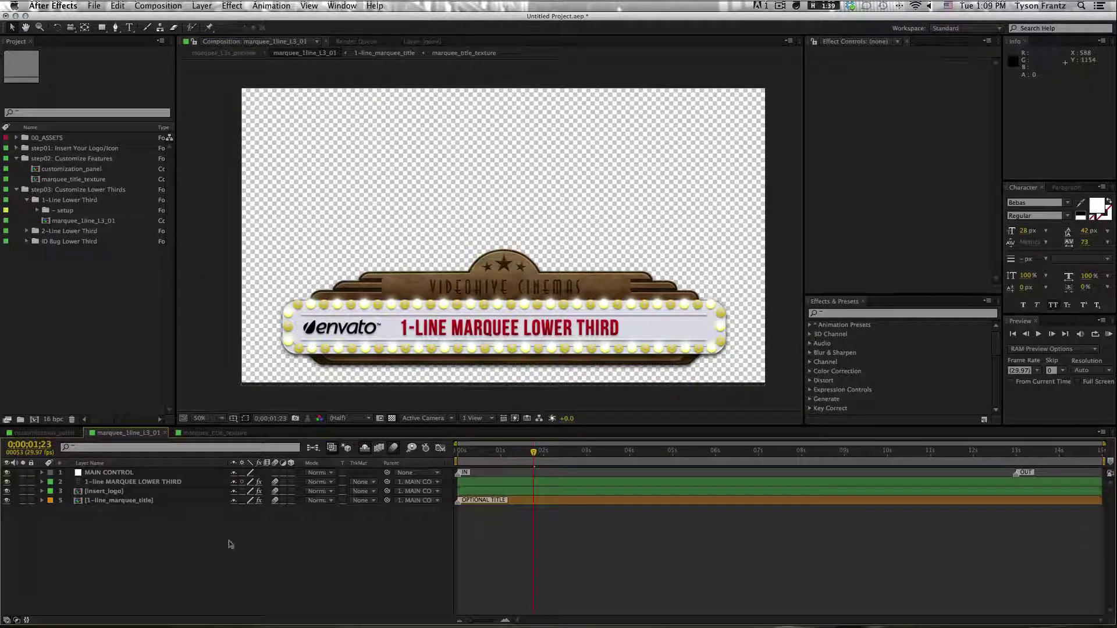
- Close all open compositions, checking the title panel colors in customization_panel before closing it
key(super+w)
key(super+w)
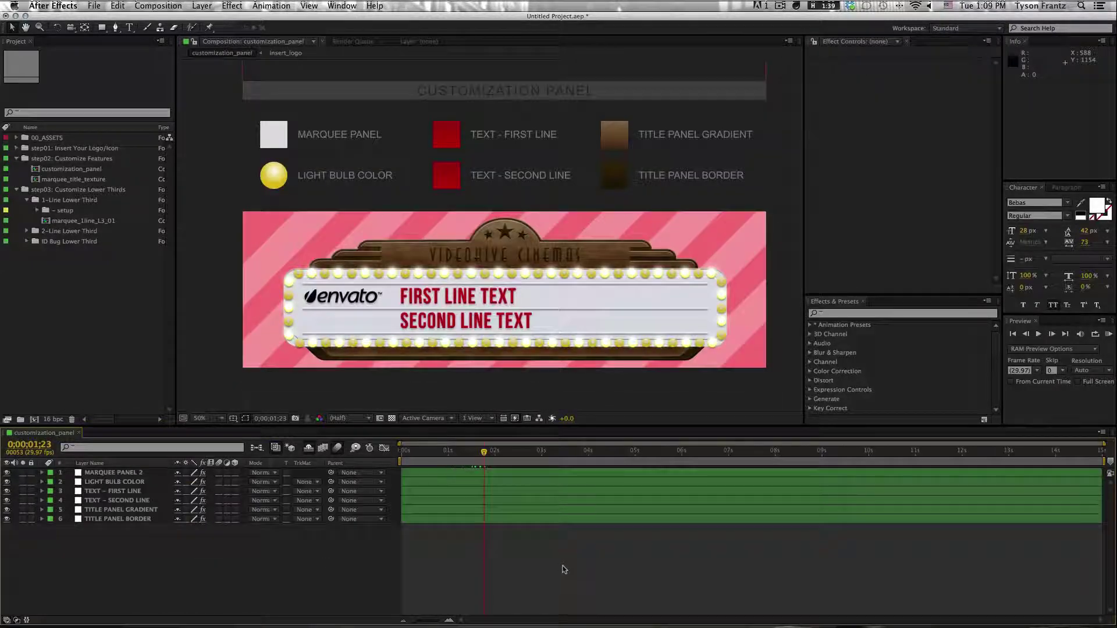
drag(517, 291, 511, 295)
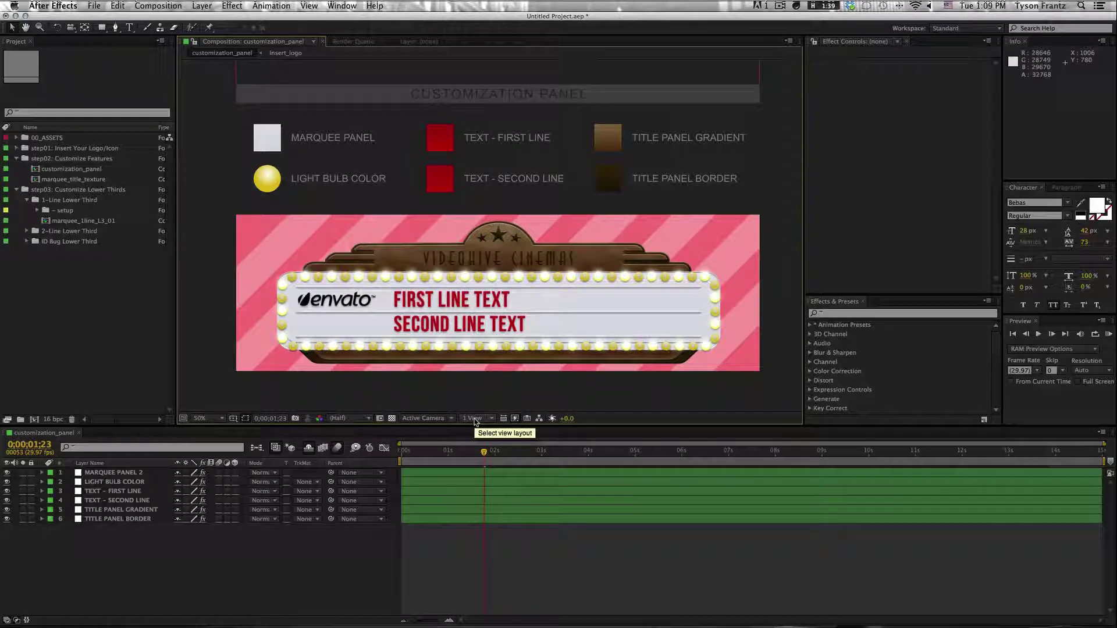
click(539, 562)
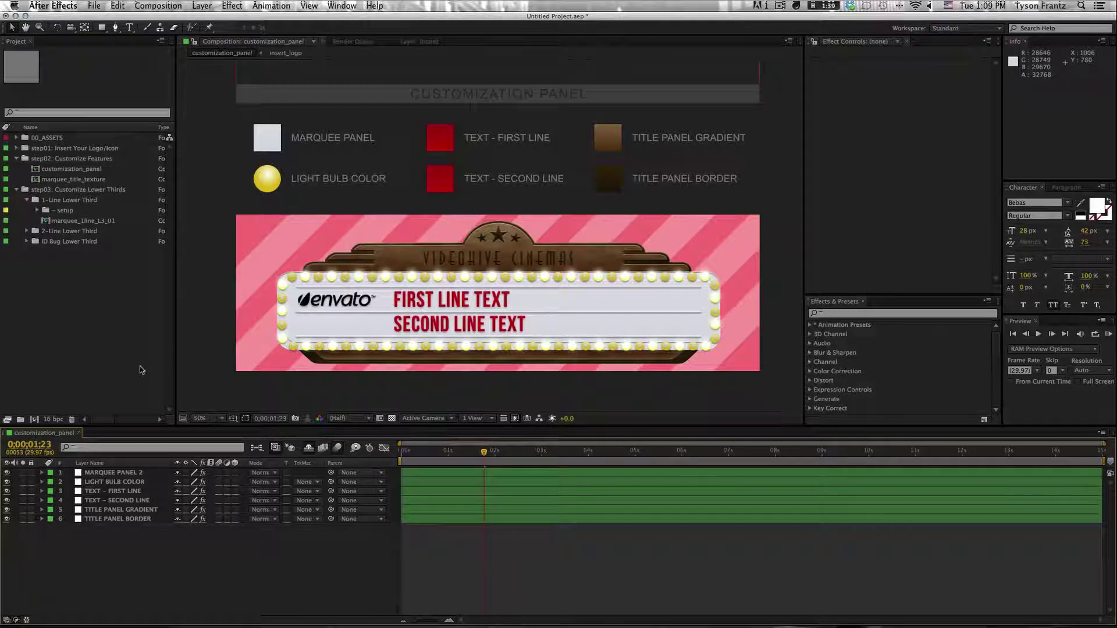
key(super+w)
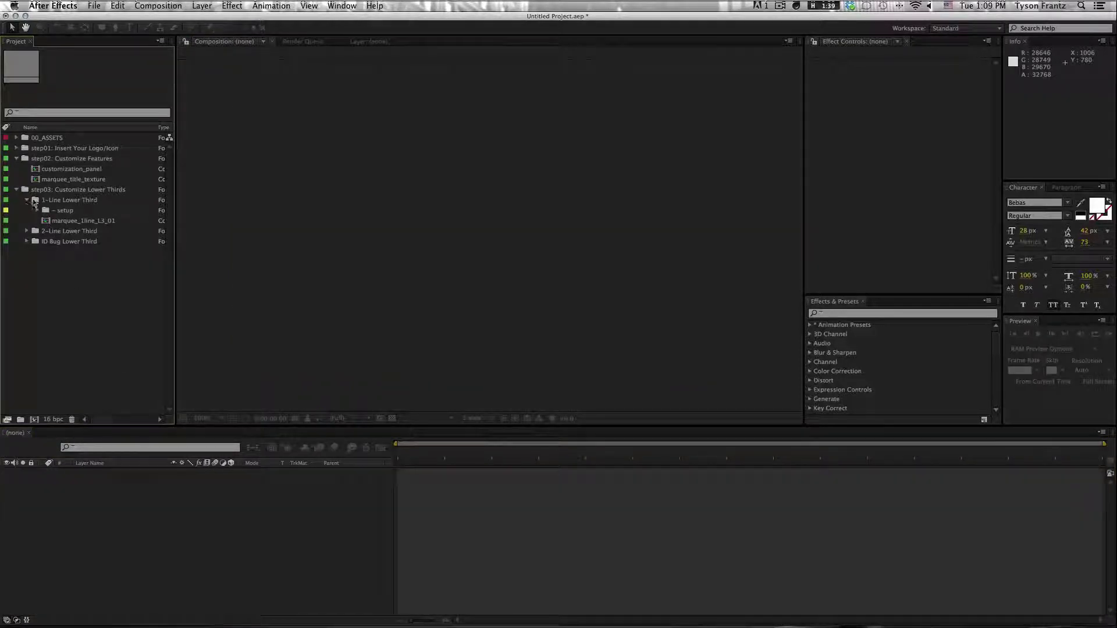
- Collapse the step02: Customize Features folder and open marquee_1line_L3_01 from the 1-Line Lower Third folder
click(16, 158)
click(52, 168)
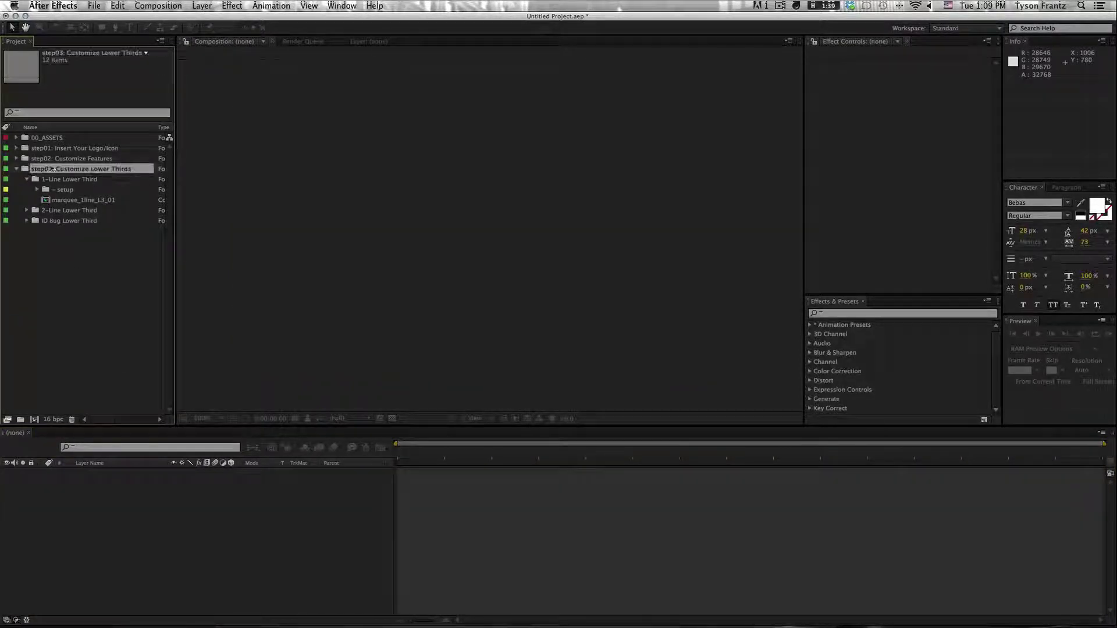
double_click(74, 201)
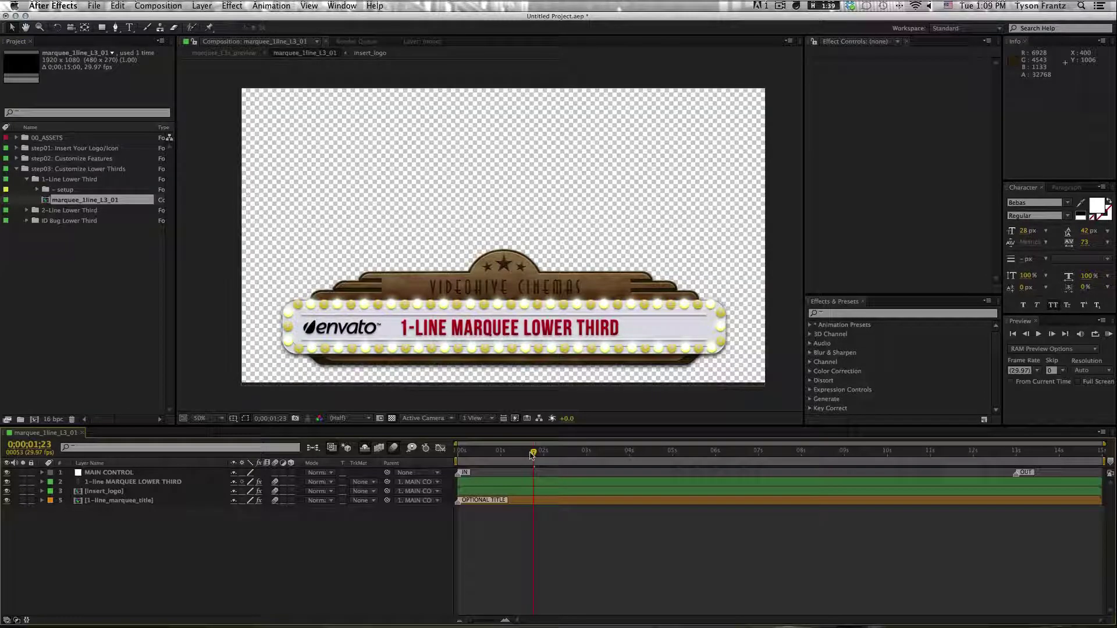
- Replace the text of the 1-line MARQUEE LOWER THIRD layer with "OUR NEW MARQUEE TITLE"
mouse_move(532, 454)
mouse_down()
mouse_move(463, 453)
mouse_move(519, 454)
mouse_up()
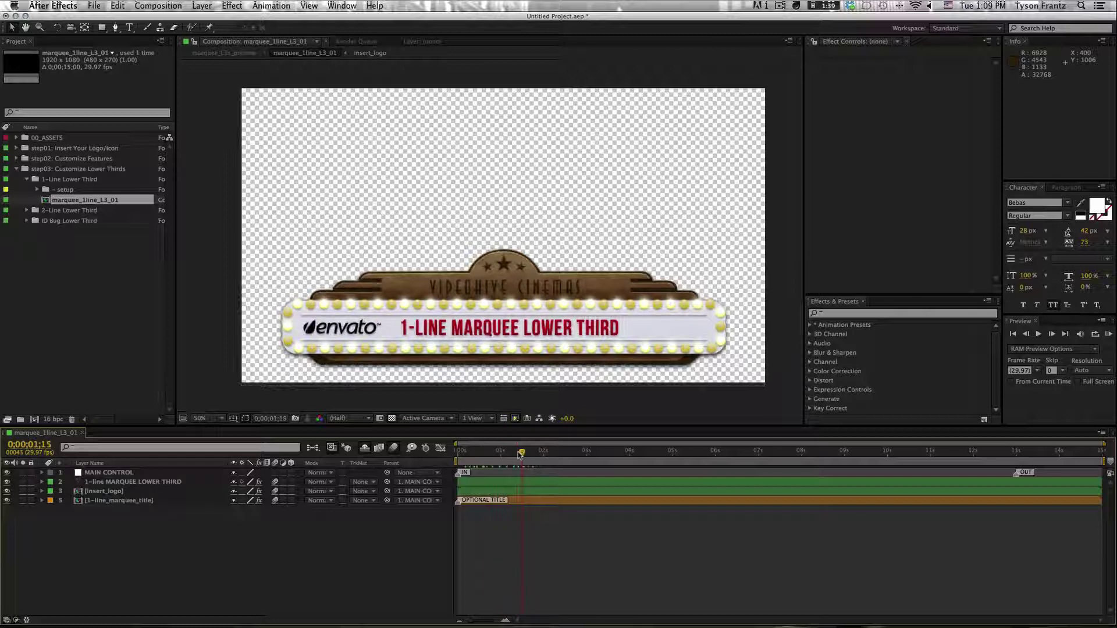
click(129, 464)
click(129, 472)
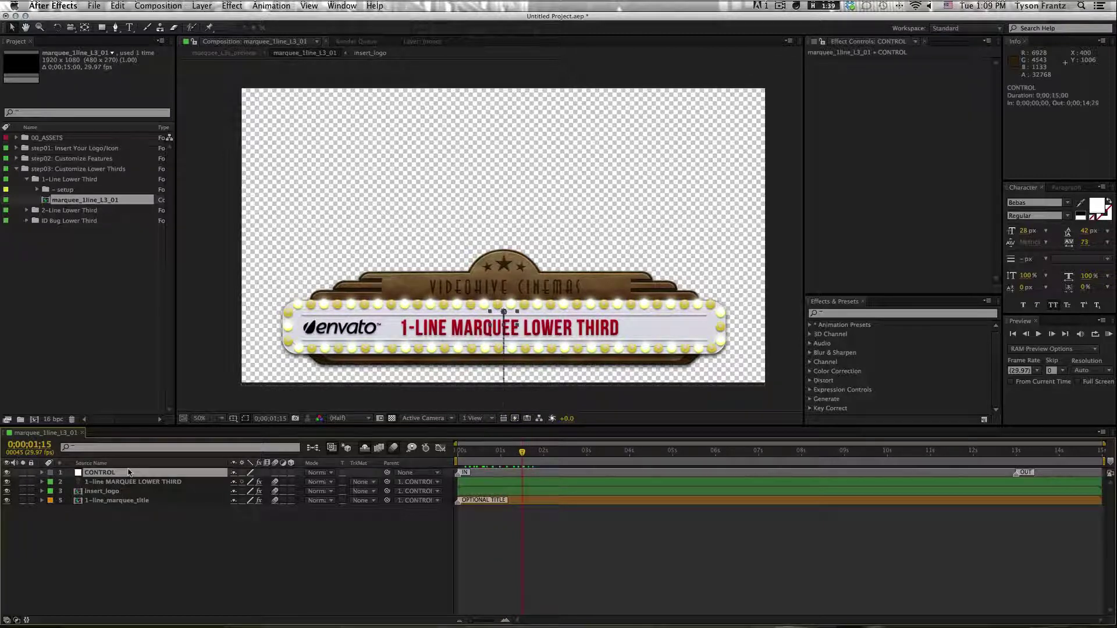
click(131, 483)
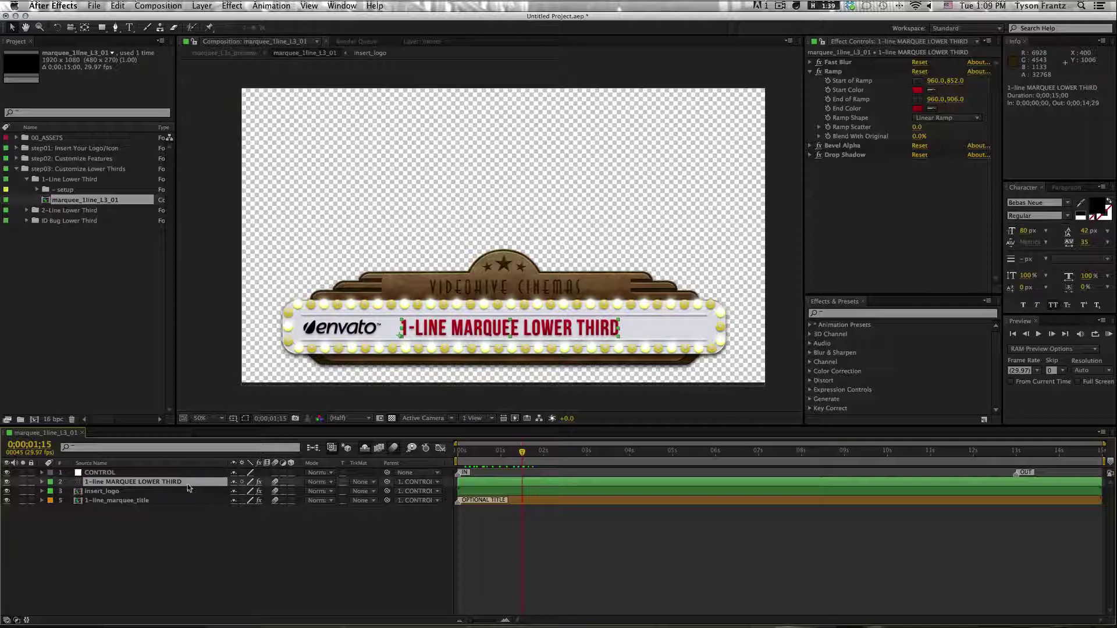
key(super+t)
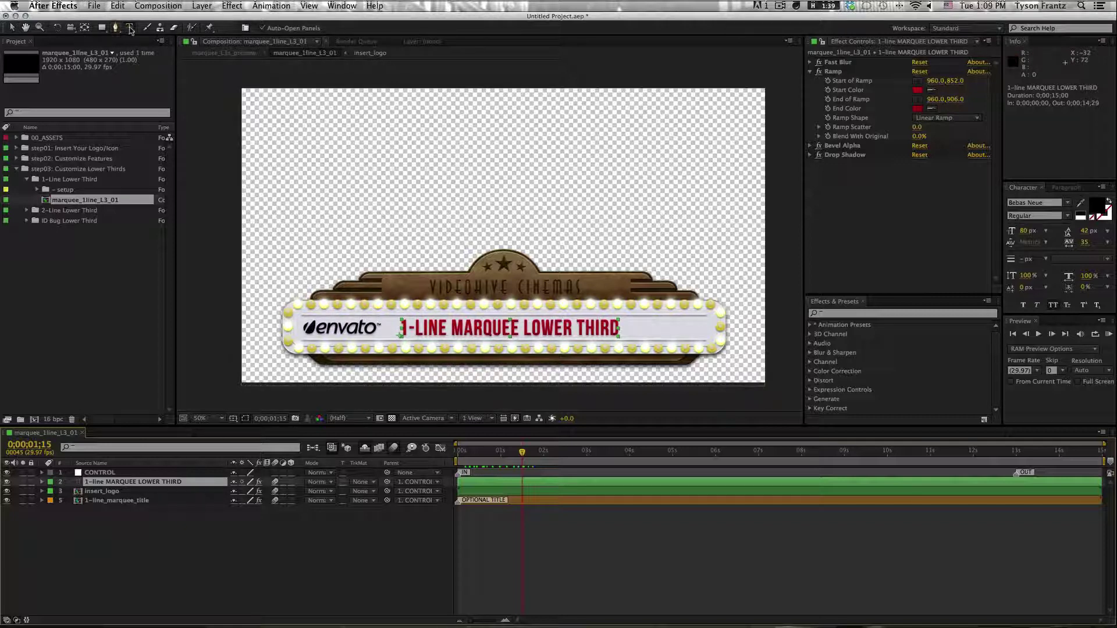
triple_click(477, 326)
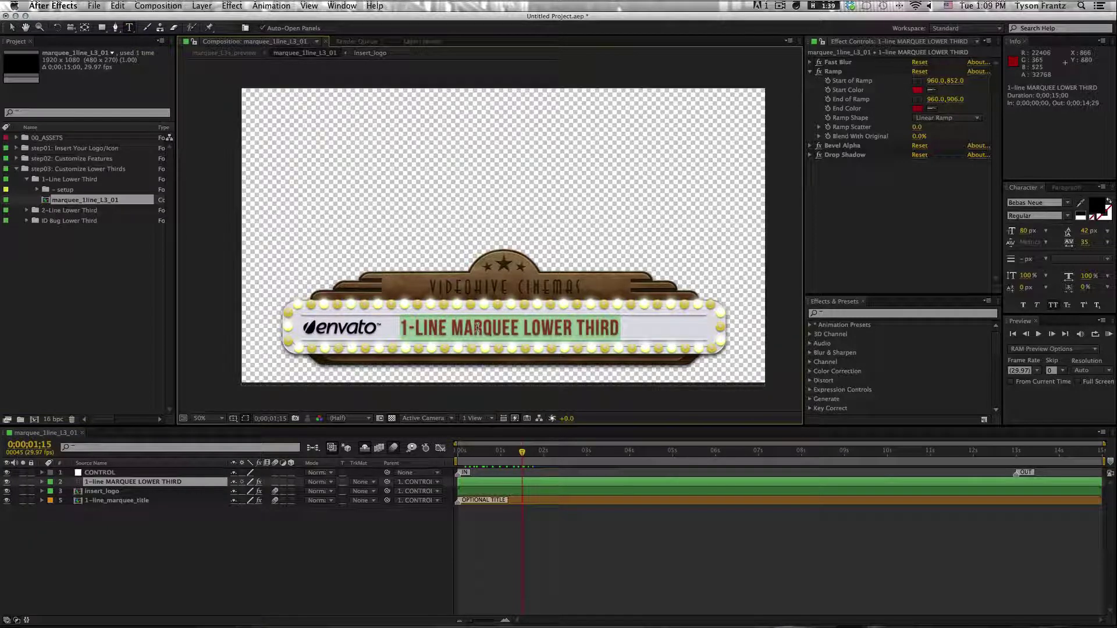
text(OUR NEW )
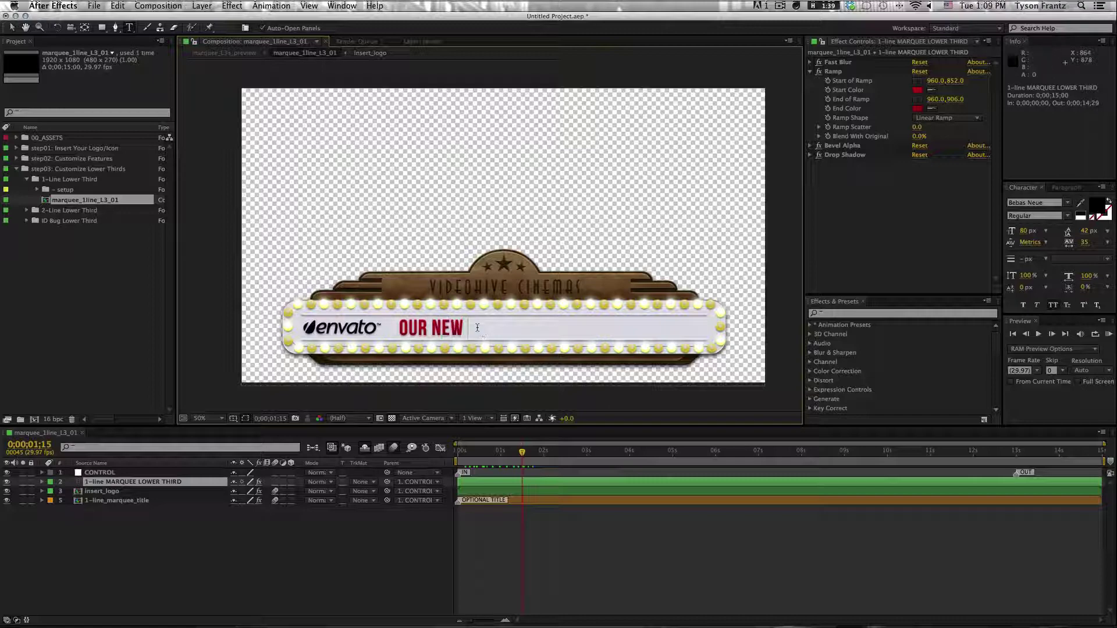
text(MARQUEE TITLE)
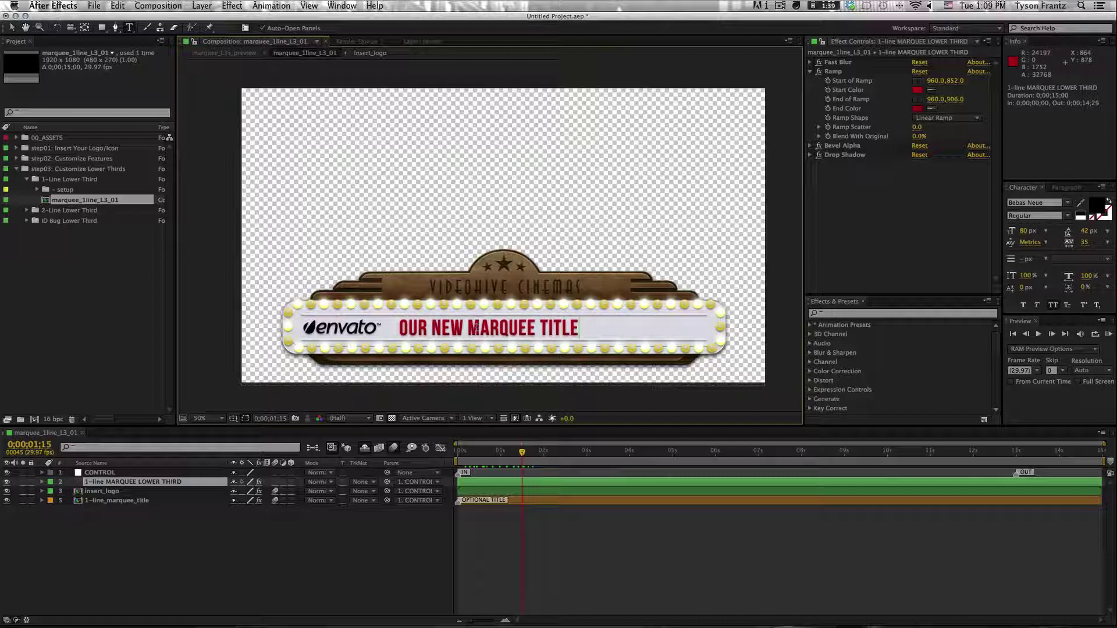
click(643, 555)
- Delete the opacity keyframes of the 1-line_marquee_title layer so the optional title panel has no fade-in
mouse_move(522, 452)
mouse_down()
mouse_move(477, 455)
mouse_move(530, 457)
mouse_move(459, 455)
mouse_move(536, 456)
mouse_up()
click(140, 500)
key(t)
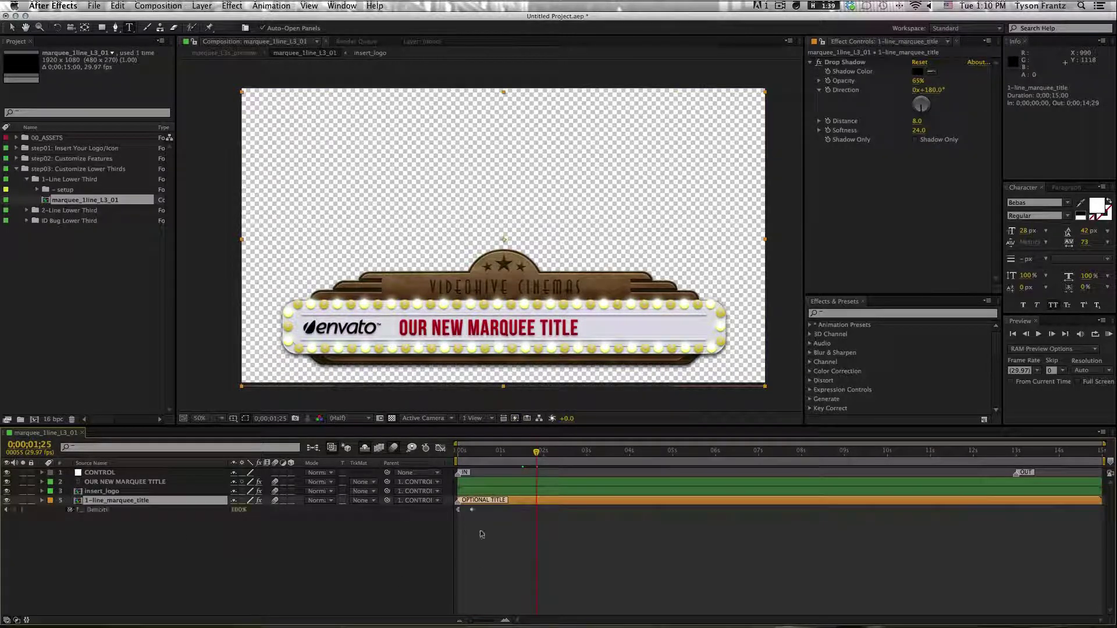
drag(484, 527, 444, 511)
key(Delete)
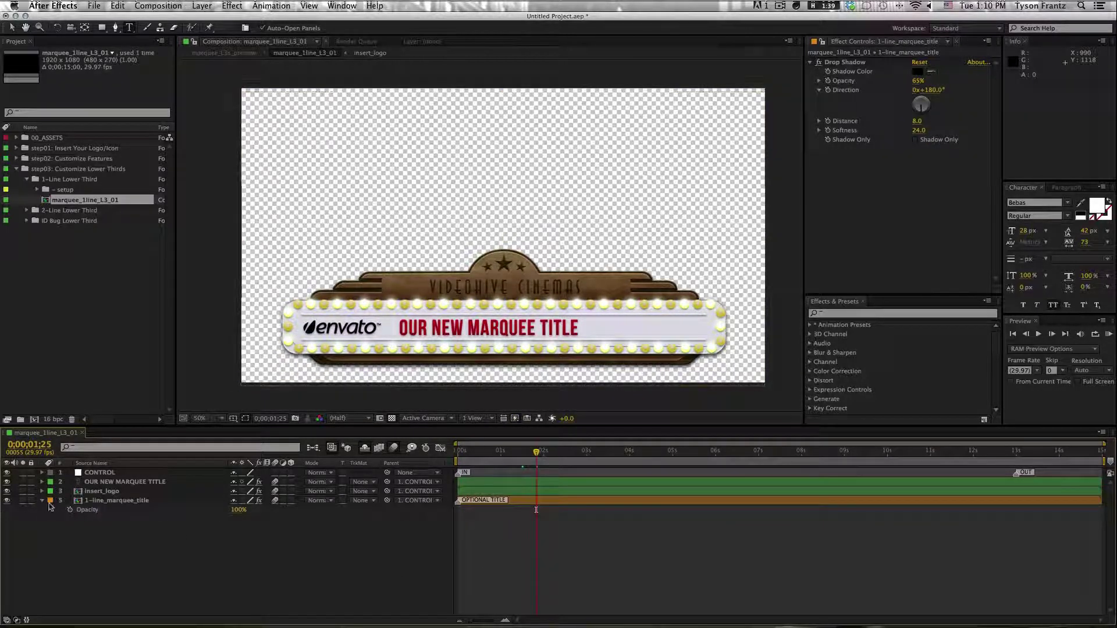
click(42, 500)
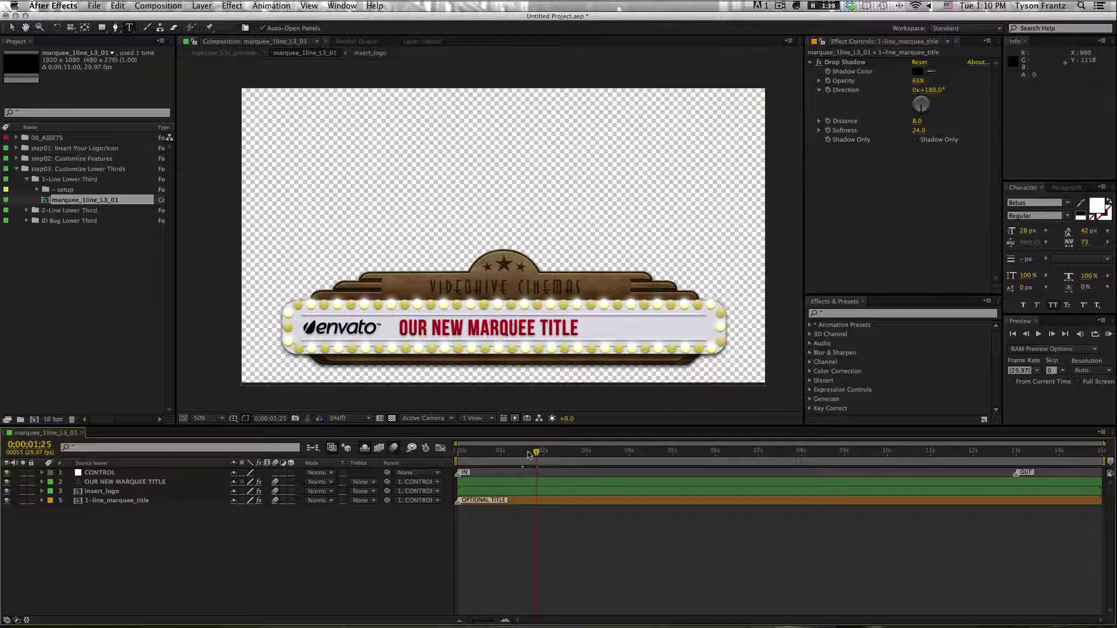
mouse_move(529, 454)
mouse_down()
mouse_move(468, 454)
mouse_move(546, 457)
mouse_up()
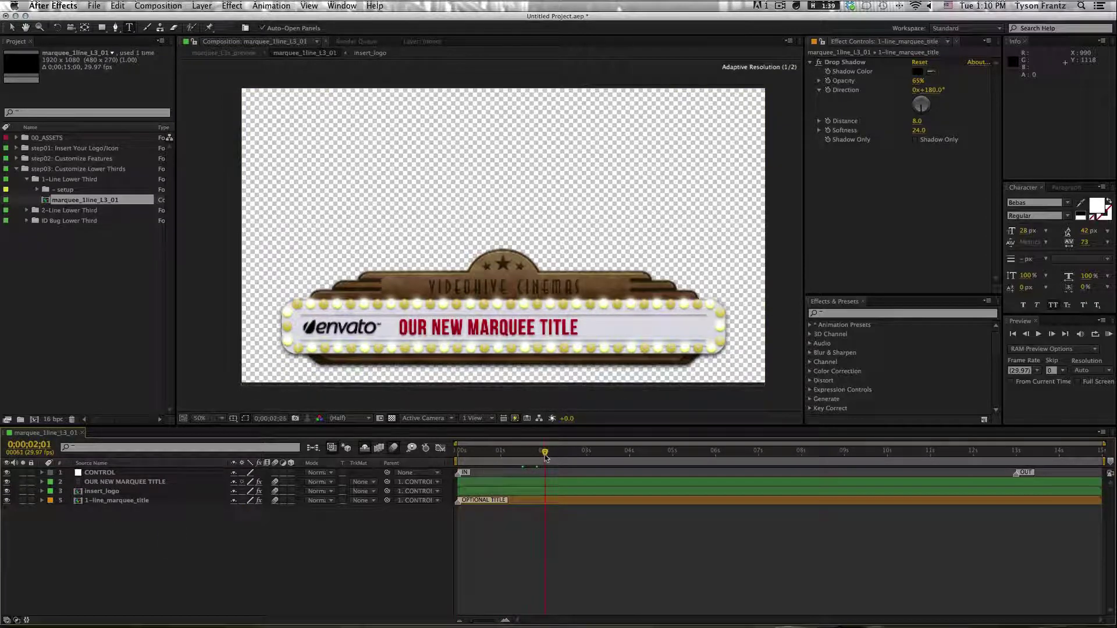
- Move the CONTROL layer's exit position keyframes and its OUT marker so the exit animation starts at 6 seconds
click(100, 472)
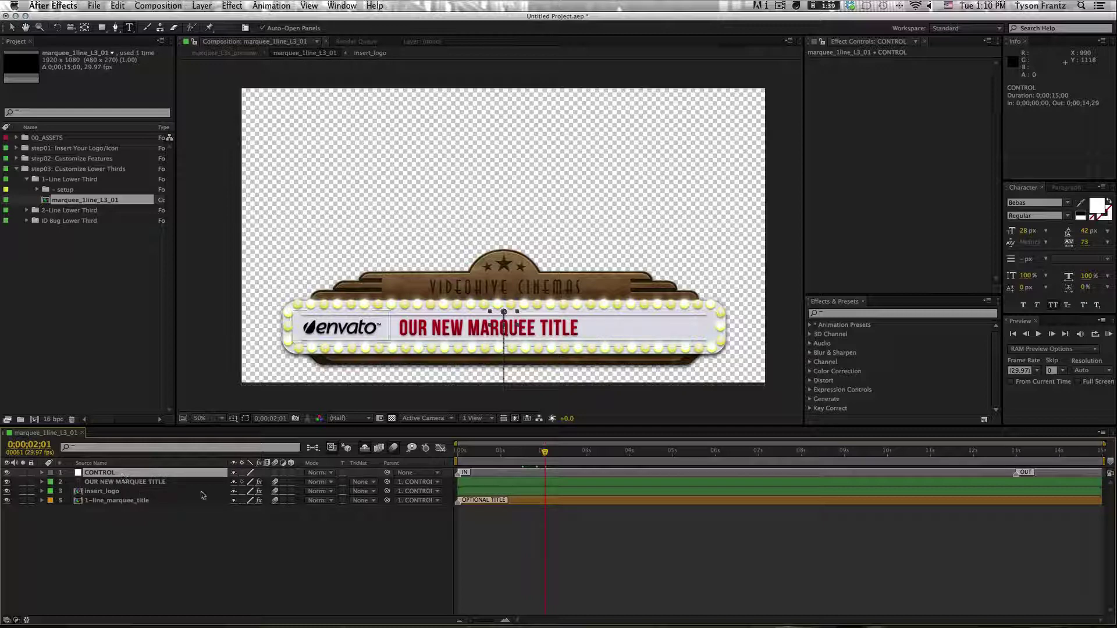
key(p)
drag(546, 463, 654, 471)
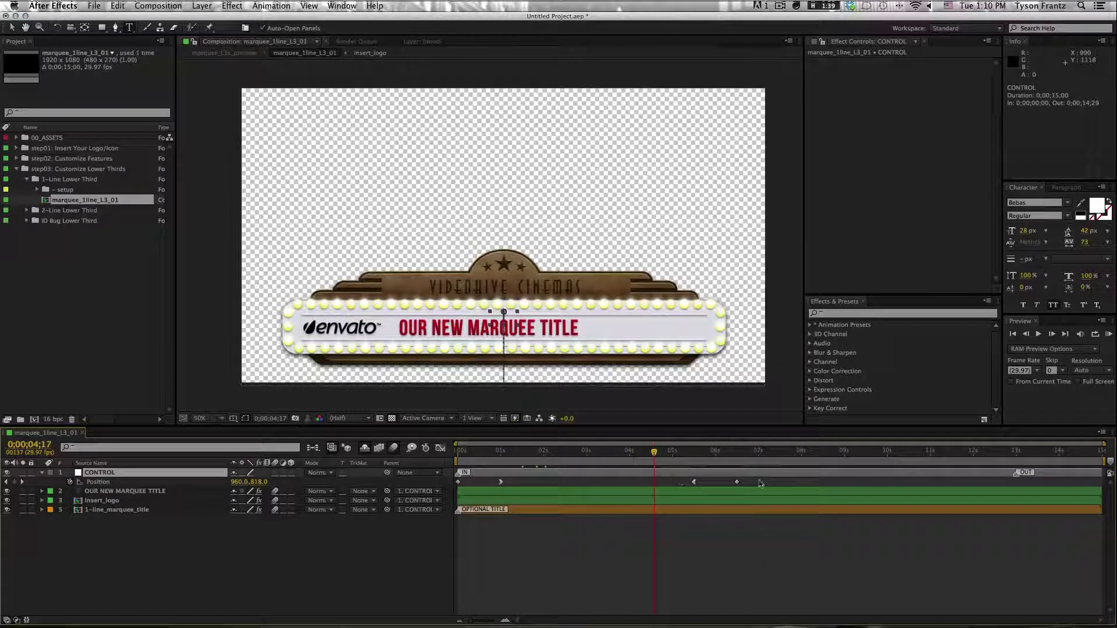
drag(761, 478, 716, 468)
click(1012, 454)
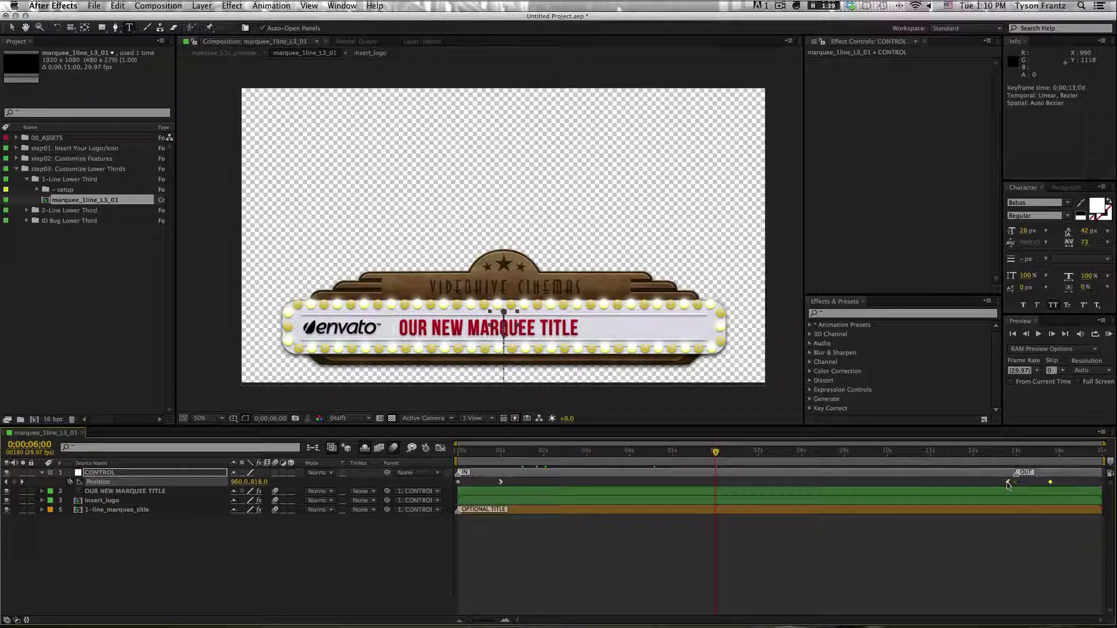
drag(1006, 483, 1012, 482)
mouse_move(1090, 548)
mouse_down()
mouse_move(1006, 480)
mouse_move(707, 486)
mouse_up()
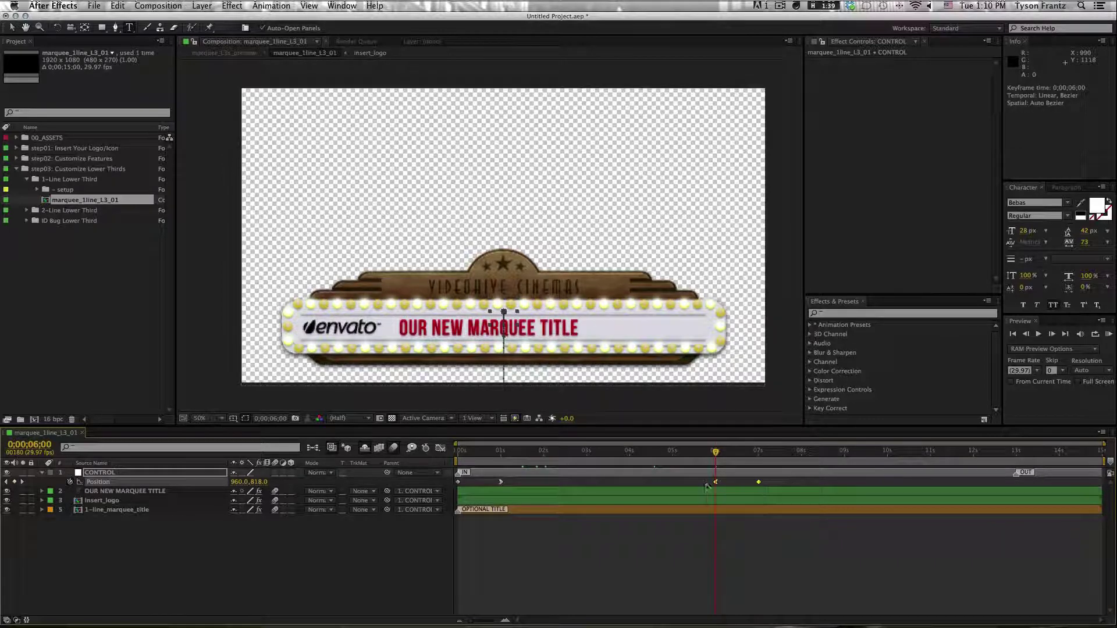
mouse_move(1017, 477)
mouse_down()
mouse_move(721, 480)
mouse_move(720, 453)
mouse_move(759, 456)
mouse_move(730, 456)
mouse_move(756, 456)
mouse_move(737, 457)
mouse_move(749, 484)
mouse_move(734, 488)
mouse_move(736, 457)
mouse_move(718, 458)
mouse_move(754, 457)
mouse_move(801, 484)
mouse_up()
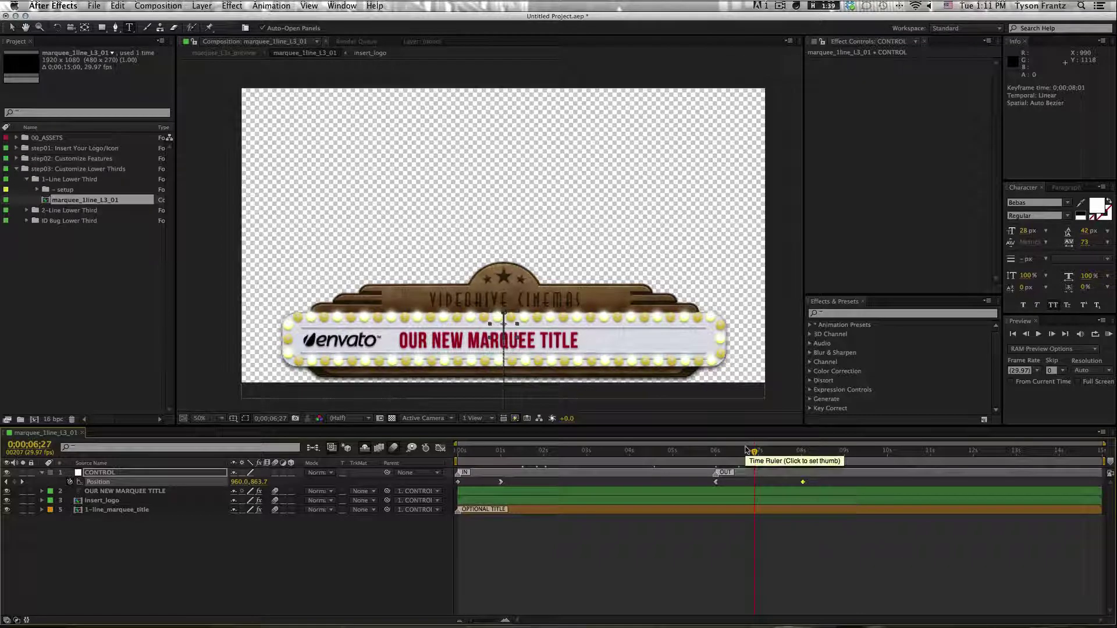
- Check the exit animation, undo the last move of its final position keyframe and return the playhead to 6 seconds
drag(754, 454, 817, 457)
key(super+z)
key(super+z)
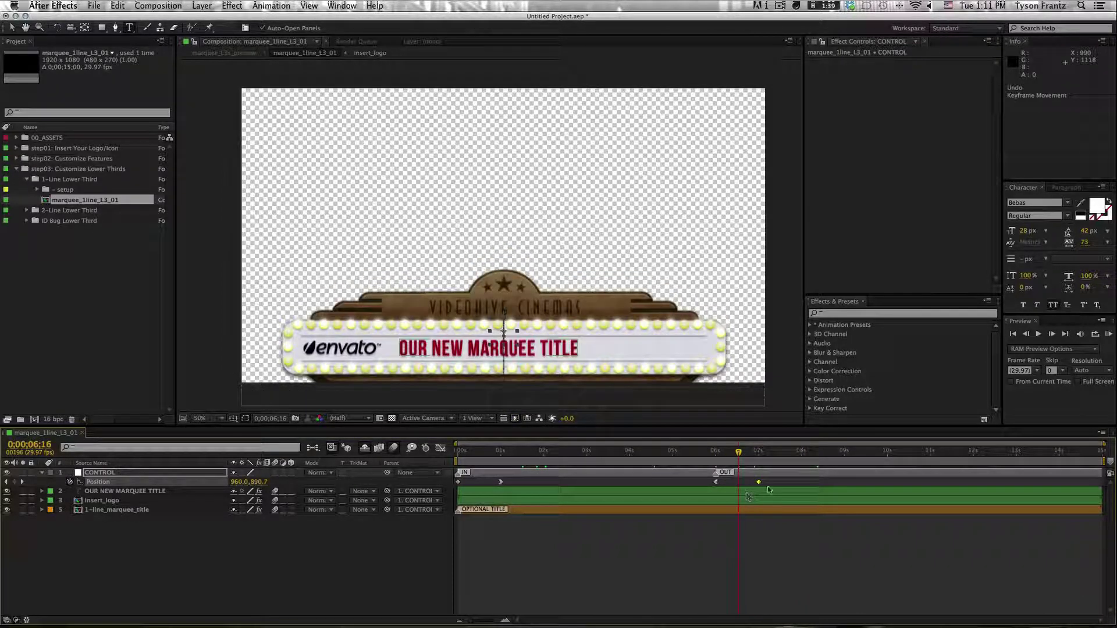
click(734, 561)
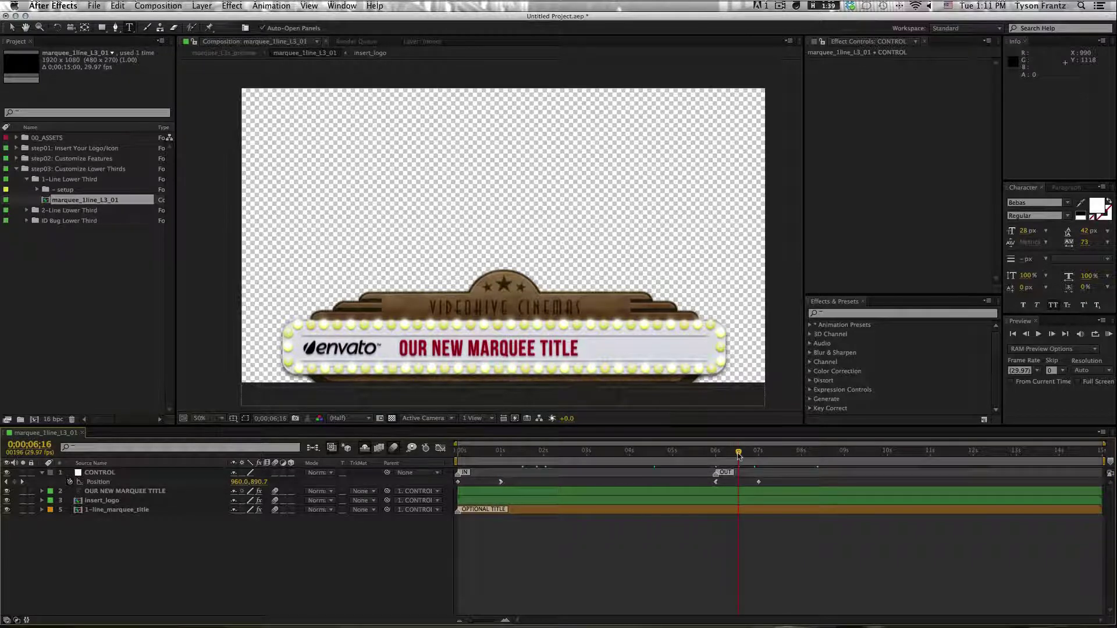
mouse_move(738, 453)
mouse_down()
mouse_move(767, 457)
mouse_move(704, 457)
mouse_move(717, 456)
mouse_up()
- Open marquee_2line_L3_01 from the 2-Line Lower Third folder and view it at about 4 seconds
click(68, 308)
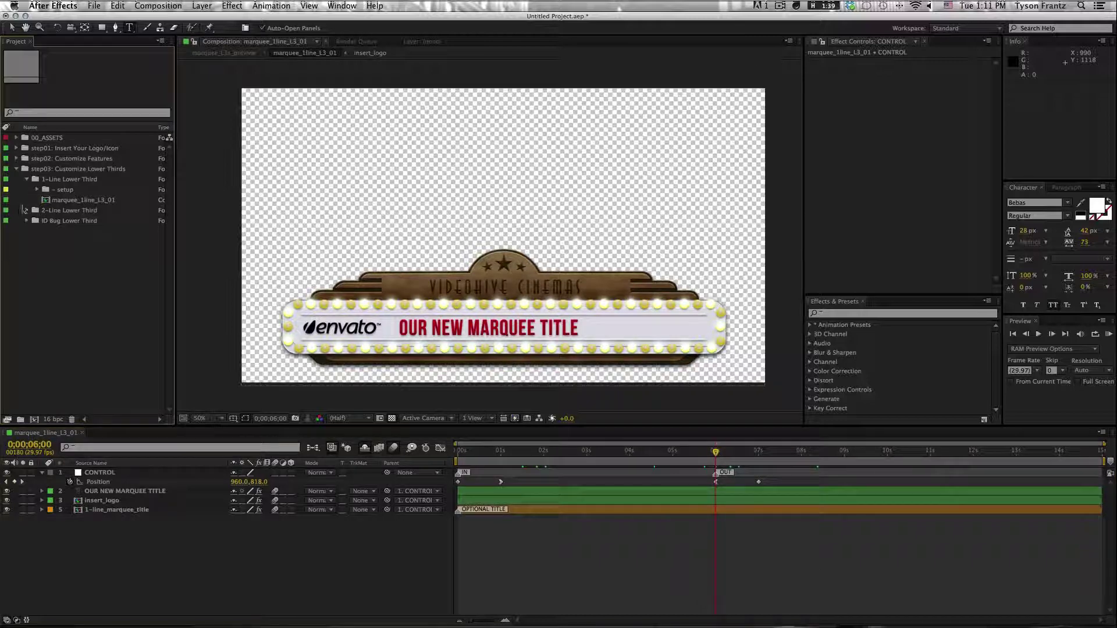
click(26, 211)
double_click(84, 231)
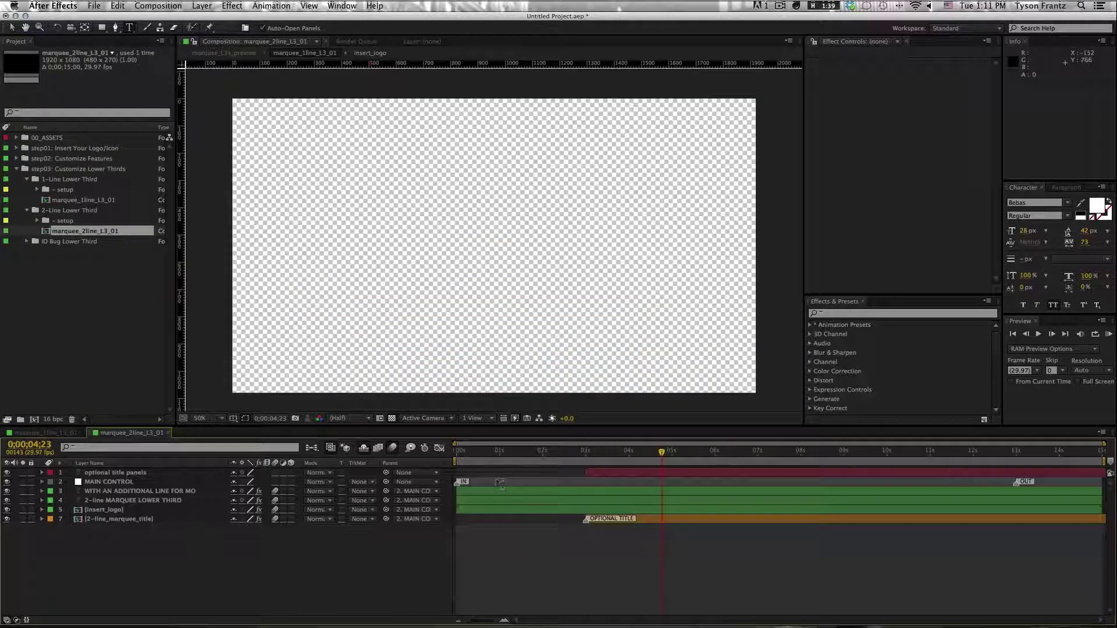
click(640, 457)
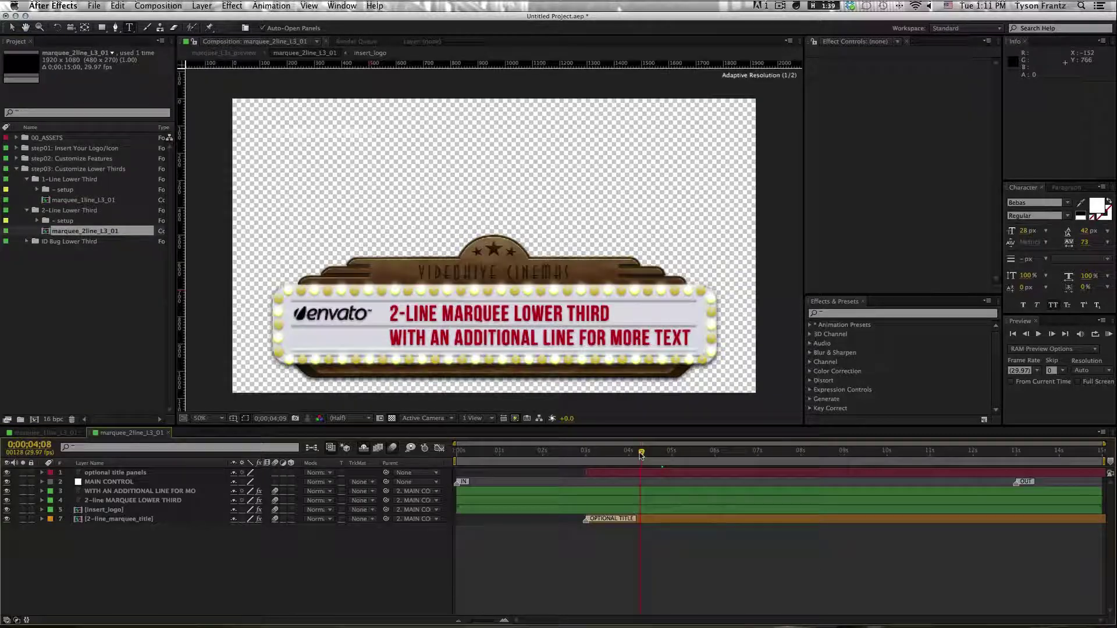
- Delete the optional title panels layer and make the 2-line_marquee_title layer start at 0 seconds without opacity keyframes
click(153, 473)
key(Delete)
drag(657, 509, 455, 515)
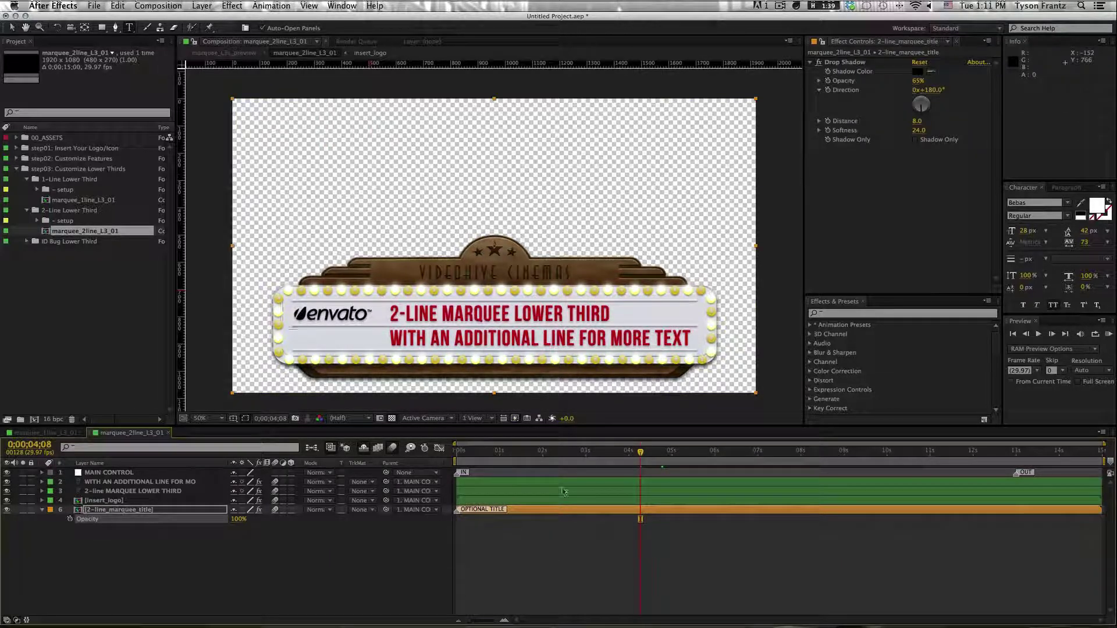
- Move the MAIN CONTROL layer's exit position keyframes to start at 13 seconds, at the OUT marker
click(565, 474)
key(p)
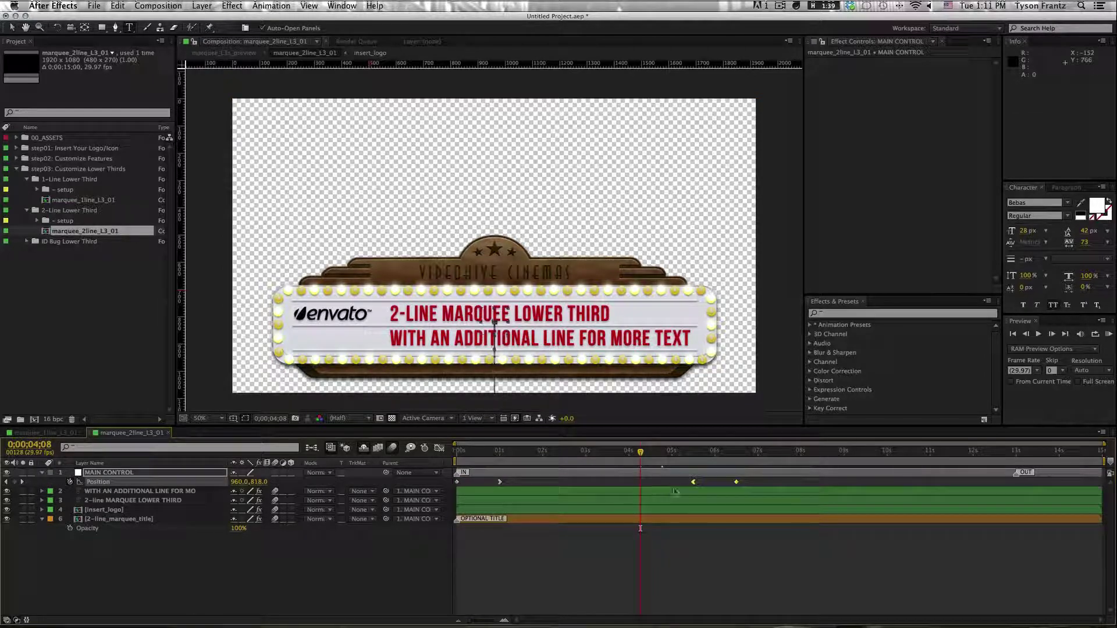
drag(743, 489, 1066, 488)
drag(640, 452, 549, 456)
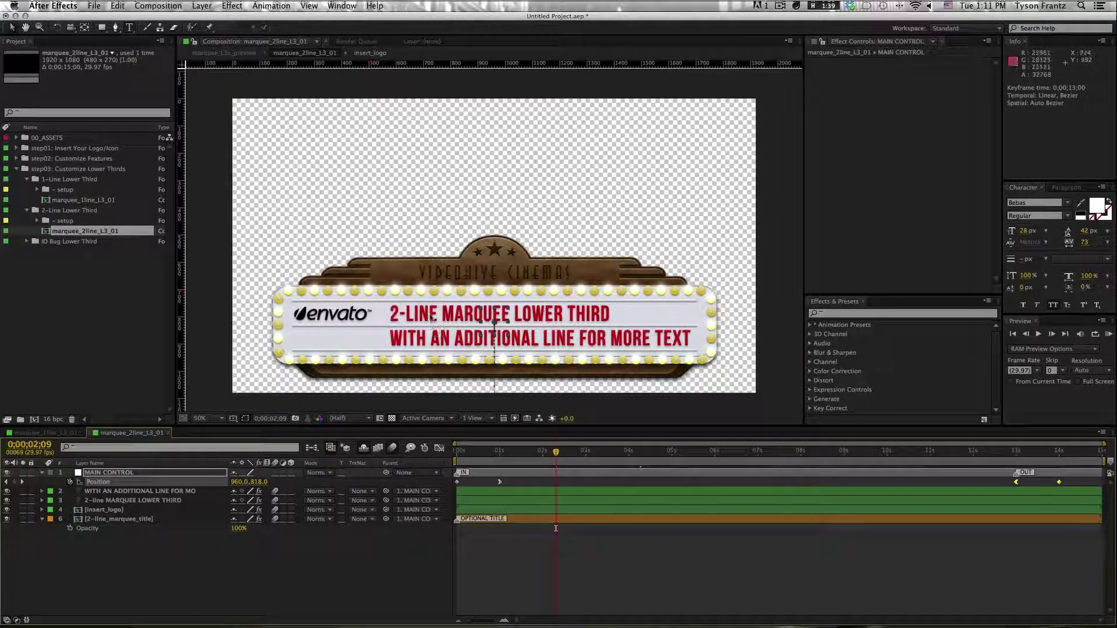
- Select the second title line of the 2-line lower third to inspect it and close all open compositions
click(431, 335)
click(579, 489)
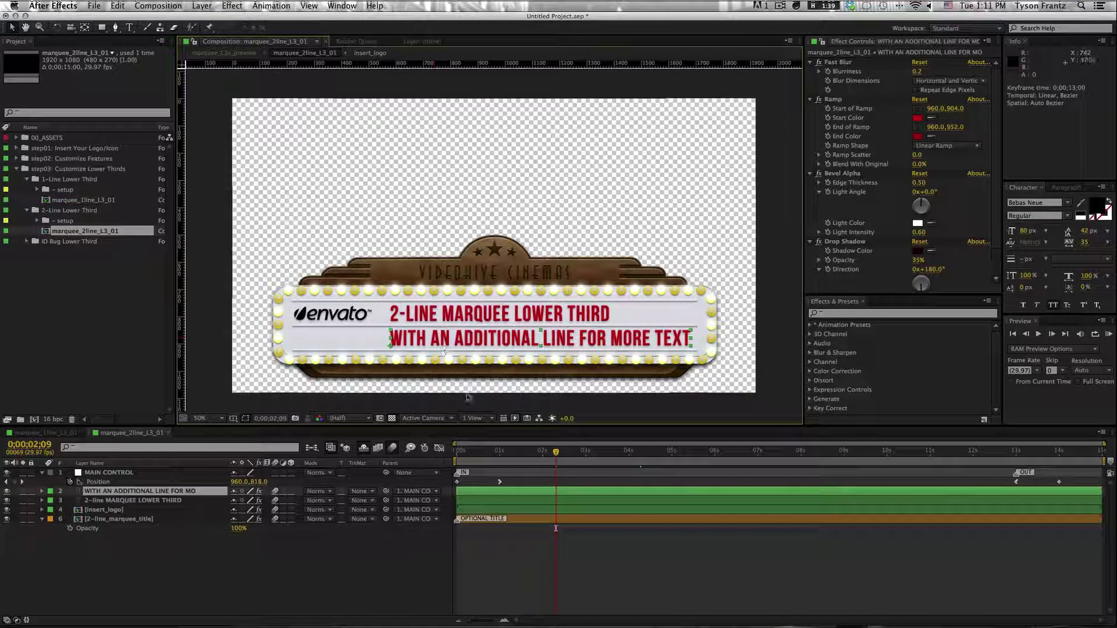
click(531, 573)
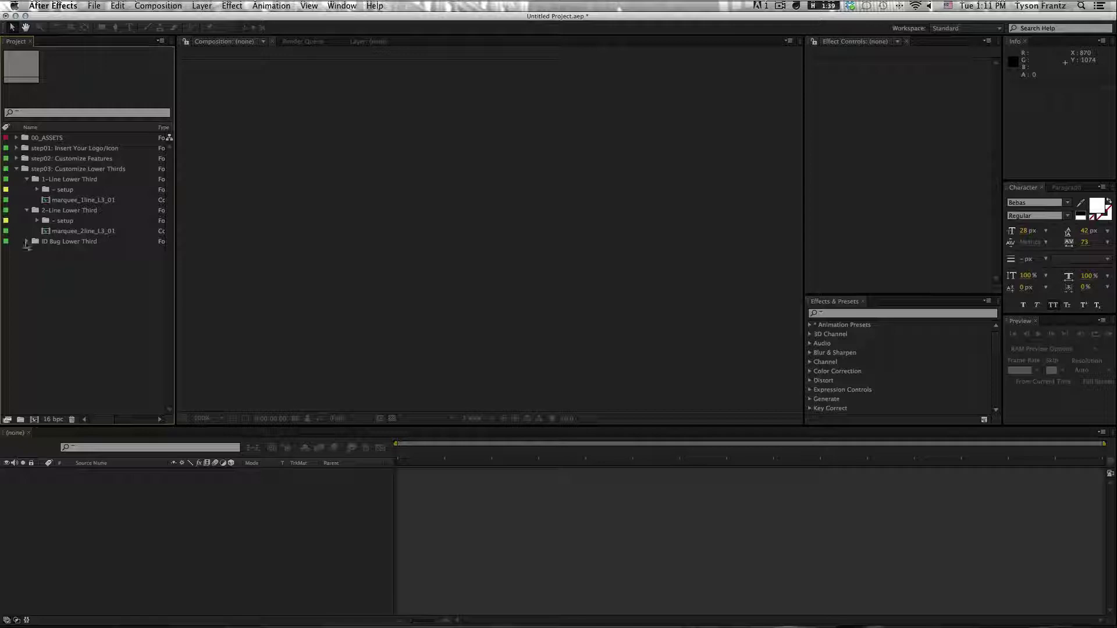
- In marquee_IDbug_L3, delete the topmost layer and make the IDbug_marquee_title layer start at 0 seconds
click(26, 242)
double_click(78, 262)
click(629, 475)
key(Delete)
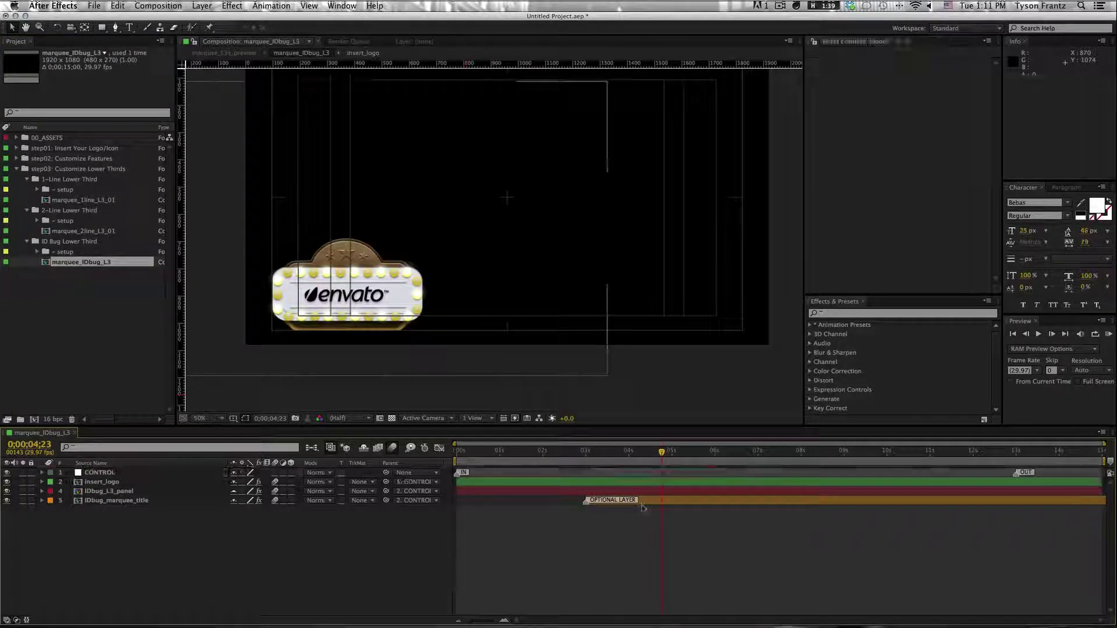
click(522, 502)
click(294, 531)
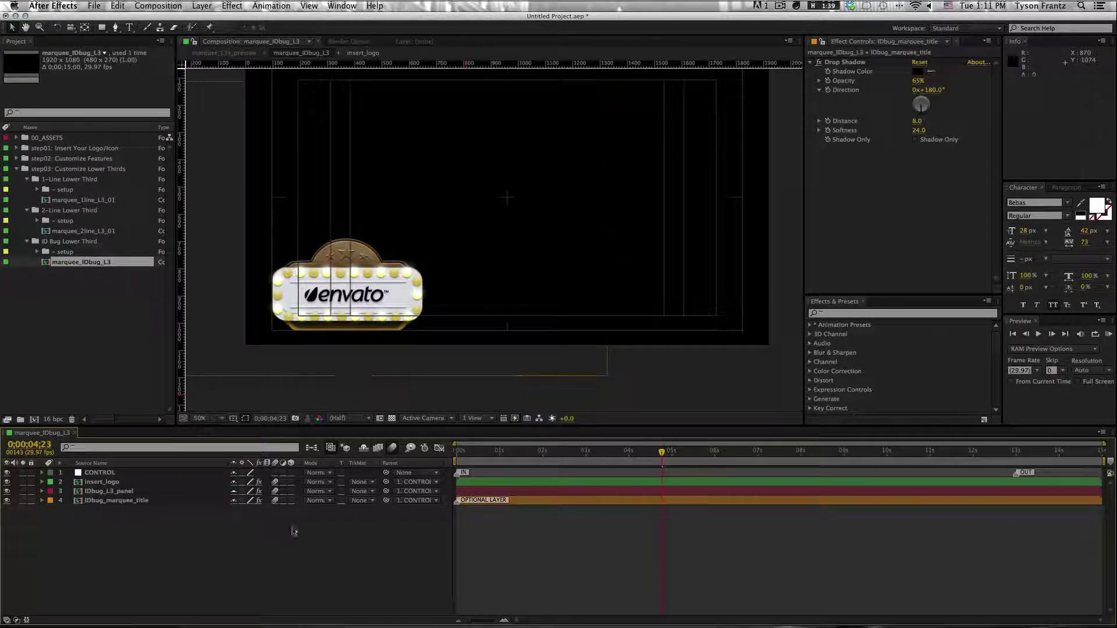
- Hide the title/action safe guides and compare the ID bug with and without IDbug_marquee_title, leaving that layer hidden
click(587, 451)
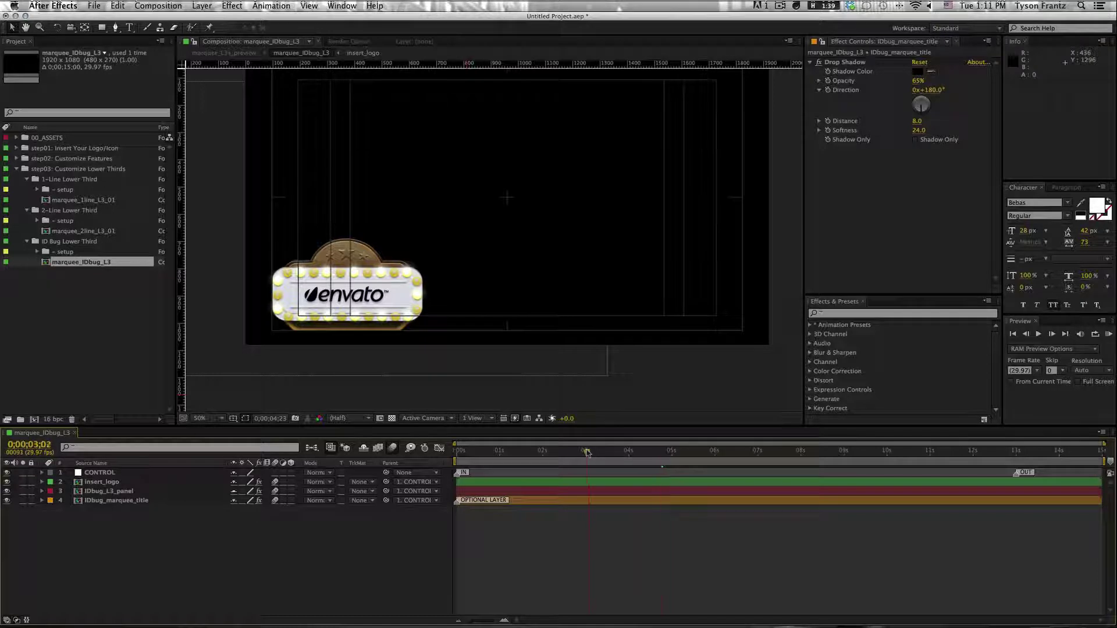
click(7, 500)
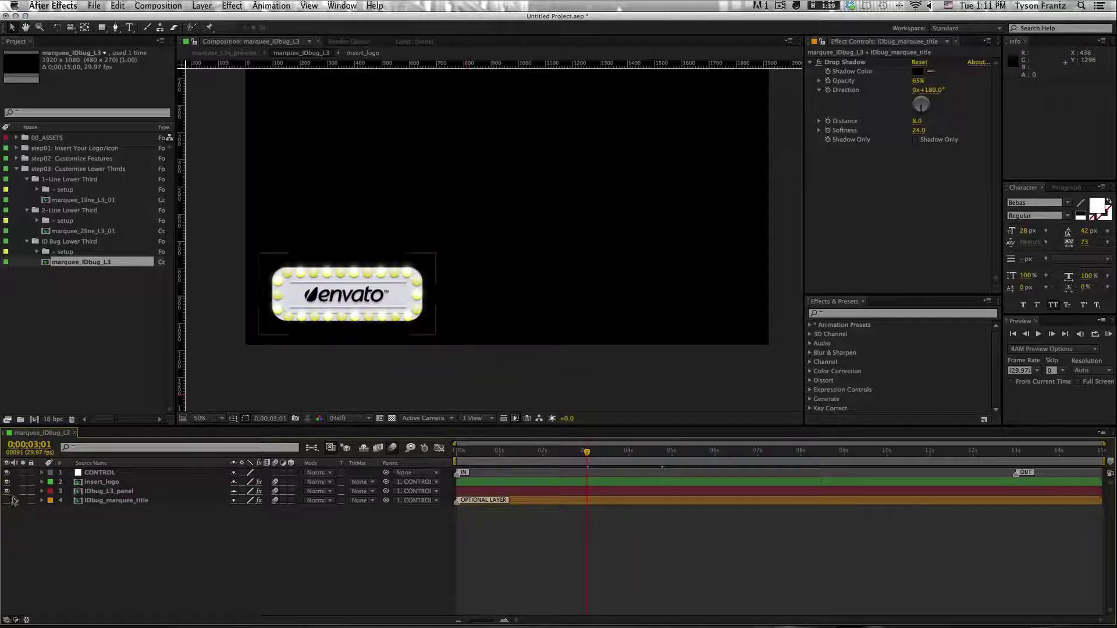
click(7, 500)
click(7, 501)
click(7, 500)
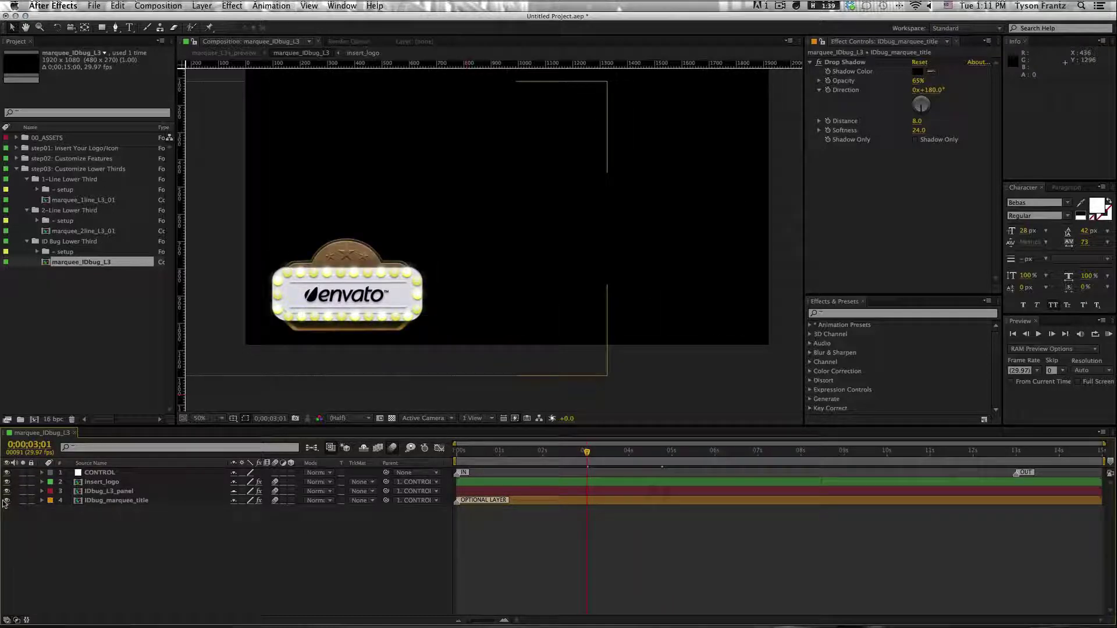
mouse_move(587, 466)
mouse_down()
mouse_move(518, 468)
mouse_move(624, 467)
mouse_move(582, 467)
mouse_up()
click(7, 500)
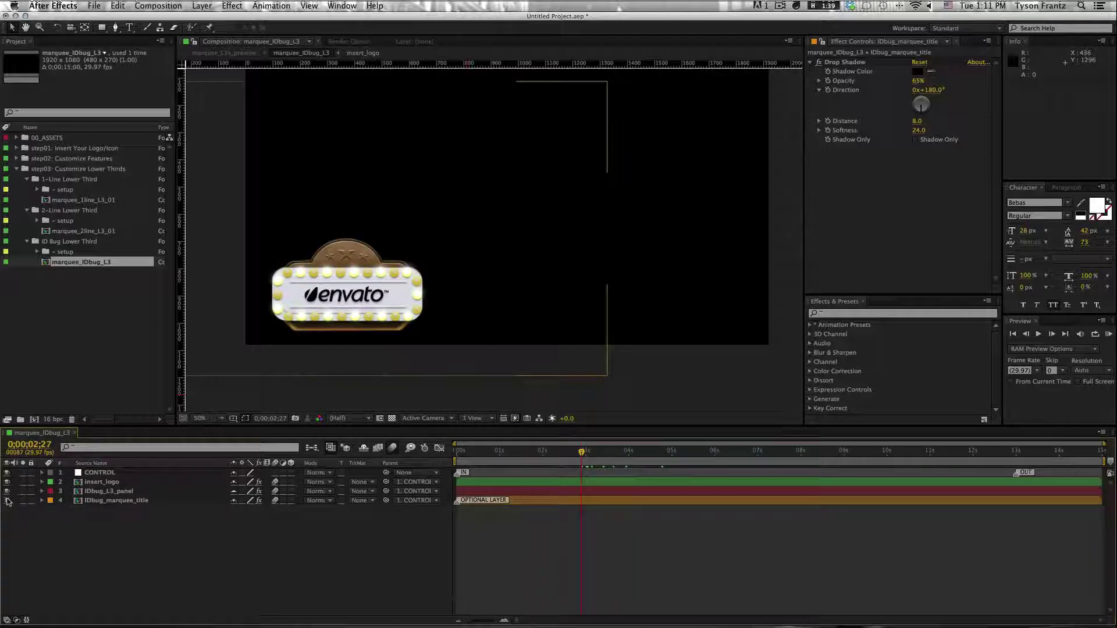
- Preview the ID bug's blinking bulbs by scrubbing through the marquee_IDbug_L3 timeline
drag(581, 457, 514, 462)
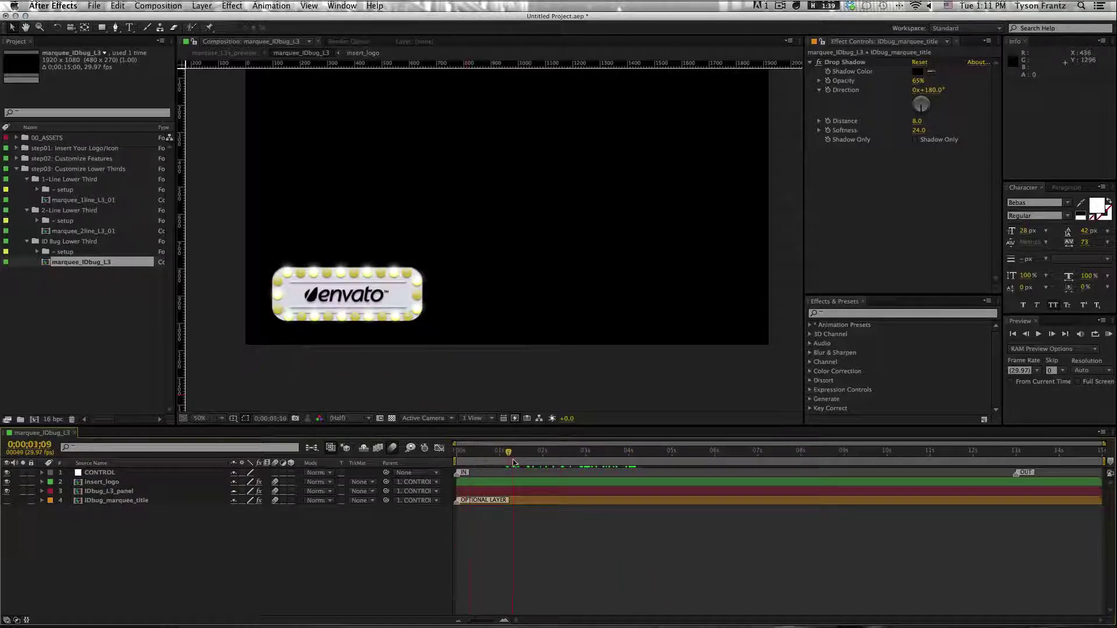
click(552, 483)
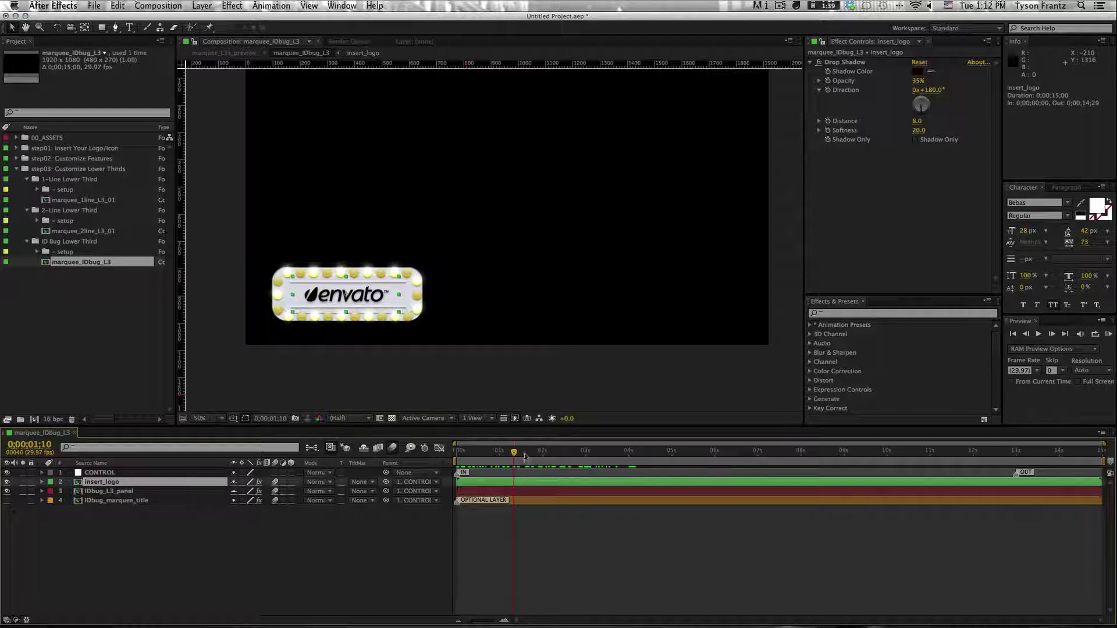
drag(524, 457, 815, 480)
drag(732, 494, 690, 486)
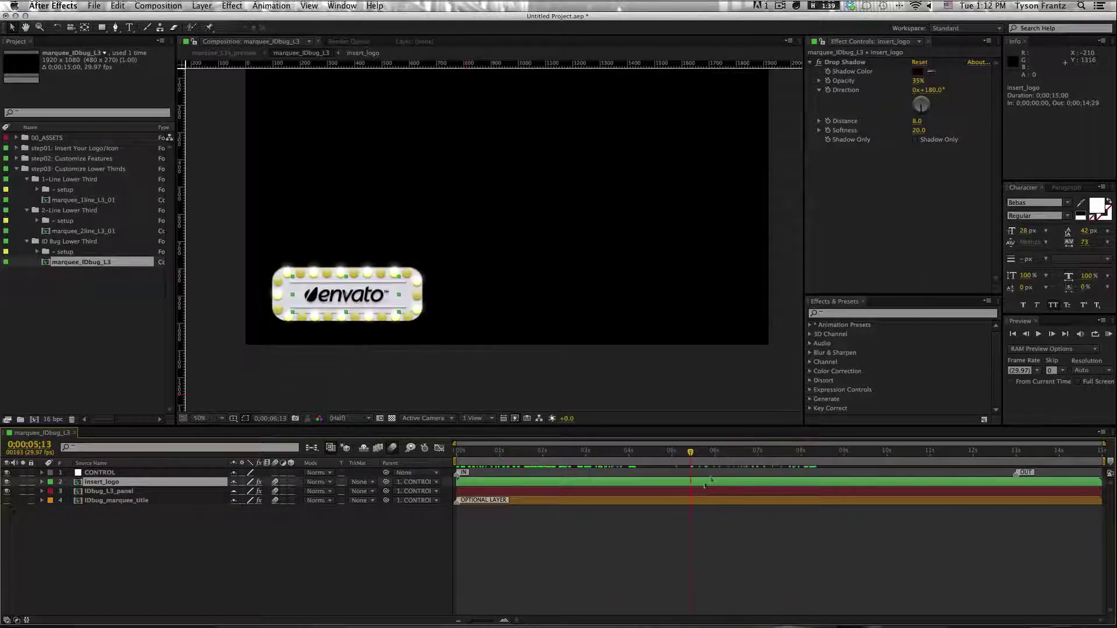
- Scrub back through the marquee_IDbug_L3 timeline once more and close the composition
click(718, 473)
drag(597, 450, 519, 459)
click(234, 577)
key(super+w)
click(44, 290)
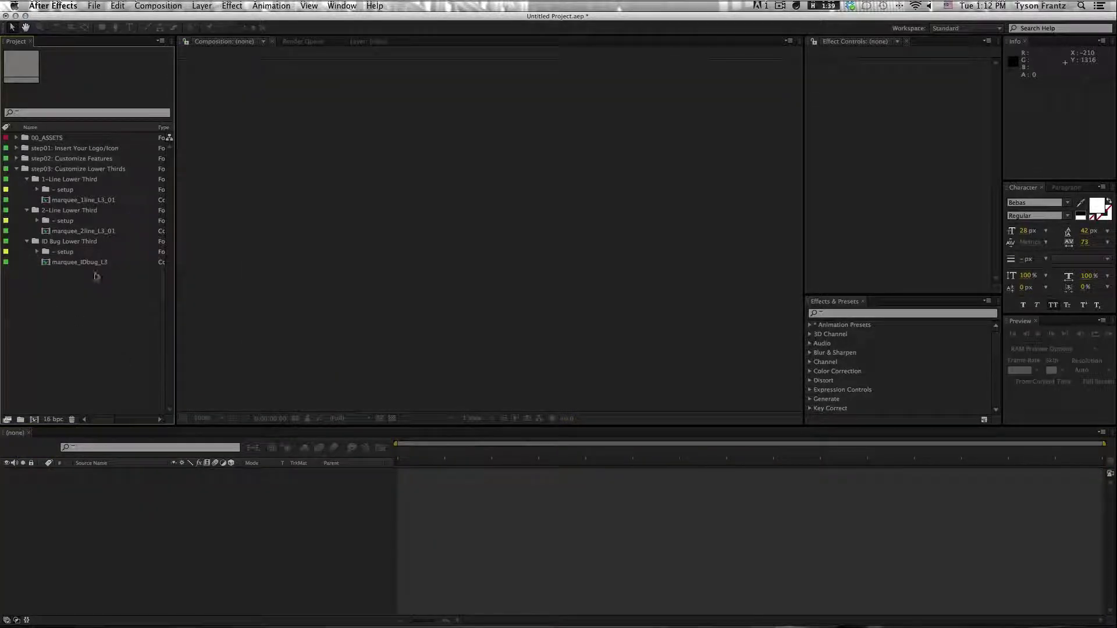
click(105, 201)
click(111, 336)
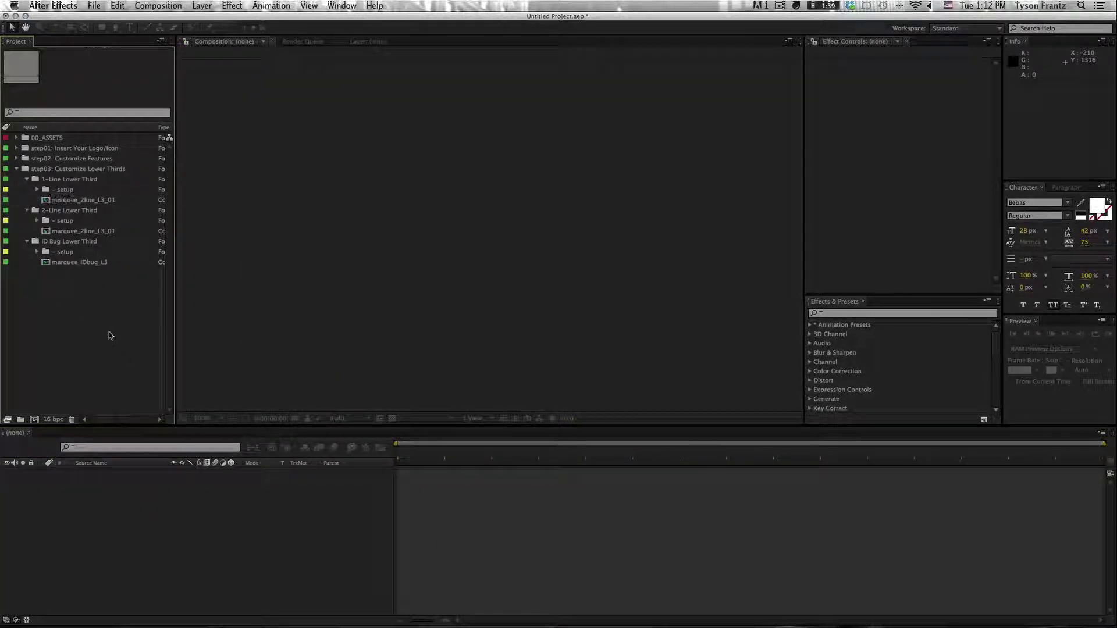
click(96, 263)
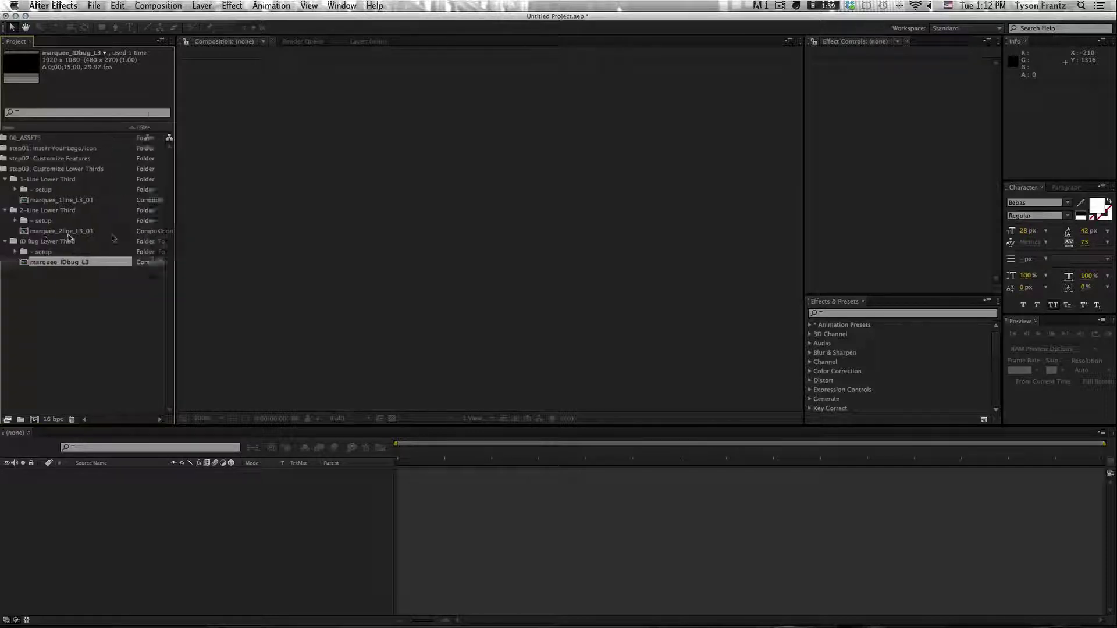
click(117, 321)
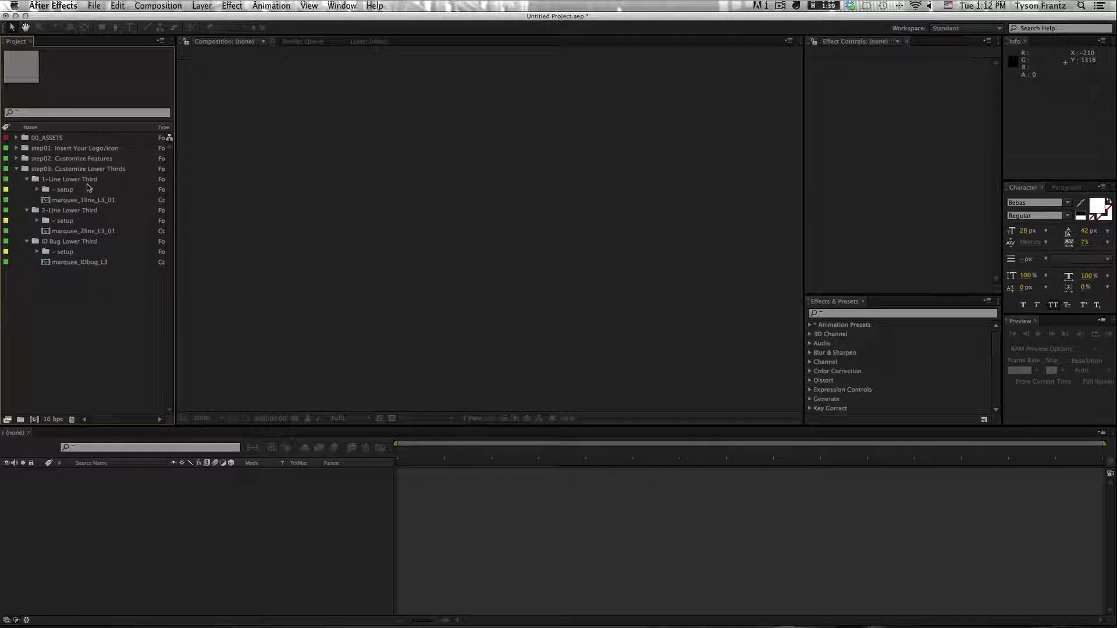
click(83, 201)
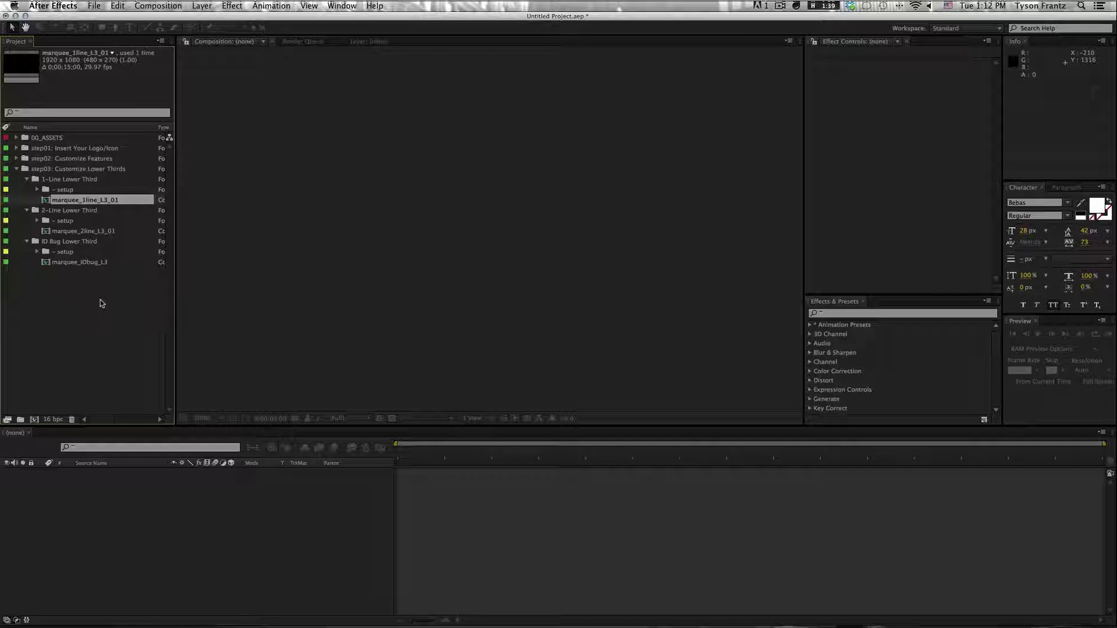
click(77, 189)
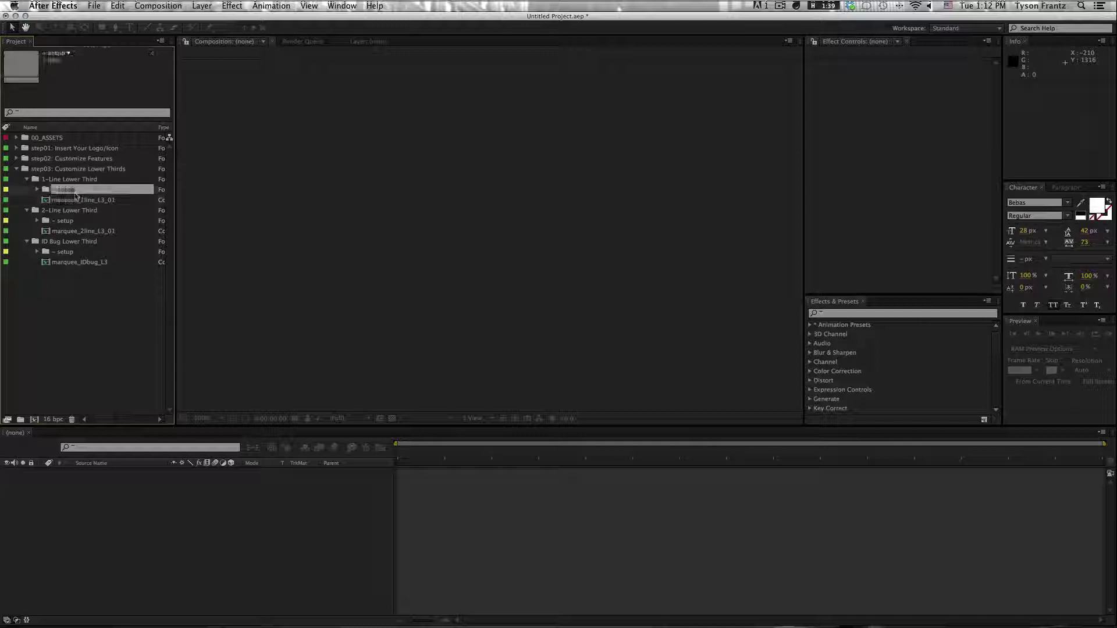
- Duplicate the marquee_1line_L3_01 composition repeatedly until copies numbered 02 through 12 exist
click(78, 202)
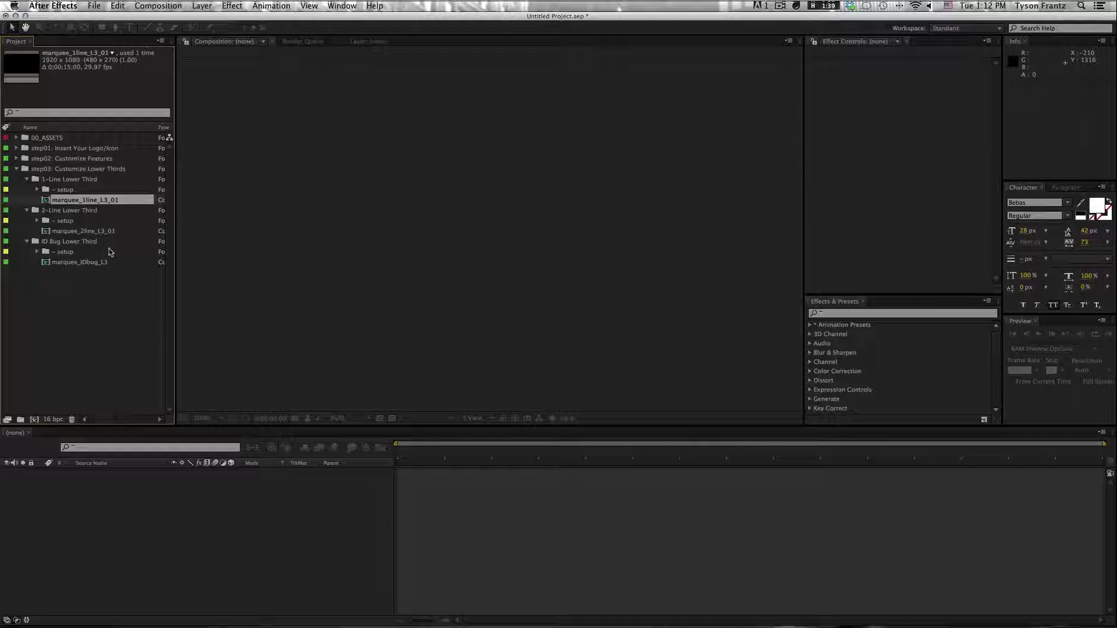
click(119, 6)
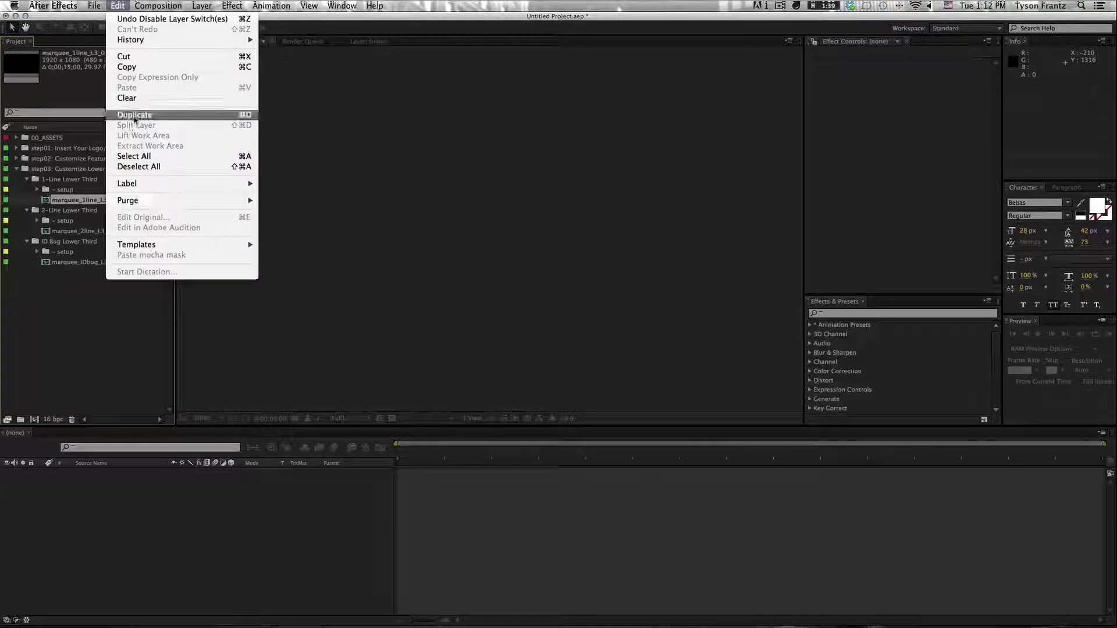
click(133, 114)
key(super+d)
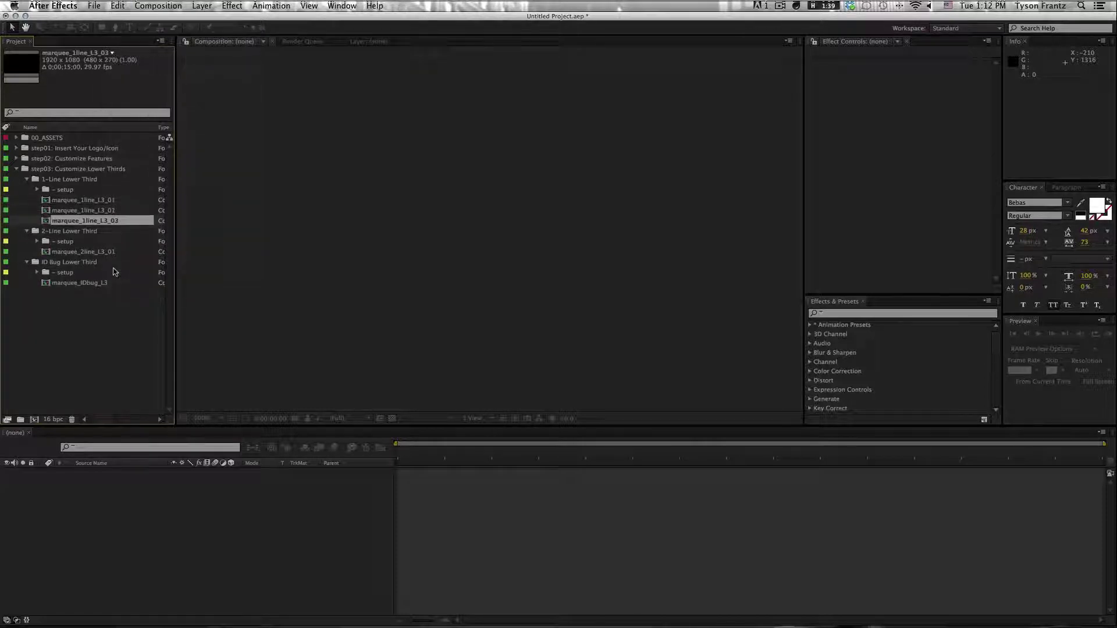
key(super+d)
key(super+d)
key(super+d)
key(super+d)
key(super+d)
key(super+d)
key(super+d)
key(super+d)
key(super+d)
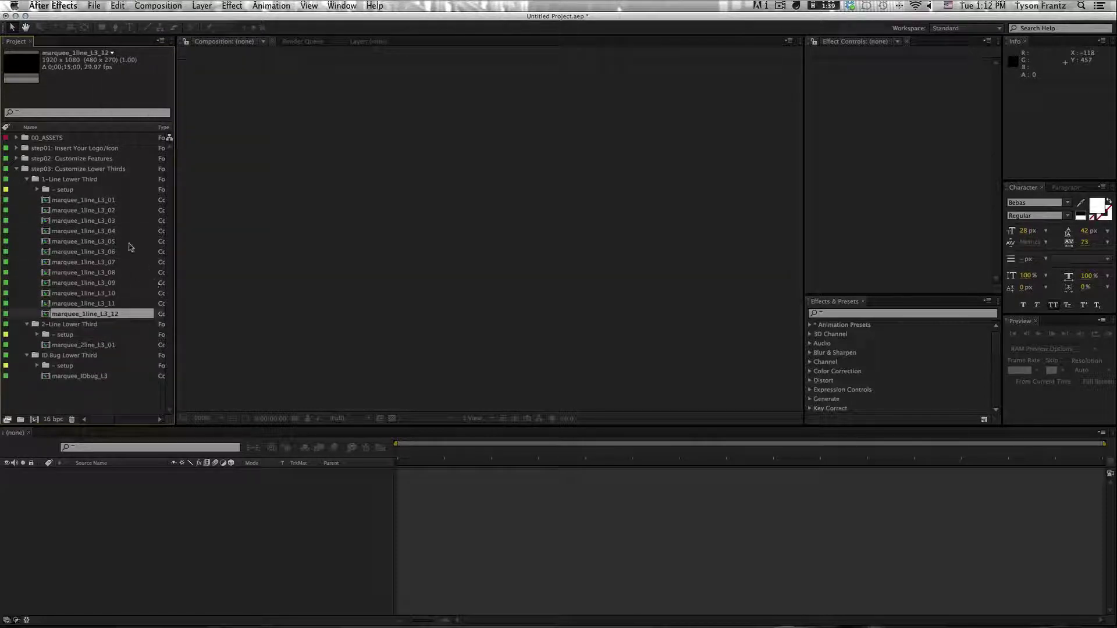
- Go through the duplicated 1-line compositions, open marquee_1line_L3_02 to check its contents and close it
click(115, 210)
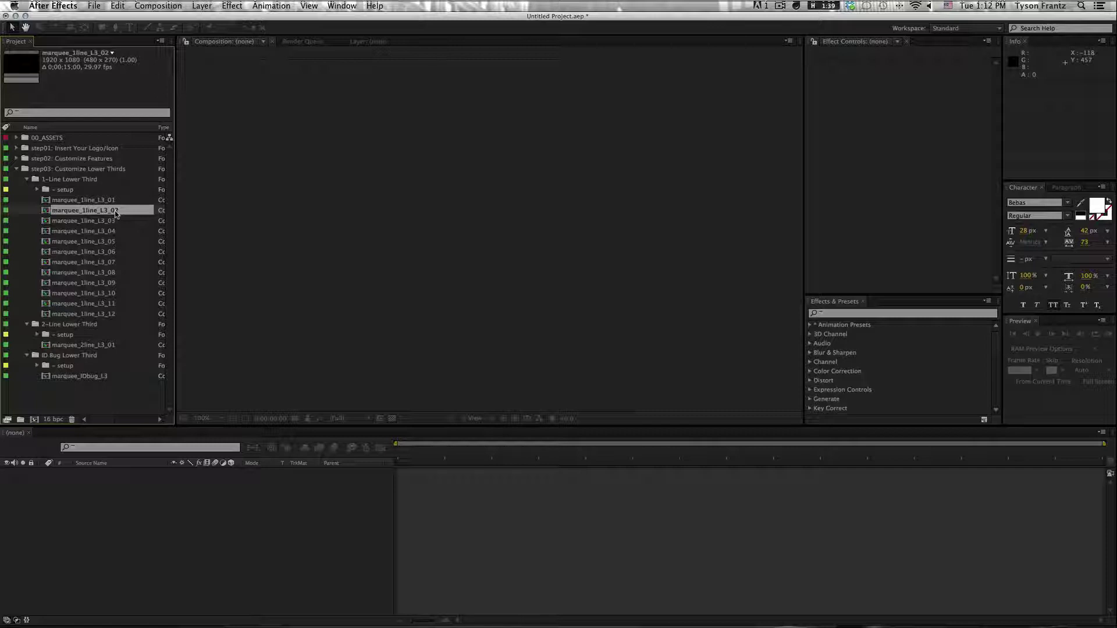
click(113, 221)
click(110, 232)
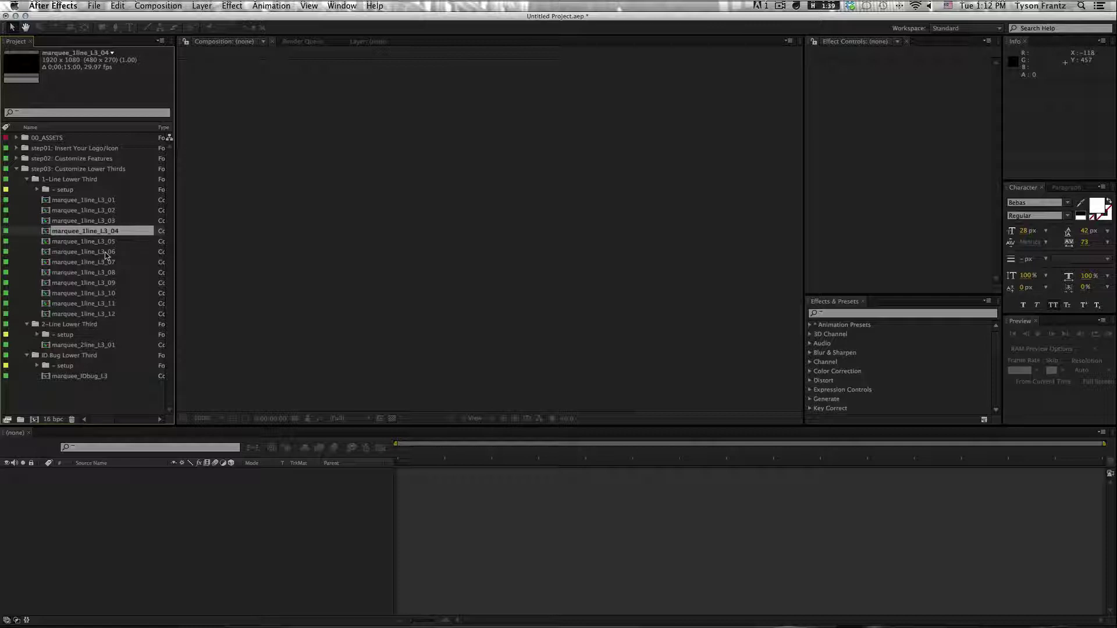
click(106, 253)
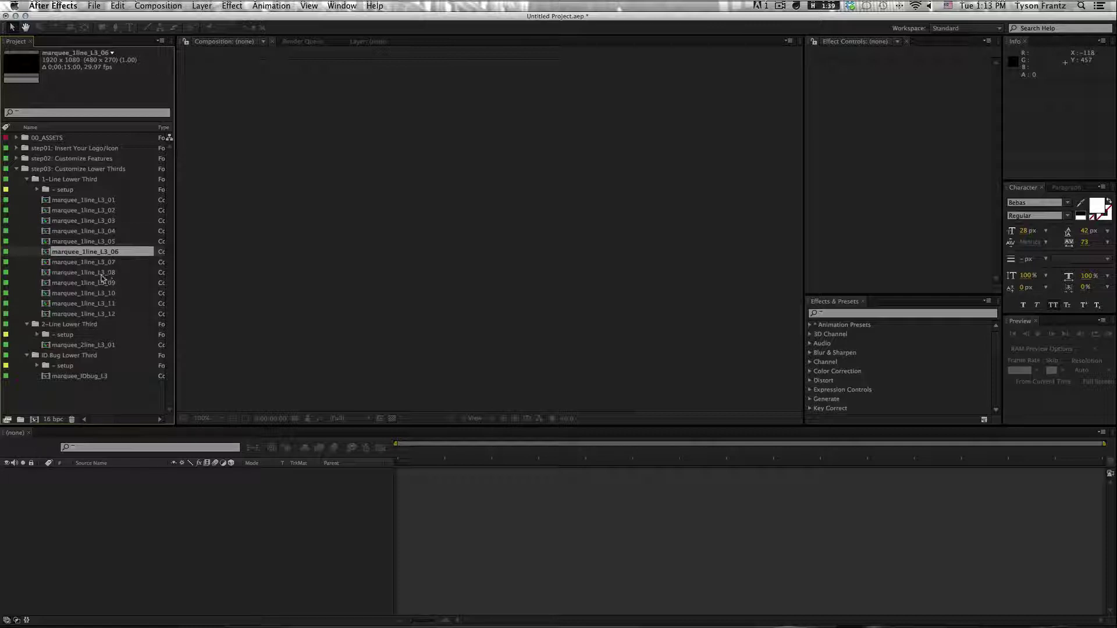
drag(106, 256, 79, 214)
double_click(79, 214)
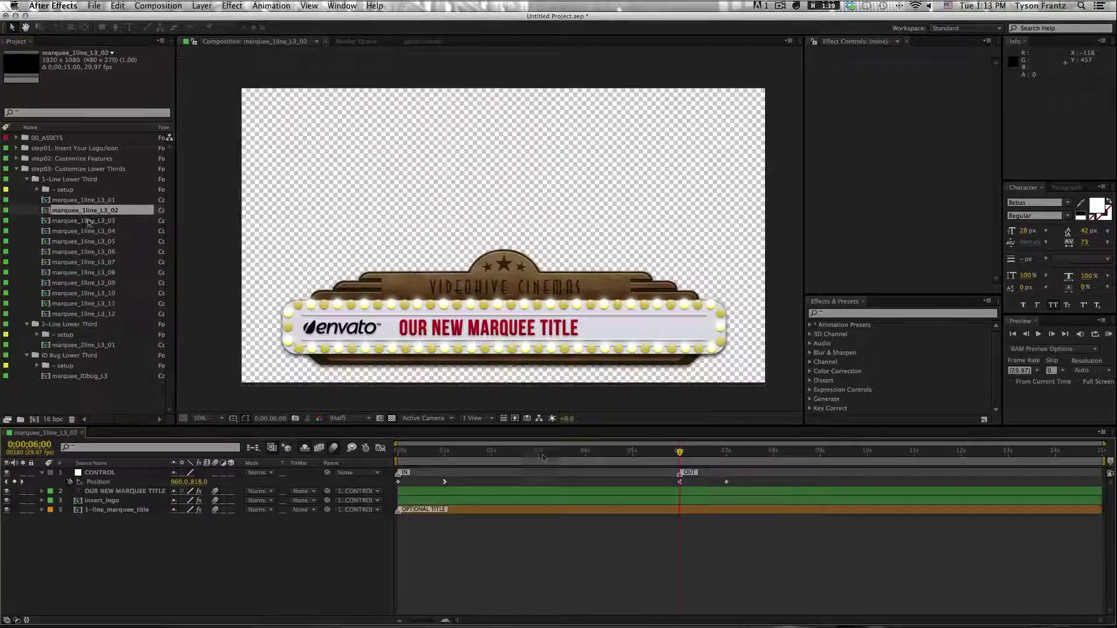
click(82, 433)
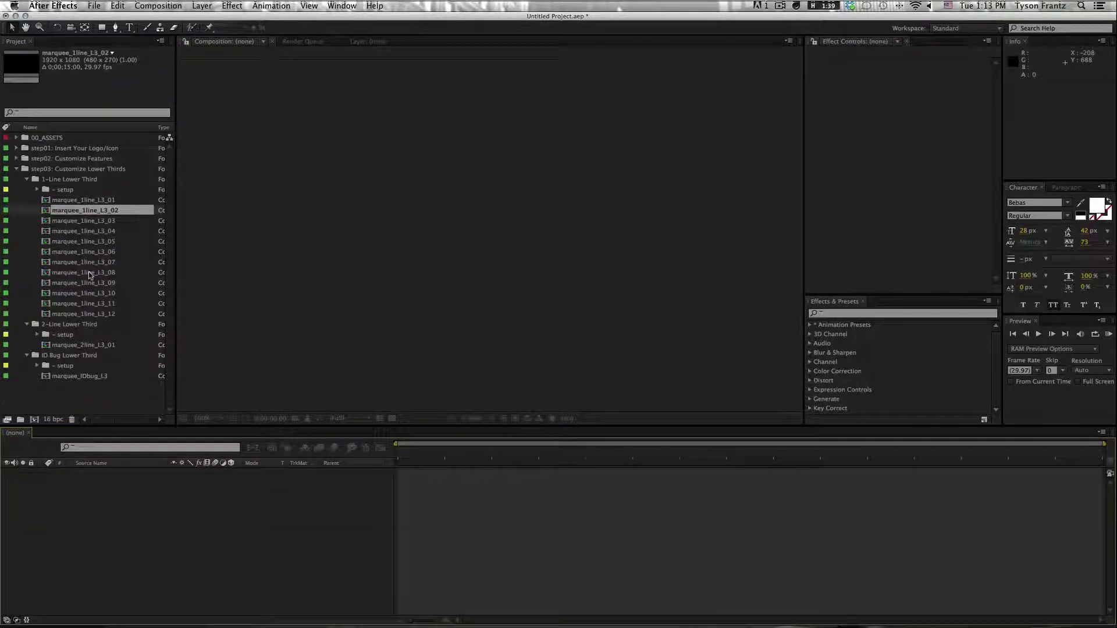
- Undo all duplications of the 1-line lower third so that only marquee_1line_L3_01 is left
key(super+z)
key(super+z)
key(super+z)
key(super+z)
key(super+z)
key(super+z)
key(super+z)
key(super+z)
key(super+z)
key(super+z)
key(super+z)
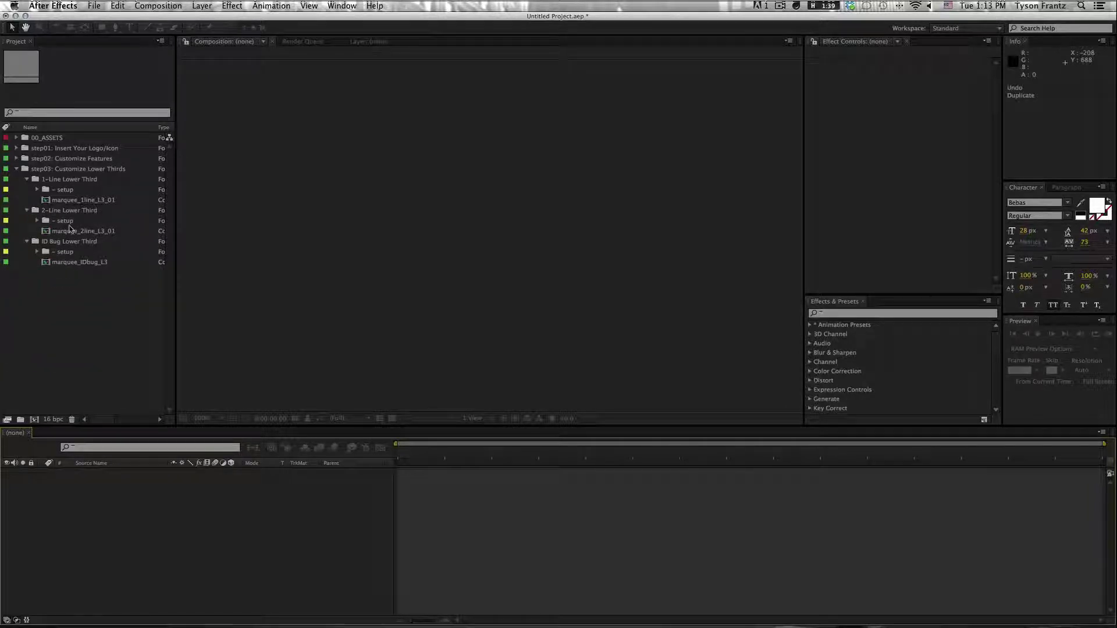
- Try duplicating the marquee_2line_L3_01 composition up to copy 04 in the 2-Line Lower Third folder
click(72, 231)
click(86, 261)
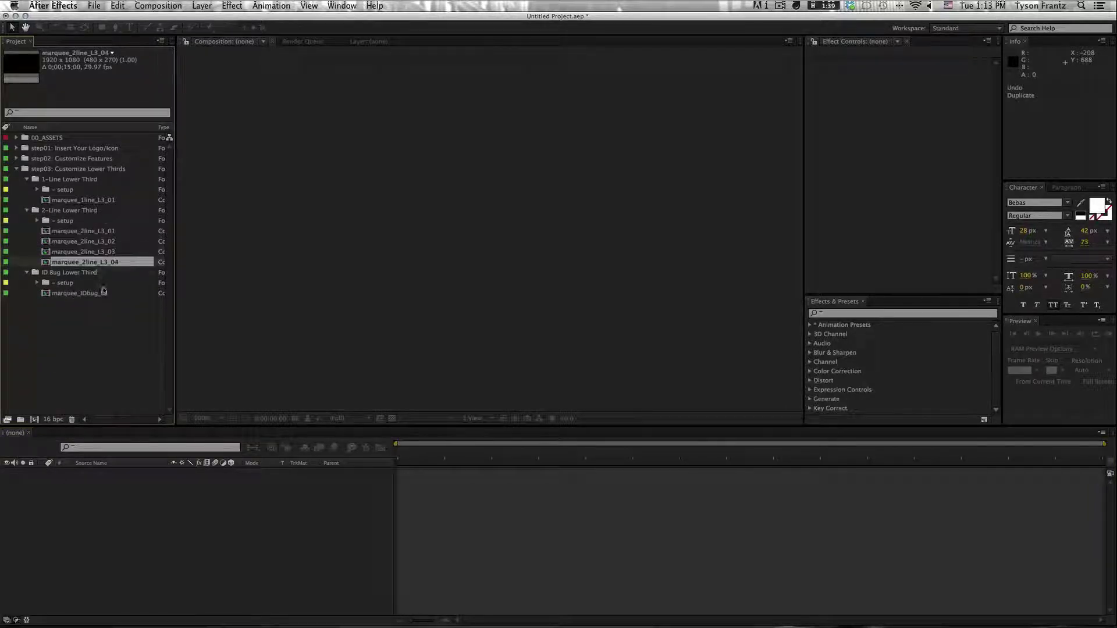
click(104, 291)
click(79, 263)
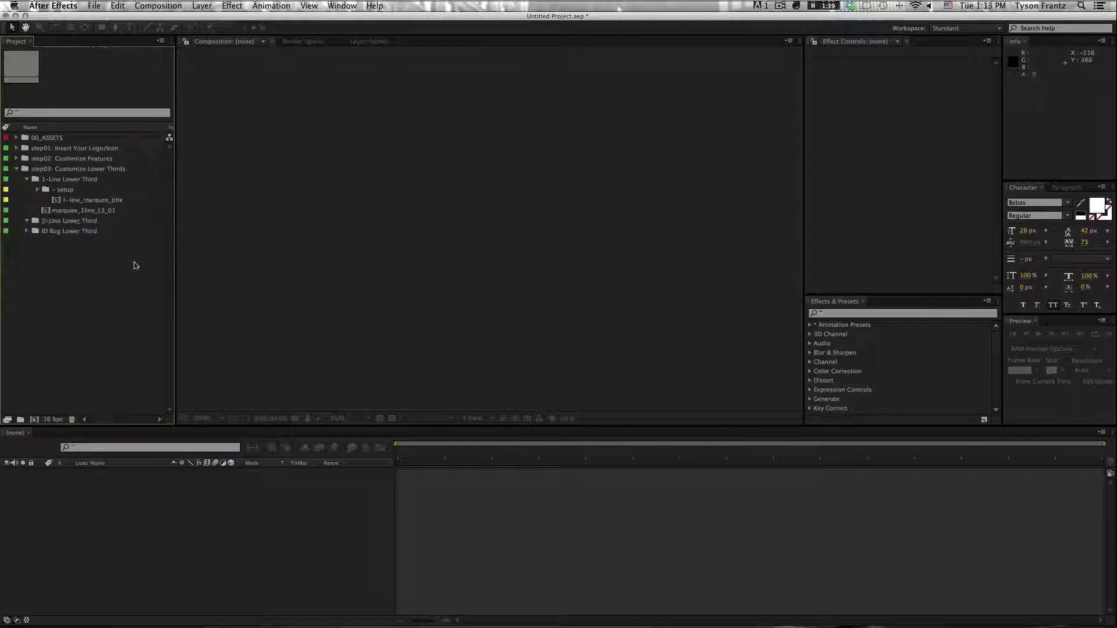
- Open the 1-line_marquee_title composition from the 1-Line Lower Third setup folder and move its time to 0;00;01;07
double_click(90, 200)
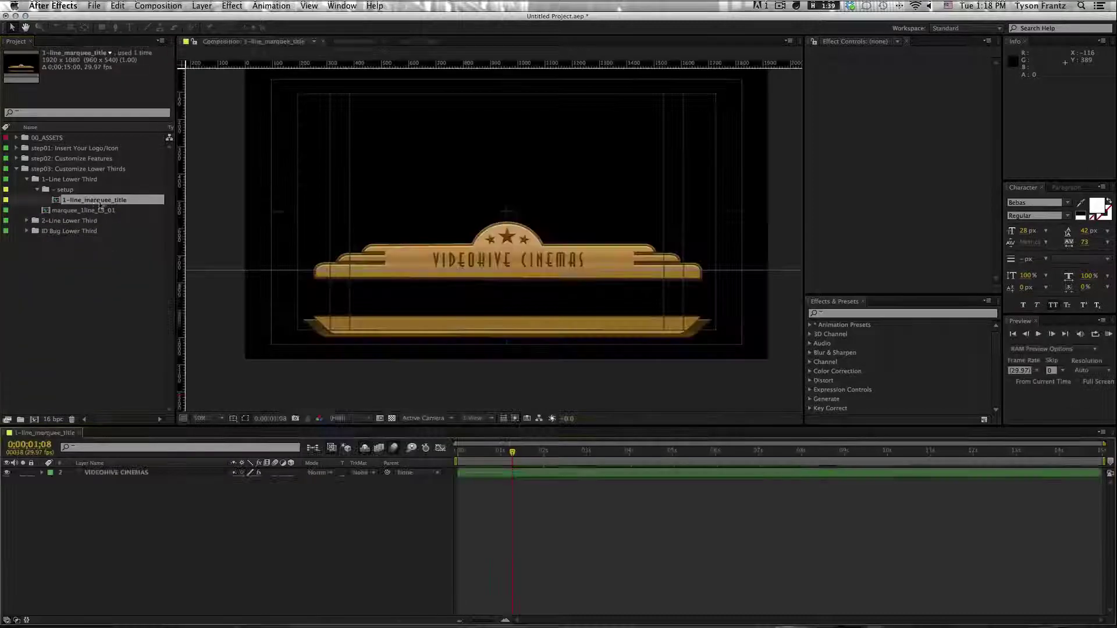
mouse_move(518, 452)
mouse_down()
mouse_move(542, 455)
mouse_move(510, 453)
mouse_up()
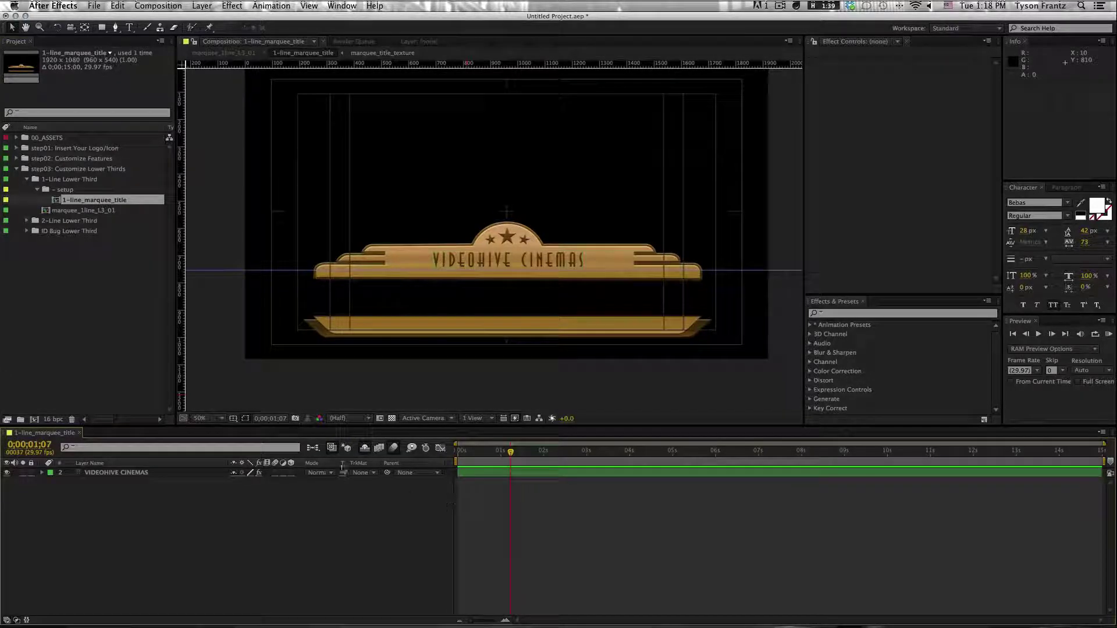
click(105, 309)
- Expand the setup folders of the 1-line, 2-line and ID bug lower thirds to show their marquee title compositions
click(37, 189)
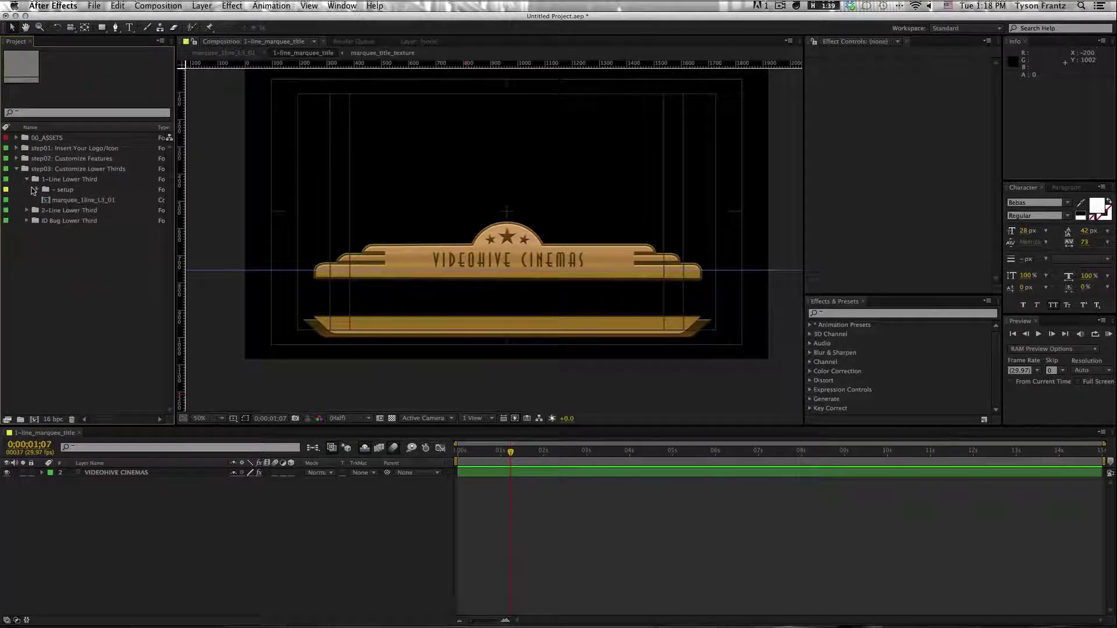
click(27, 210)
click(27, 242)
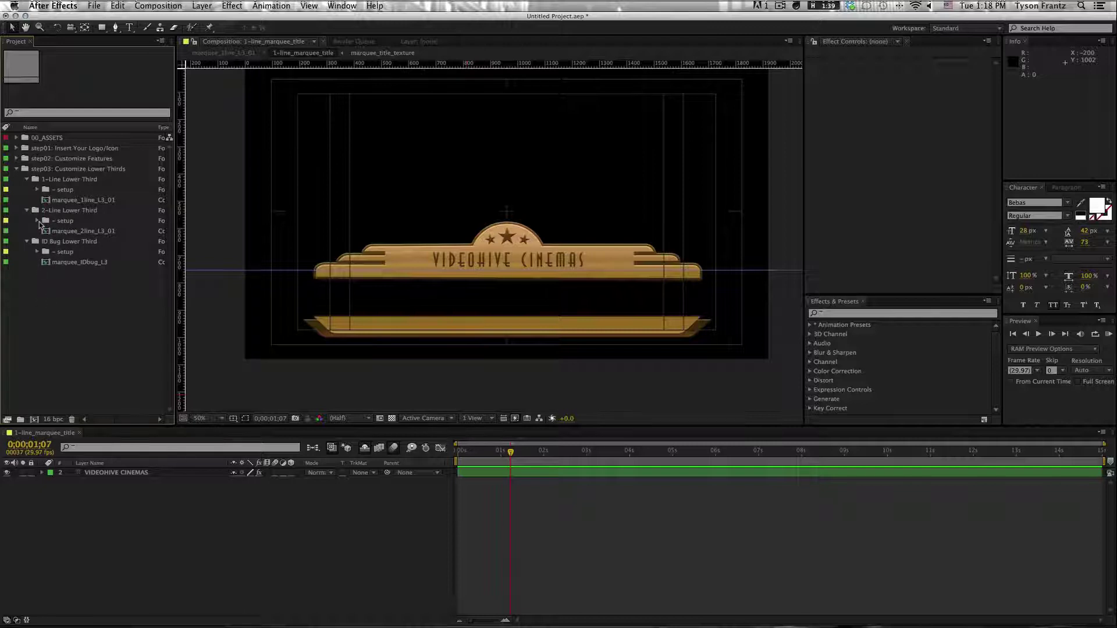
click(58, 192)
click(37, 190)
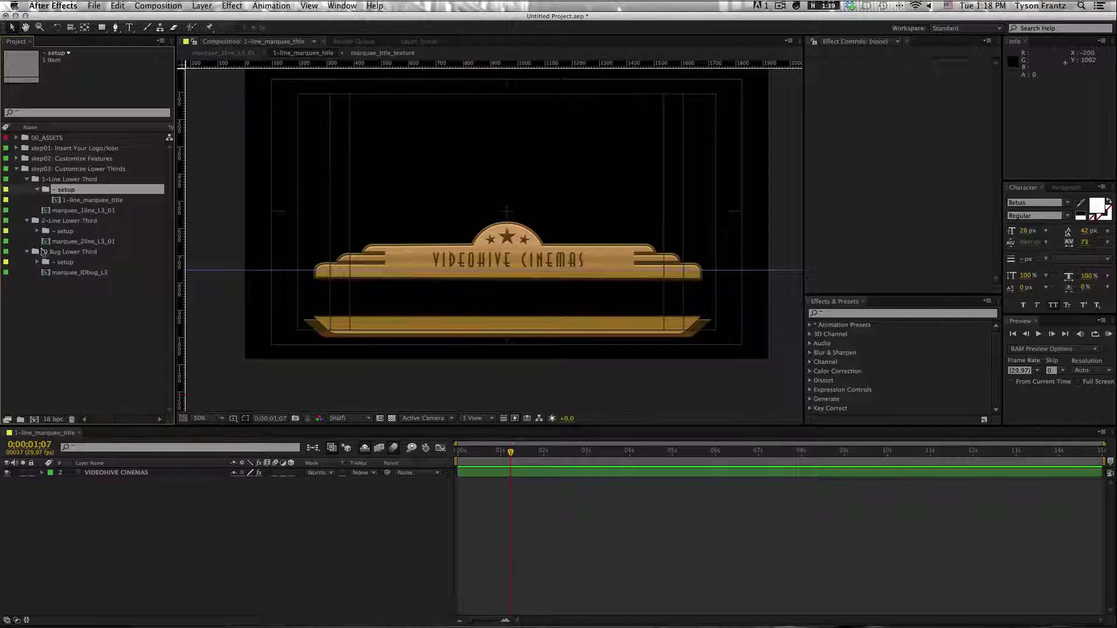
click(37, 231)
click(37, 272)
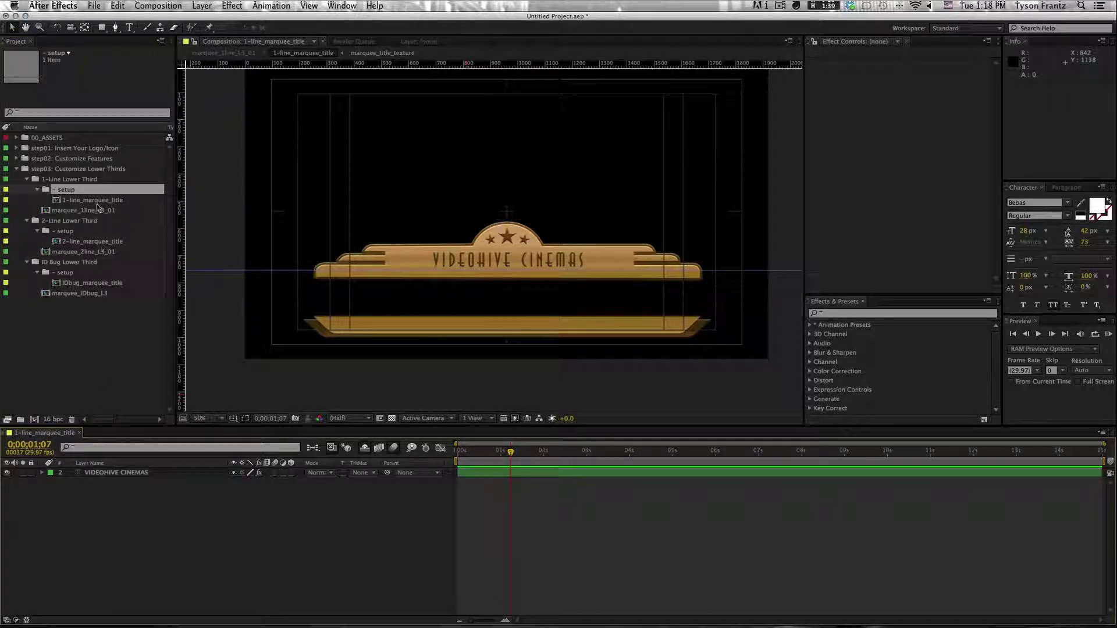
- Replace the VIDEOHIVE CINEMAS text in 1-line_marquee_title with "MY MOVIE"
click(140, 475)
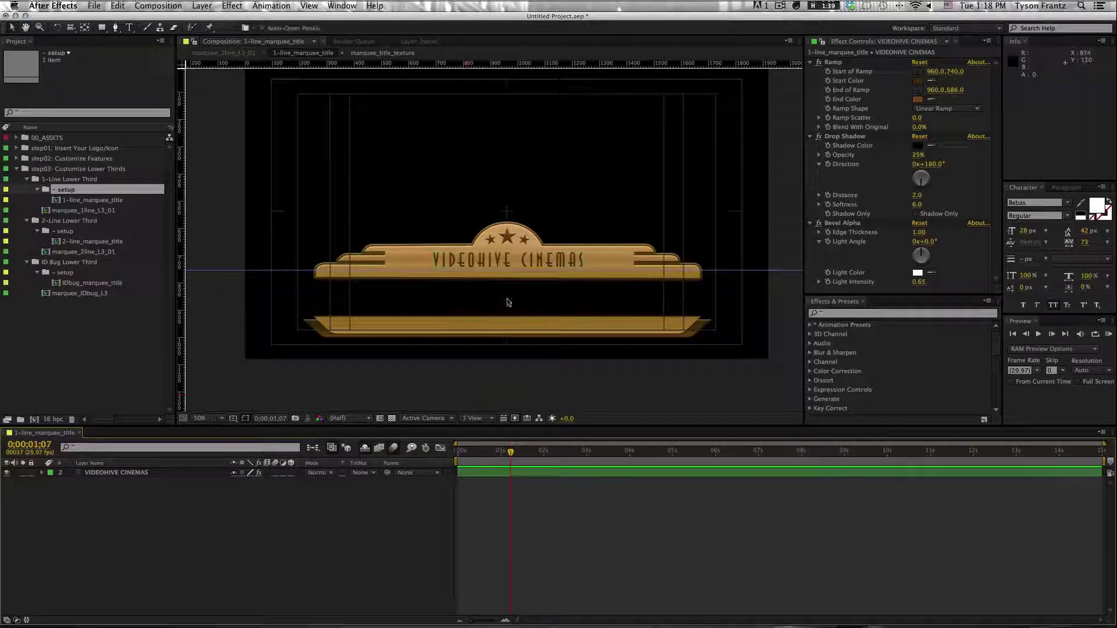
double_click(497, 257)
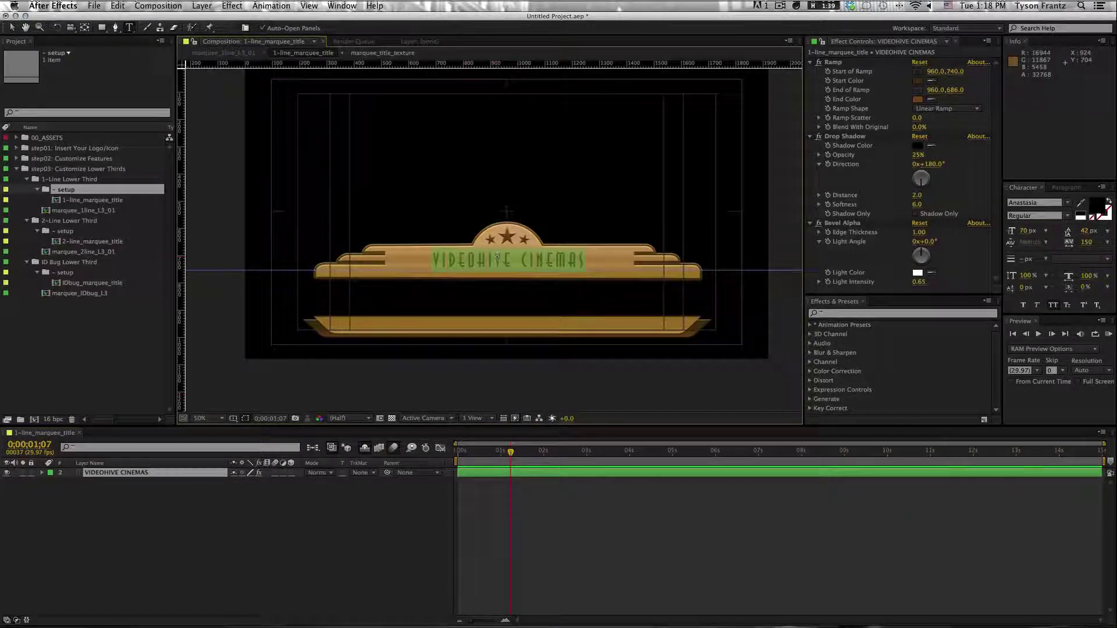
text(MY)
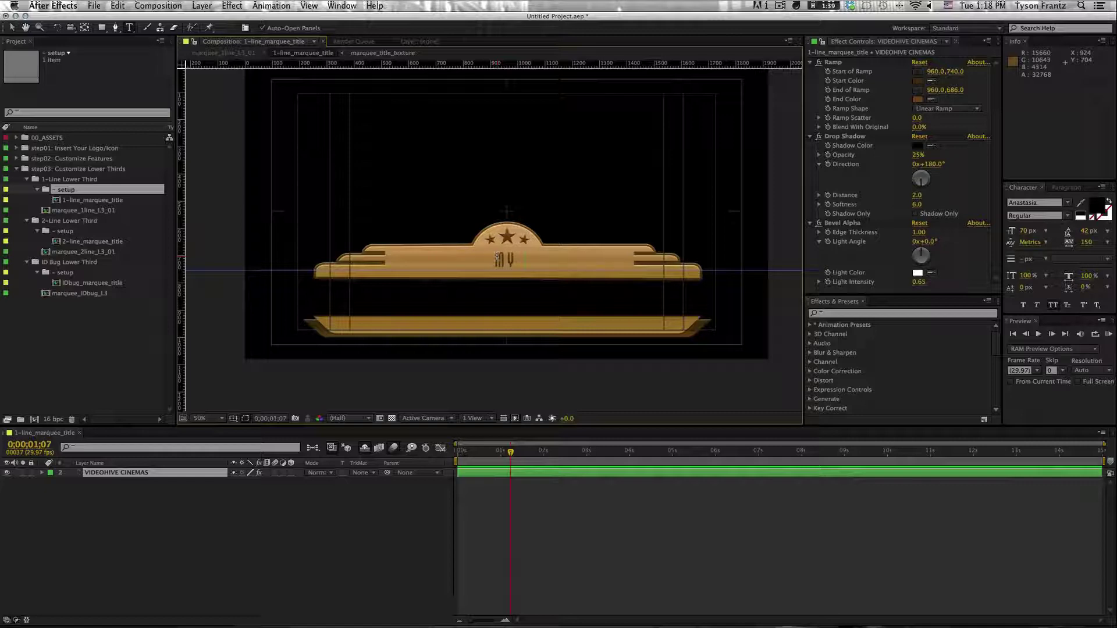
text( MOVIE)
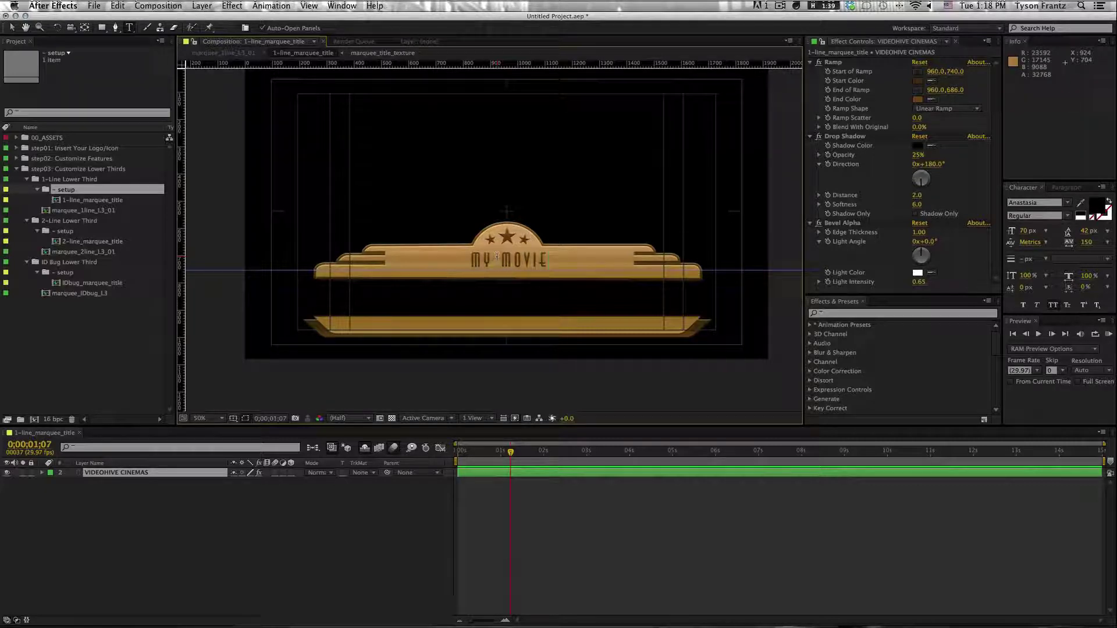
scroll(495, 291, down, 4)
scroll(494, 339, up, 4)
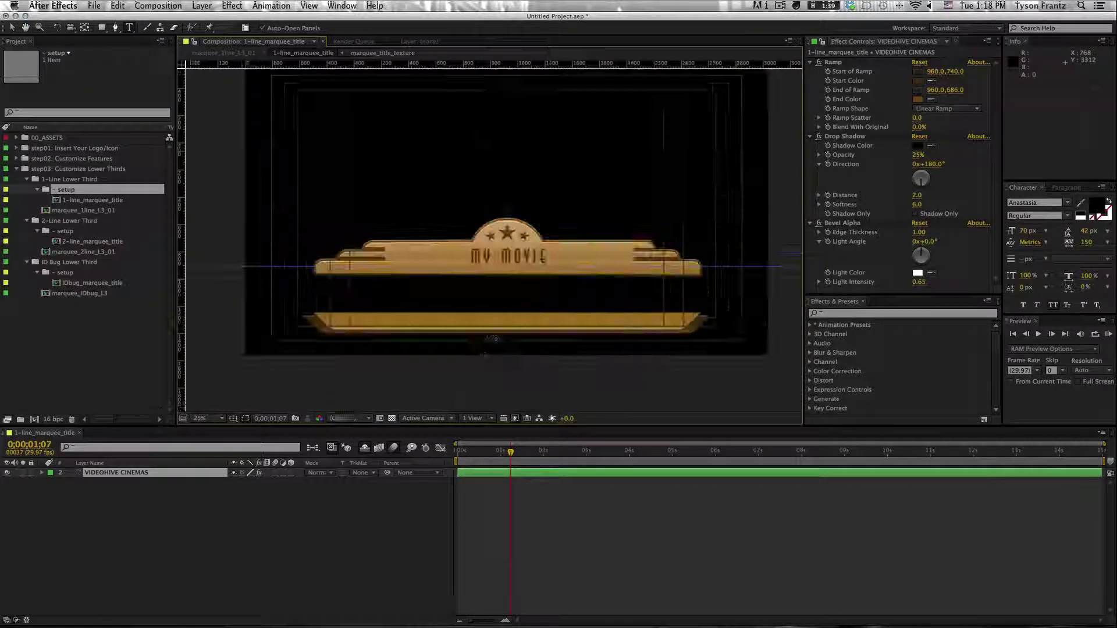
click(277, 558)
- Open marquee_1line_L3_01, scrub its timeline to check the marquee title, and close the open compositions
double_click(88, 210)
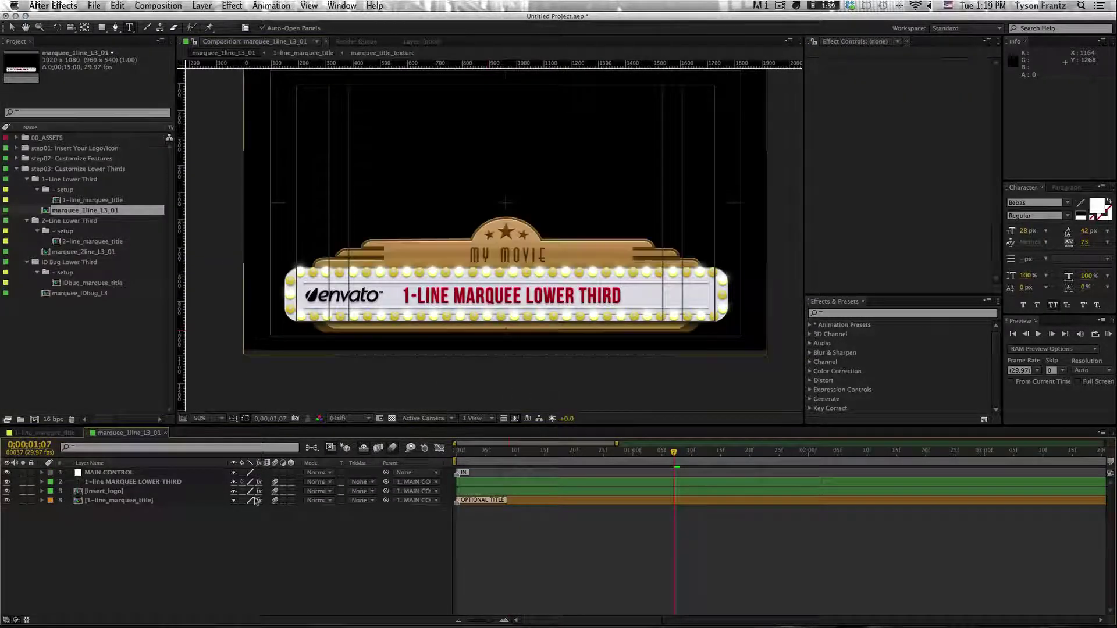
drag(576, 451, 650, 453)
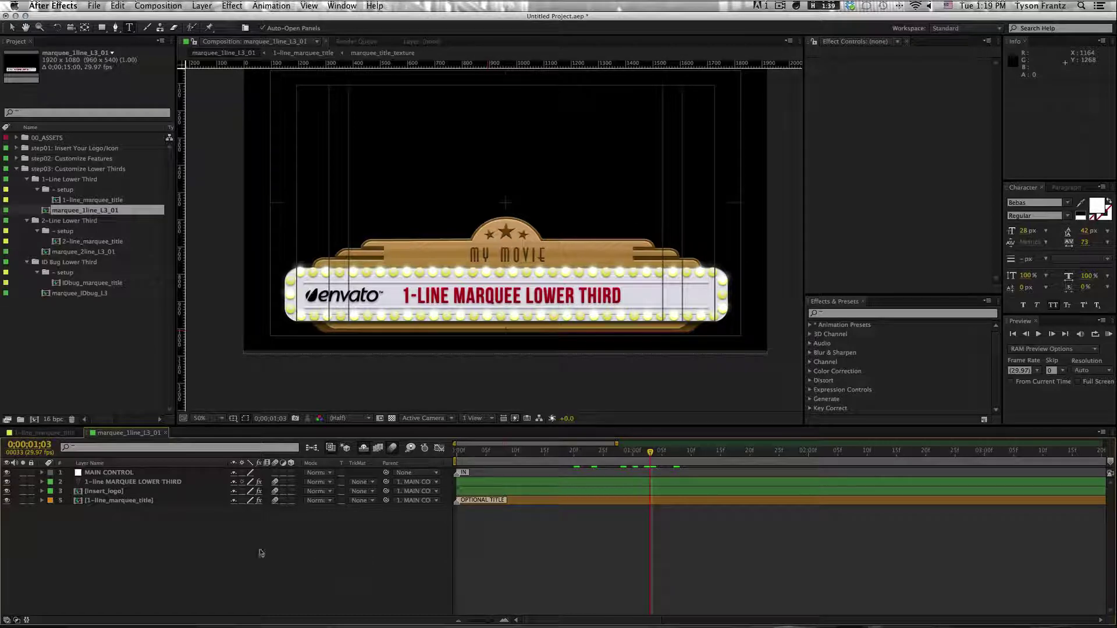
click(128, 384)
click(219, 537)
key(super+w)
key(super+w)
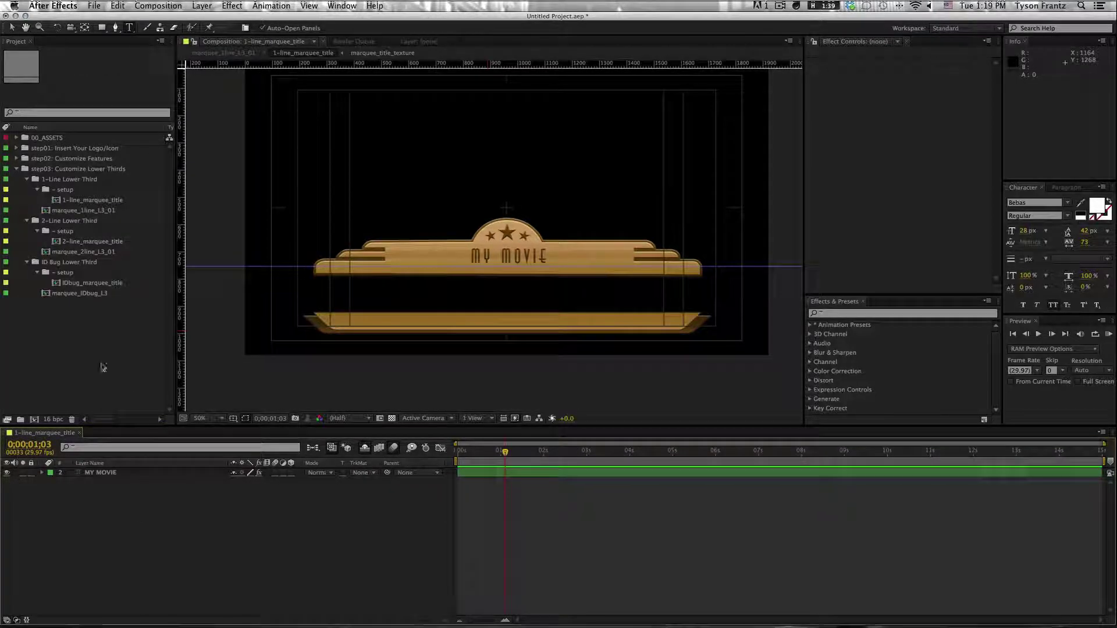
- Collapse the setup folders of the 1-line, 2-line and ID bug lower thirds
click(85, 241)
click(79, 283)
click(76, 333)
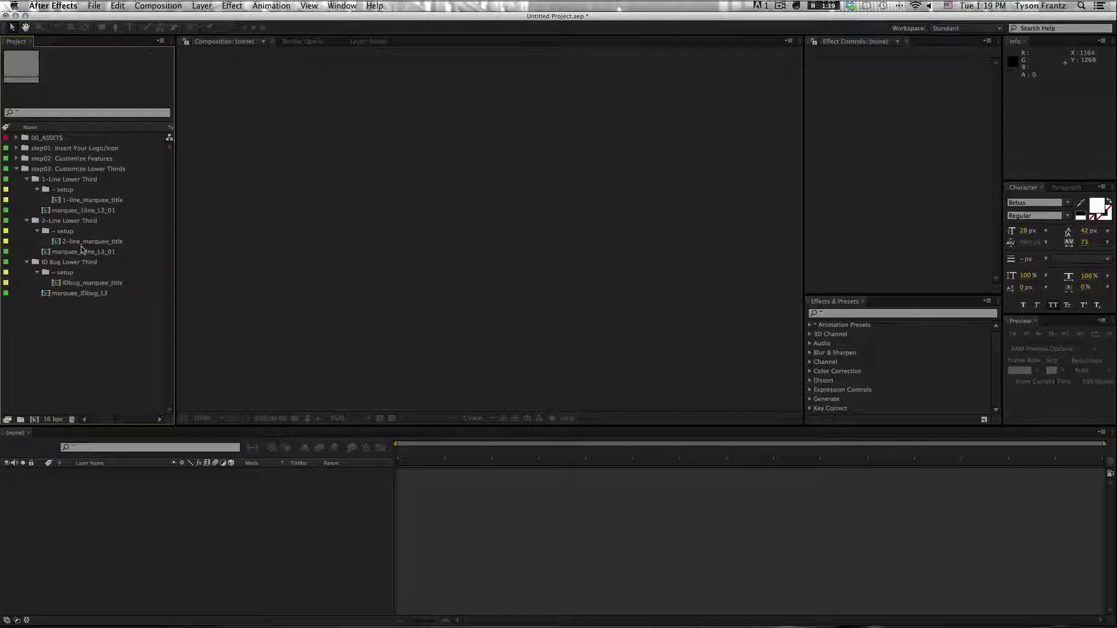
click(37, 231)
click(37, 262)
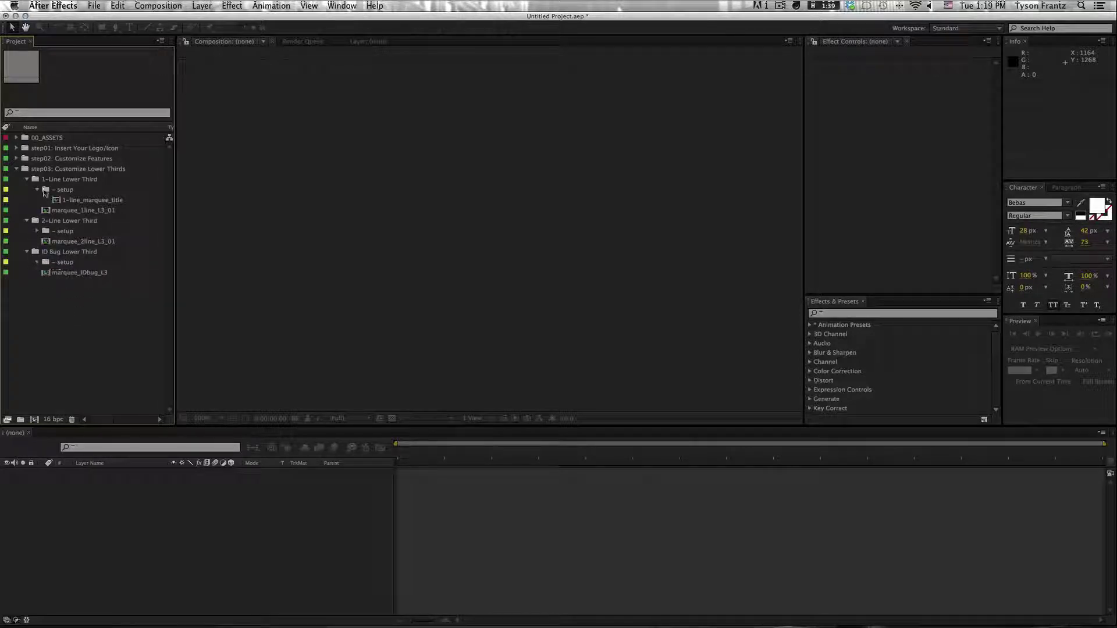
click(37, 190)
click(60, 212)
click(59, 221)
click(60, 232)
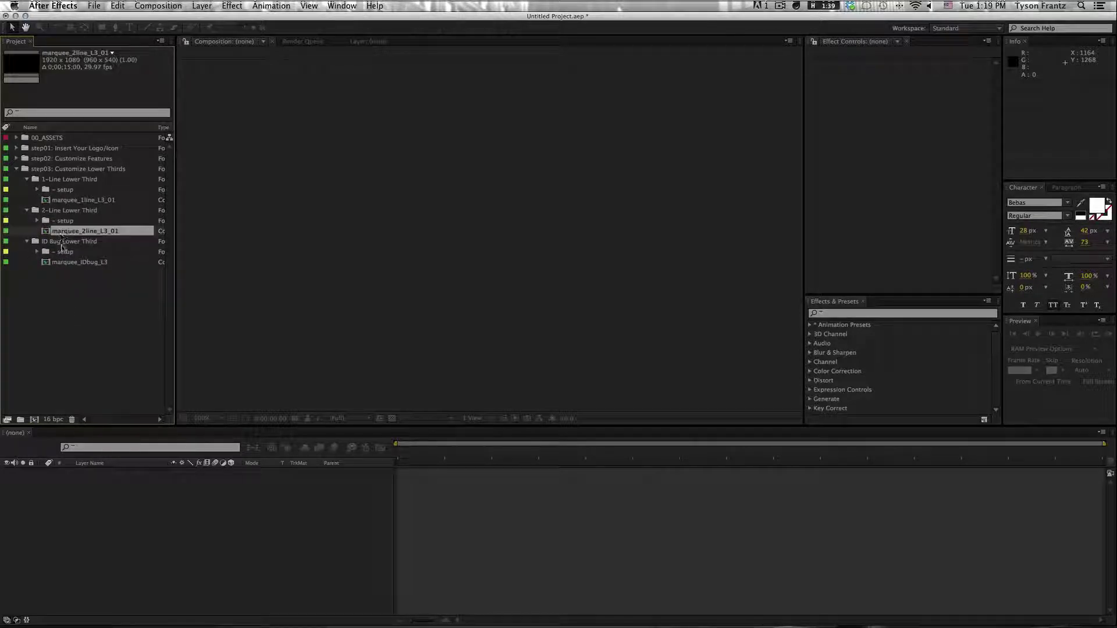
- Collapse the ID bug, 2-line and 1-line lower third folders and their parent step03 folder in the project
click(27, 240)
click(27, 210)
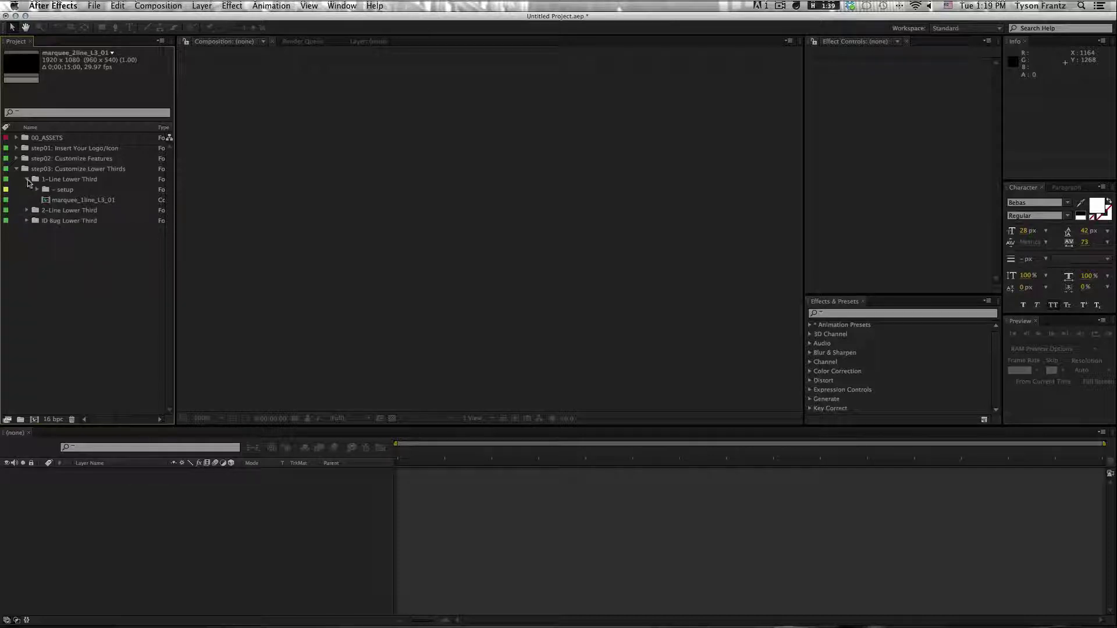
click(26, 179)
click(16, 168)
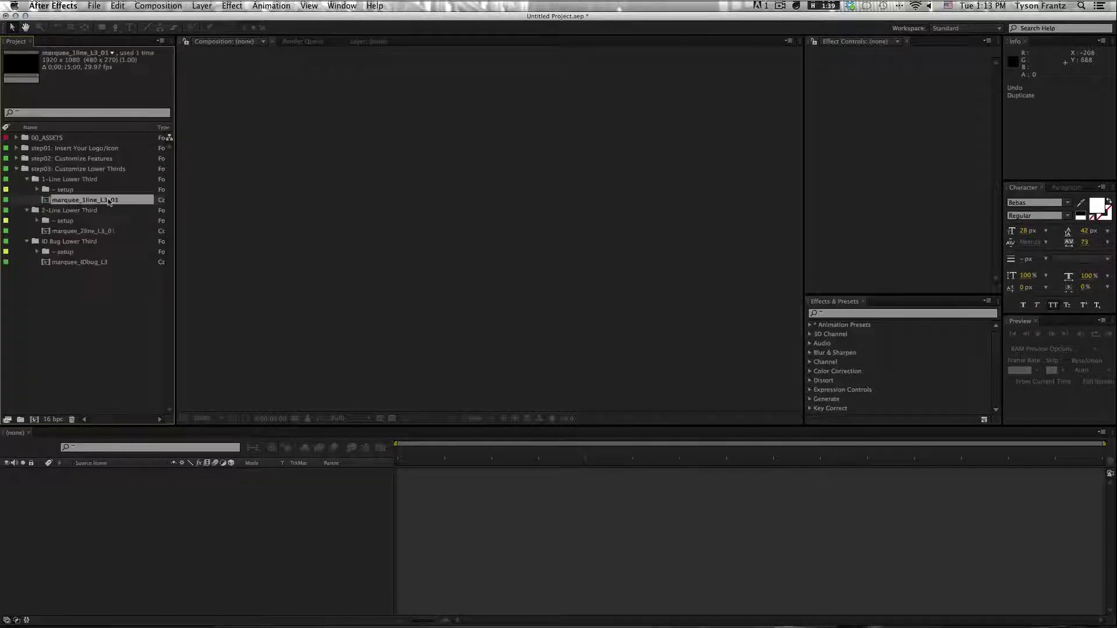
- Open marquee_1line_L3_01, scrub back to 0;00;03;19 to review the lower third, and close the composition
double_click(85, 200)
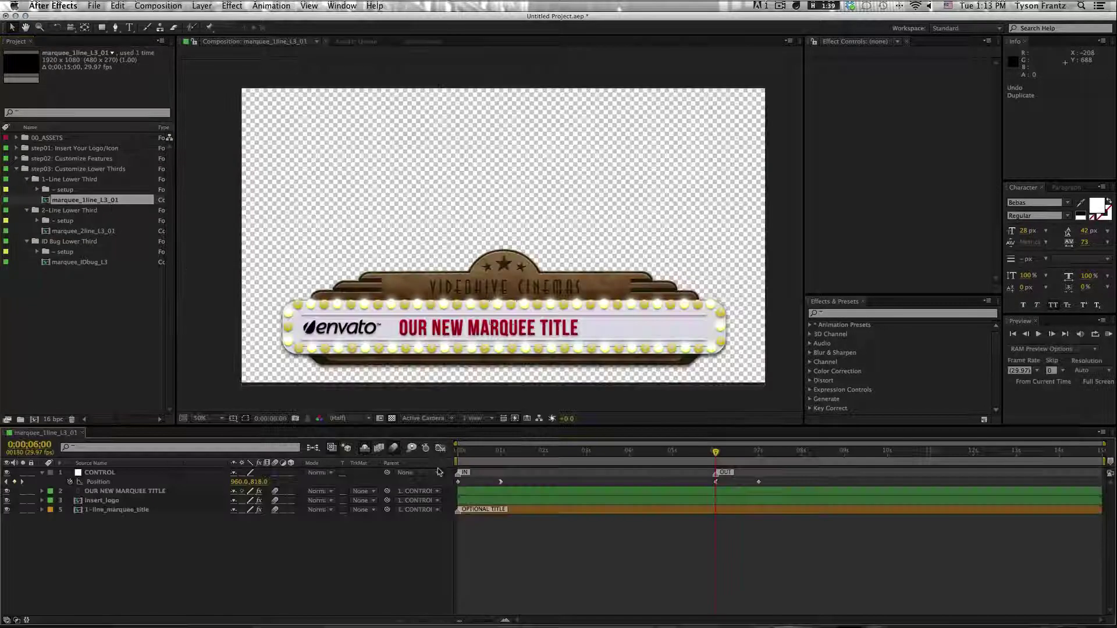
click(650, 455)
drag(650, 455, 614, 455)
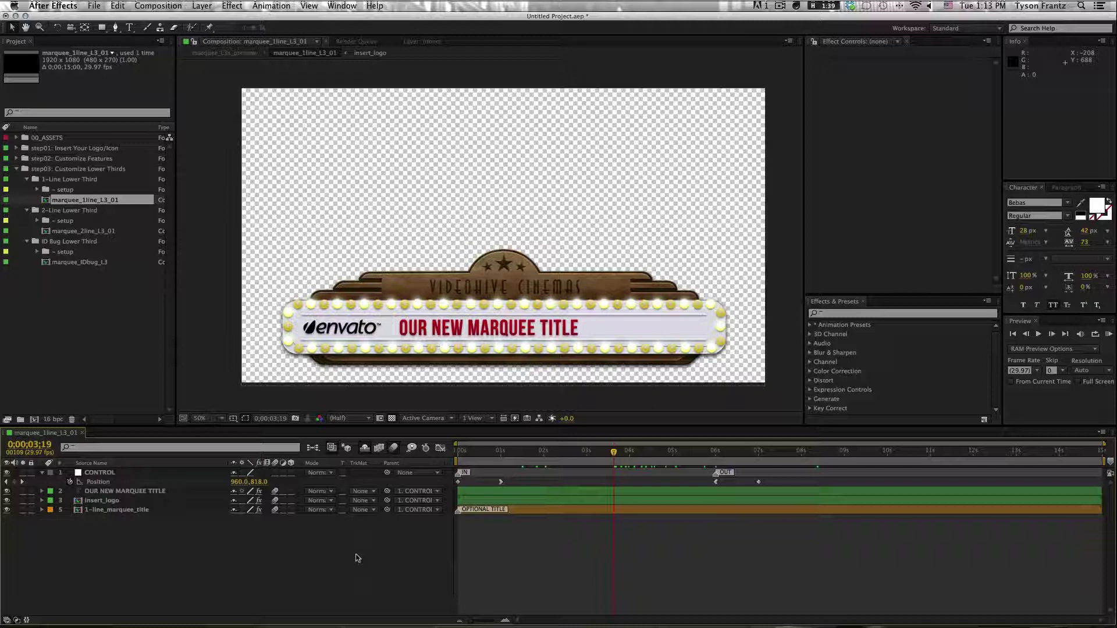
key(super+w)
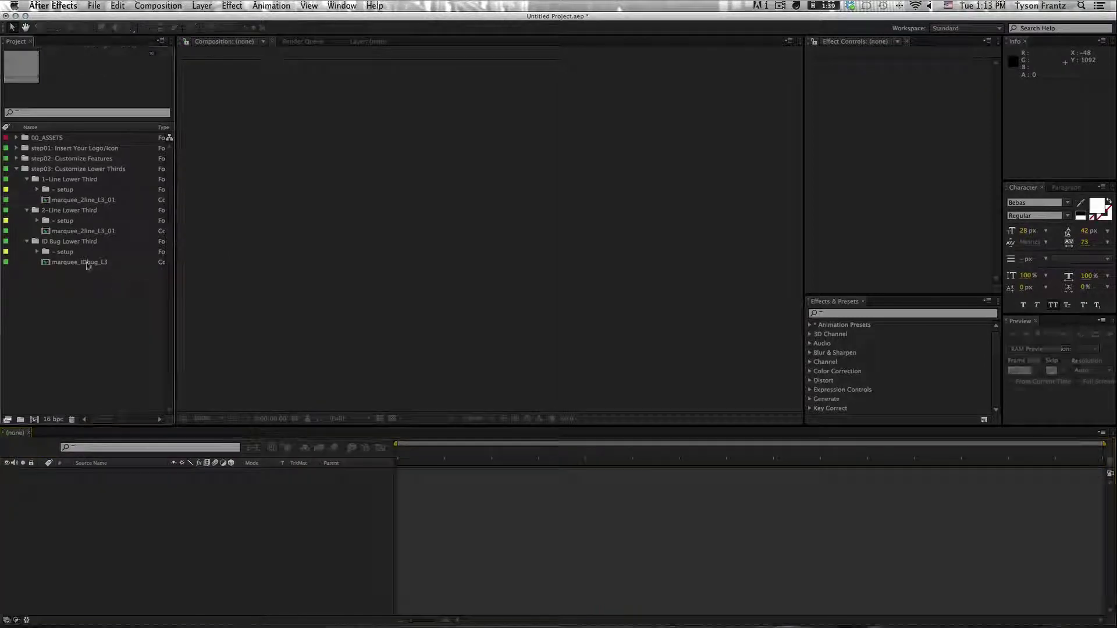
- Tidy the project by collapsing all three lower third folders and the step03: Customize Lower Thirds folder
click(27, 179)
click(26, 190)
click(27, 199)
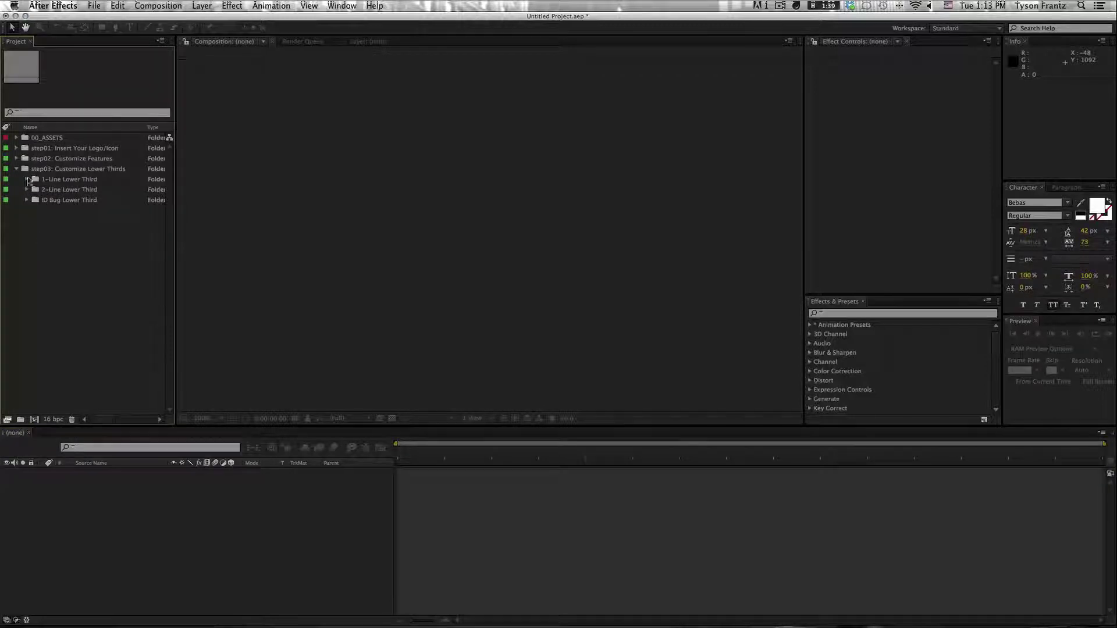
click(16, 169)
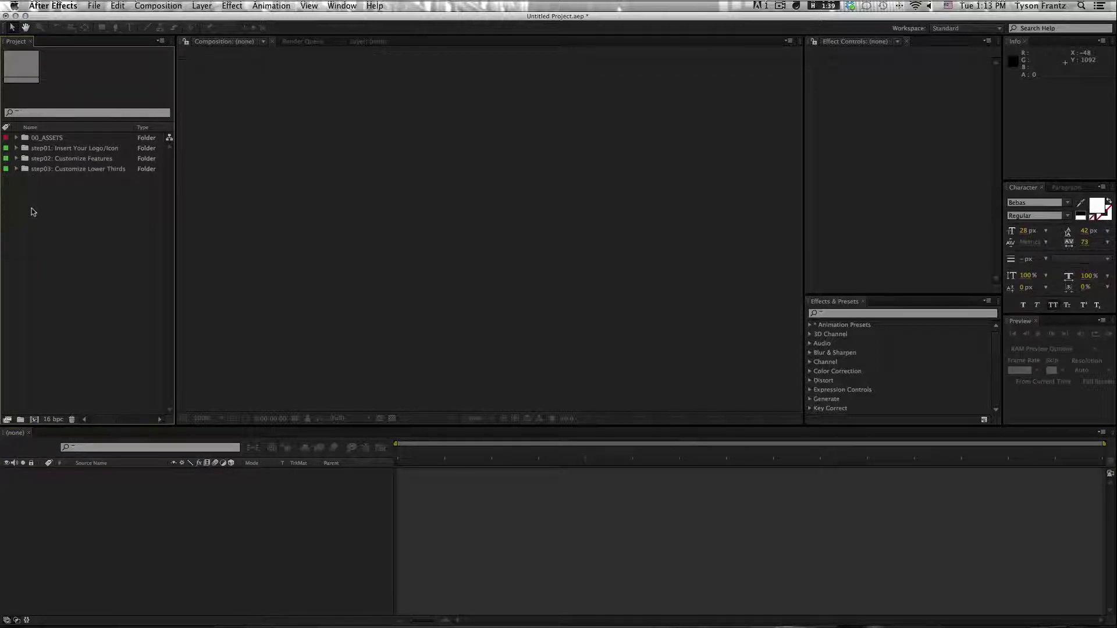